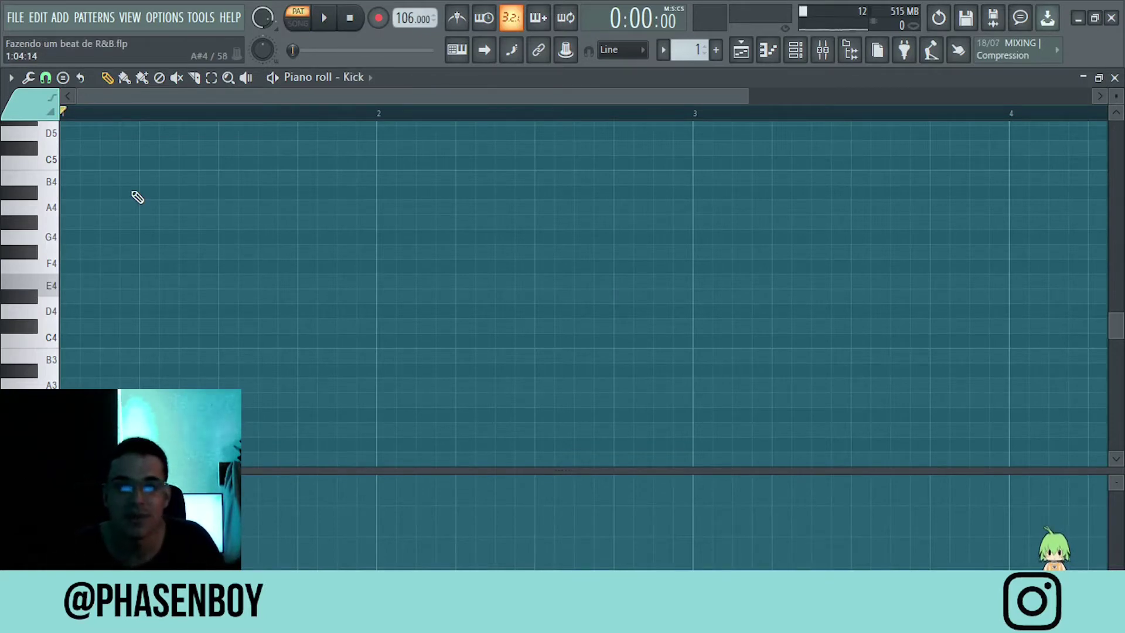
# Step: Open the channel rack, preview its instrument and drum channels, including Pad, Lead, 808, Snare 2 and Kick, and return to the piano roll
pyautogui.click(796, 50)
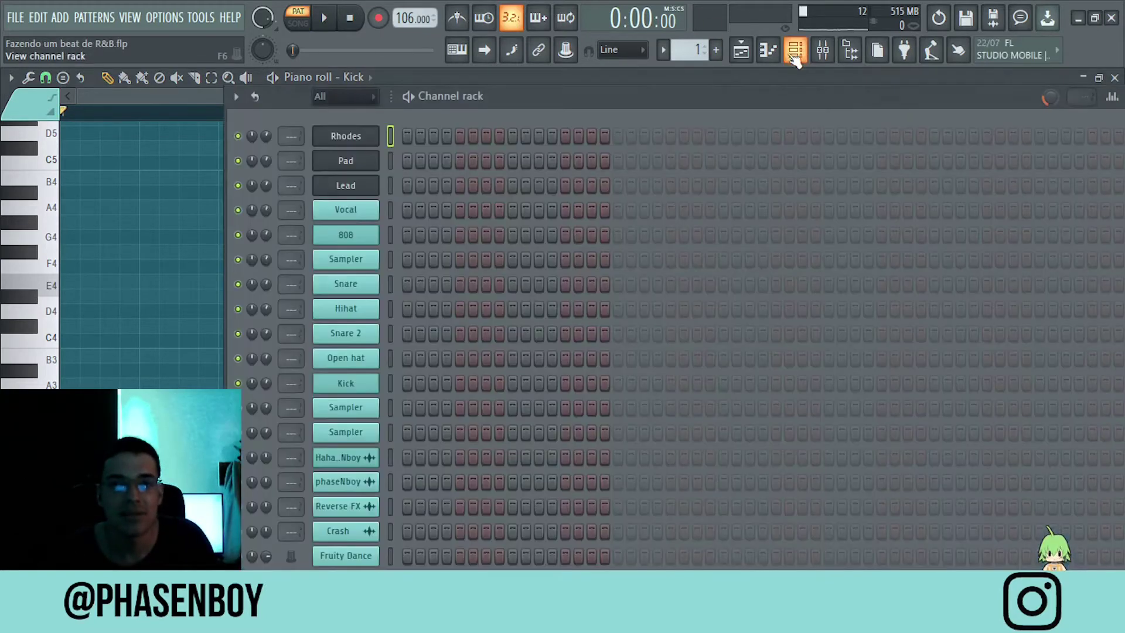
pyautogui.click(391, 162)
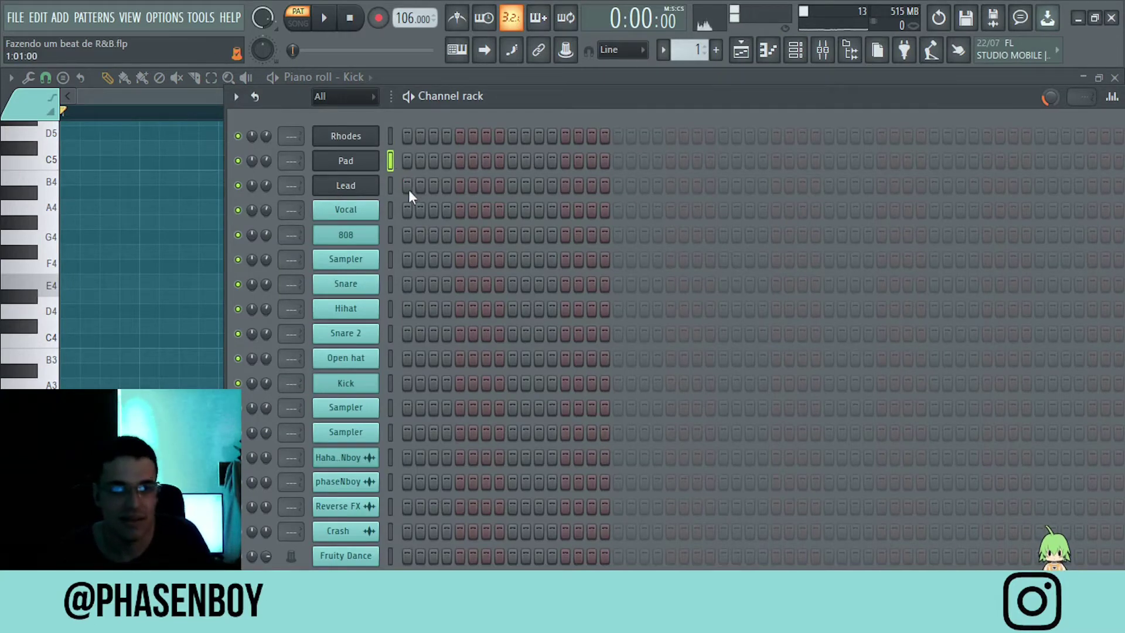
pyautogui.click(392, 185)
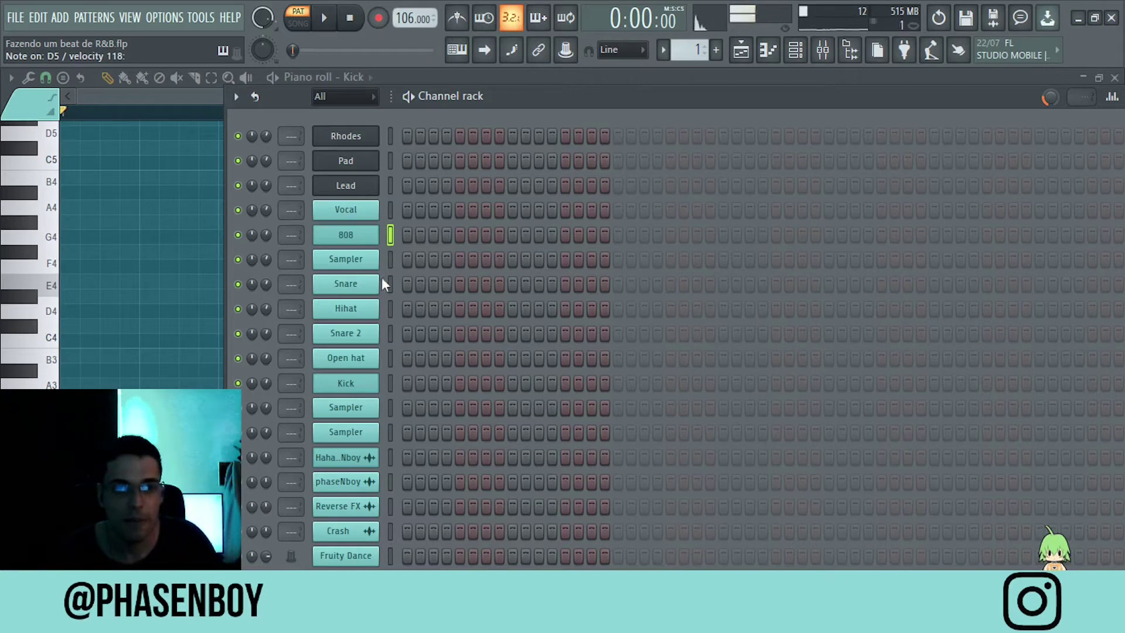
pyautogui.click(391, 334)
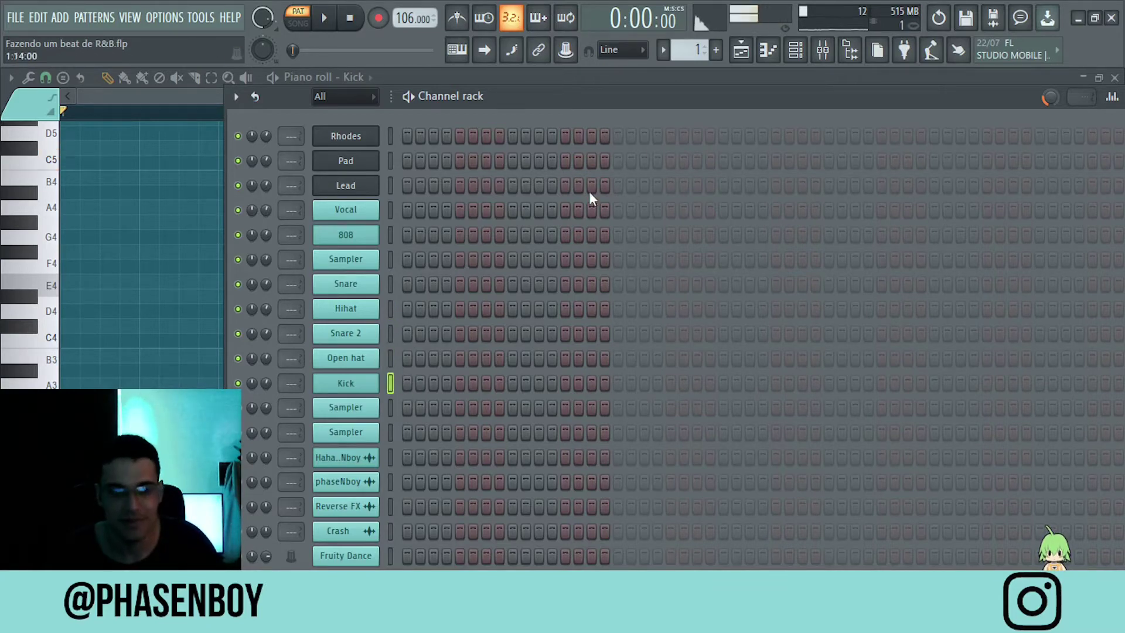
pyautogui.click(133, 279)
# Step: Check which root note and scale are chosen for the piano roll's scale highlighting
pyautogui.click(11, 77)
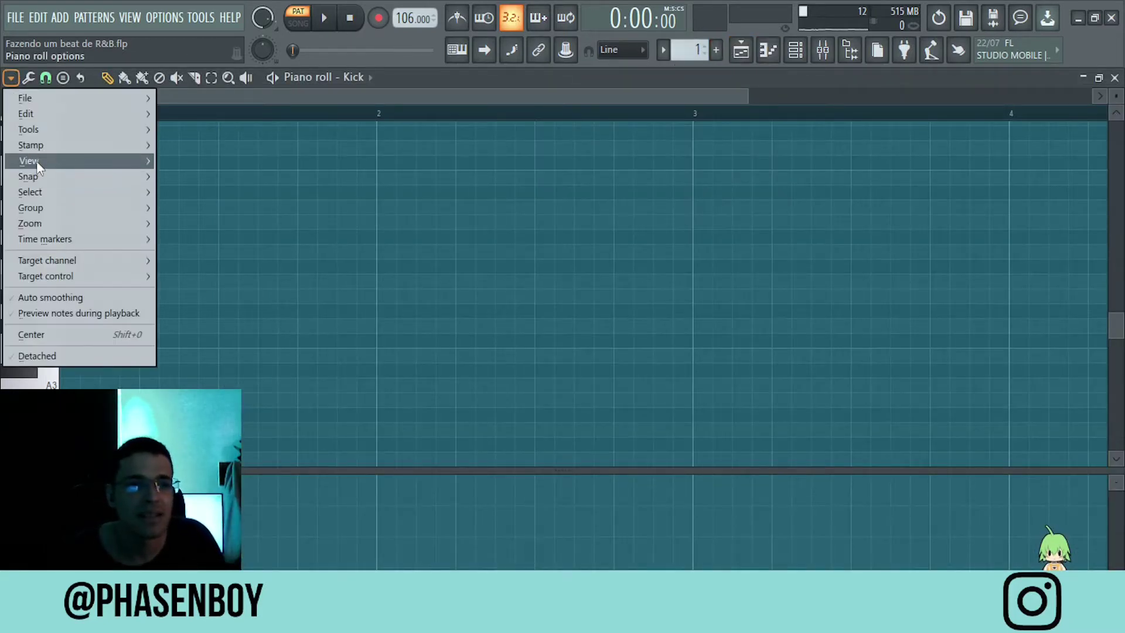
pyautogui.moveTo(38, 167)
pyautogui.moveTo(211, 385)
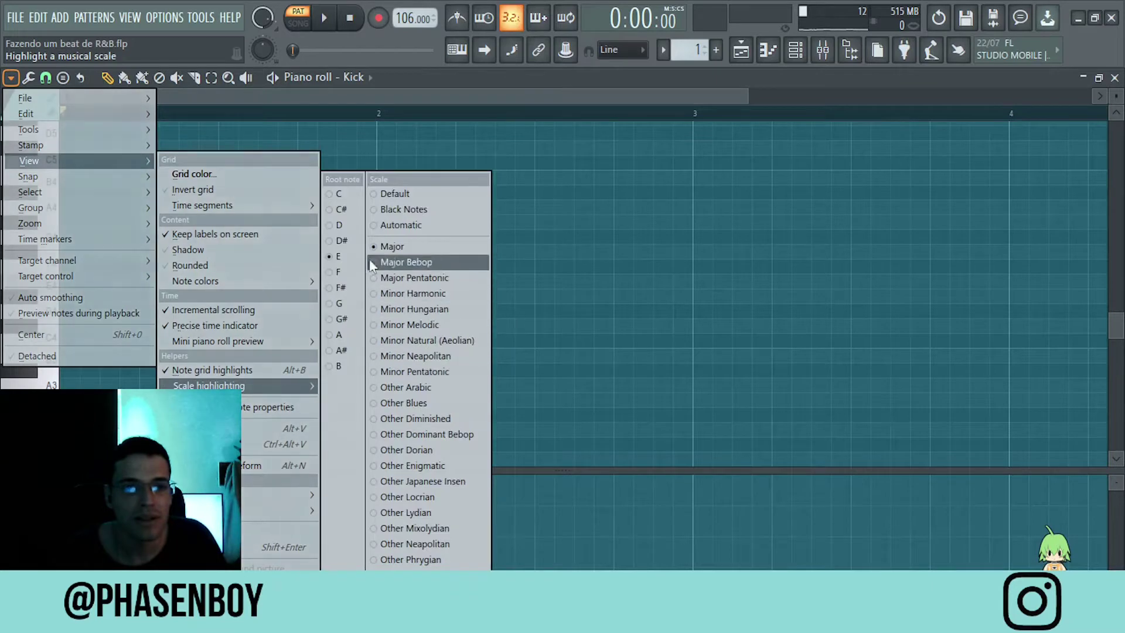
pyautogui.click(653, 257)
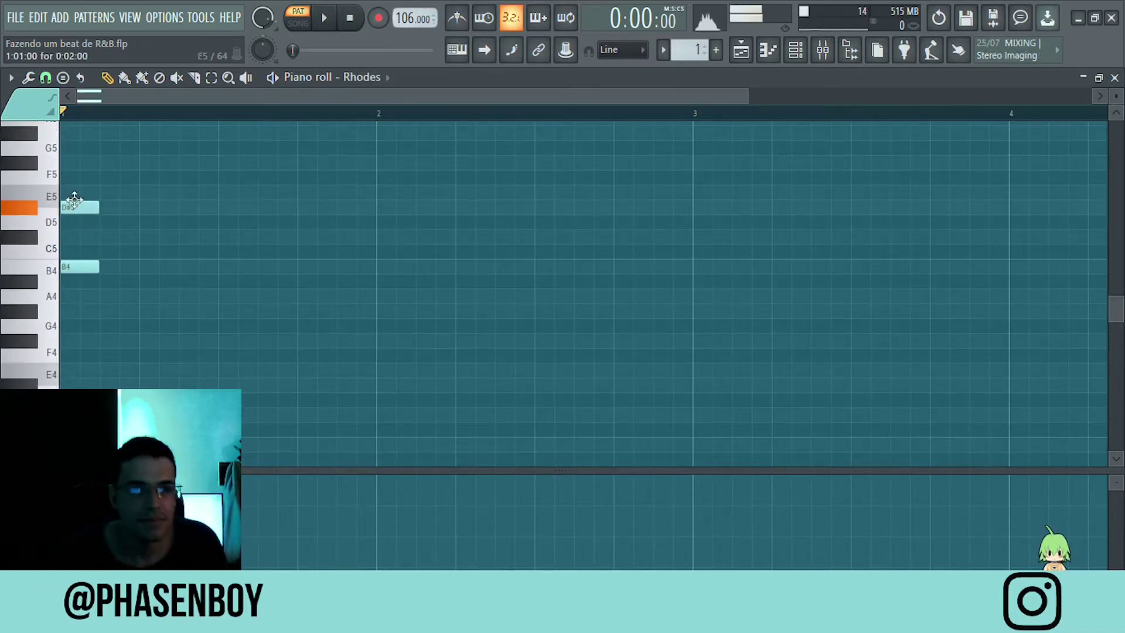
# Step: Complete the first Rhodes chord with G#5 above B4 and D#5, lengthen its three notes to one full bar, and play it
pyautogui.moveTo(68, 133); pyautogui.dragTo(45, 128)
pyautogui.hotkey('ctrl', 'a')
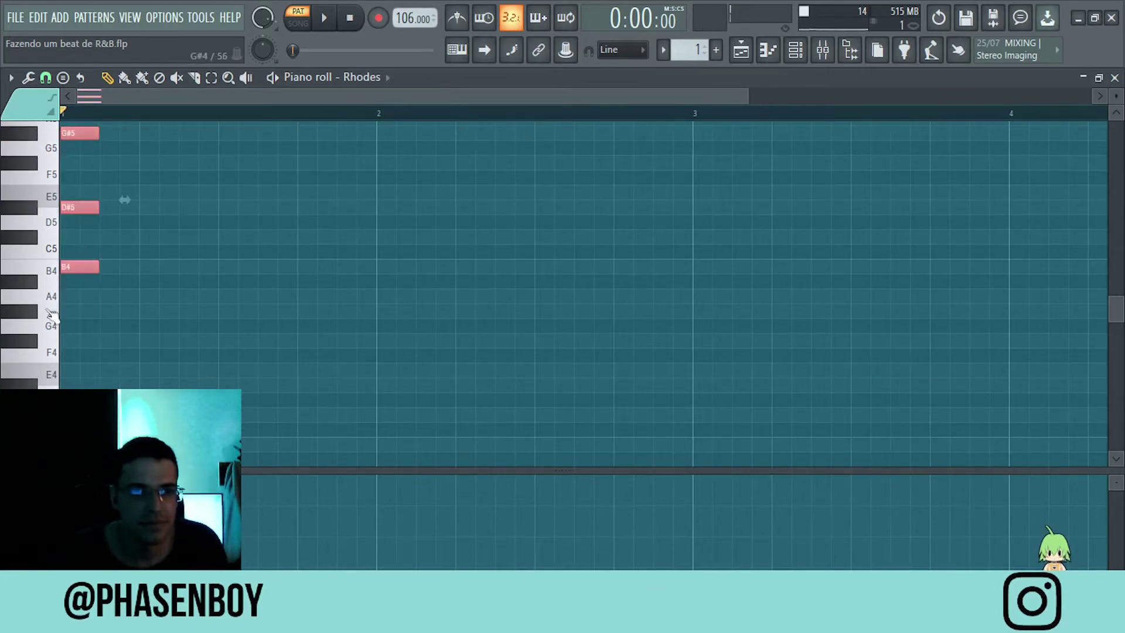
pyautogui.moveTo(94, 264); pyautogui.dragTo(374, 264)
pyautogui.press('space')
pyautogui.rightClick(554, 273)
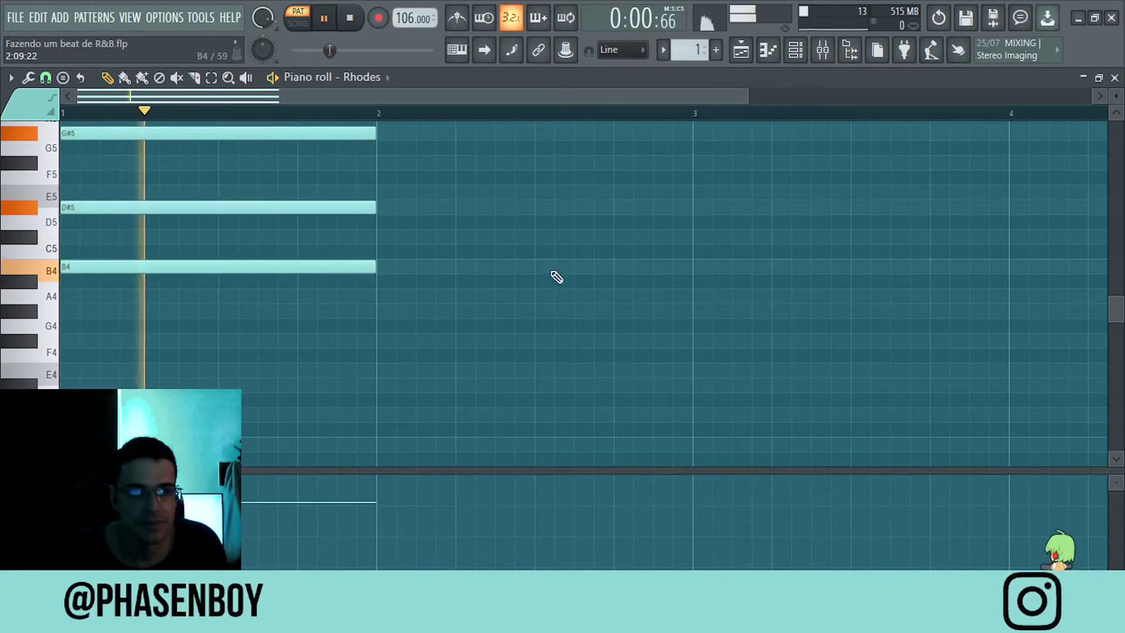
# Step: Add a one-bar chord of F#5, C#5 and A4 in bar 2 and play back the progression
pyautogui.scroll(3, 496, 267)
pyautogui.scroll(-3, 492, 253)
pyautogui.press('space')
pyautogui.click(380, 254)
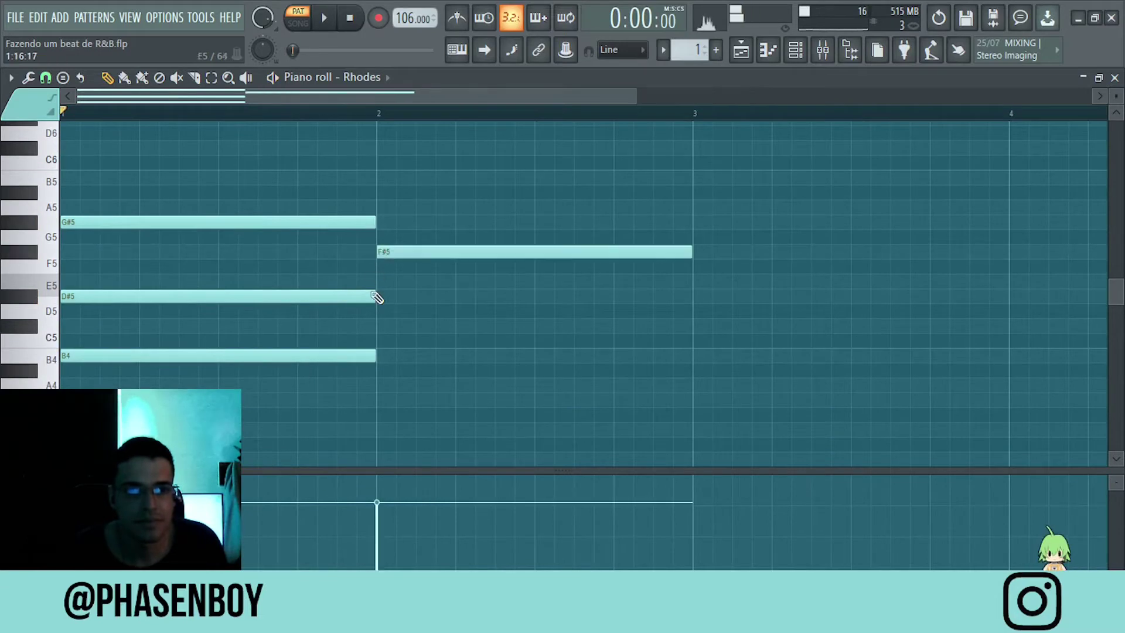
pyautogui.click(380, 326)
pyautogui.click(386, 385)
pyautogui.press('space')
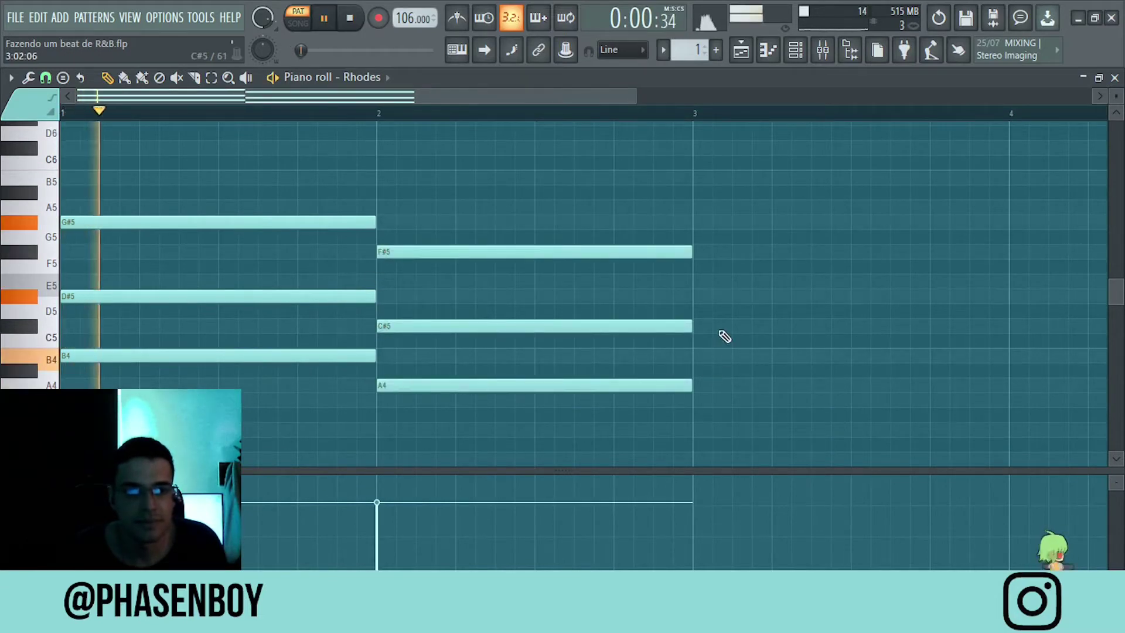
# Step: Raise the middle note of the bar 2 chord to D#5
pyautogui.scroll(-2, 718, 322)
pyautogui.scroll(-1, 718, 322)
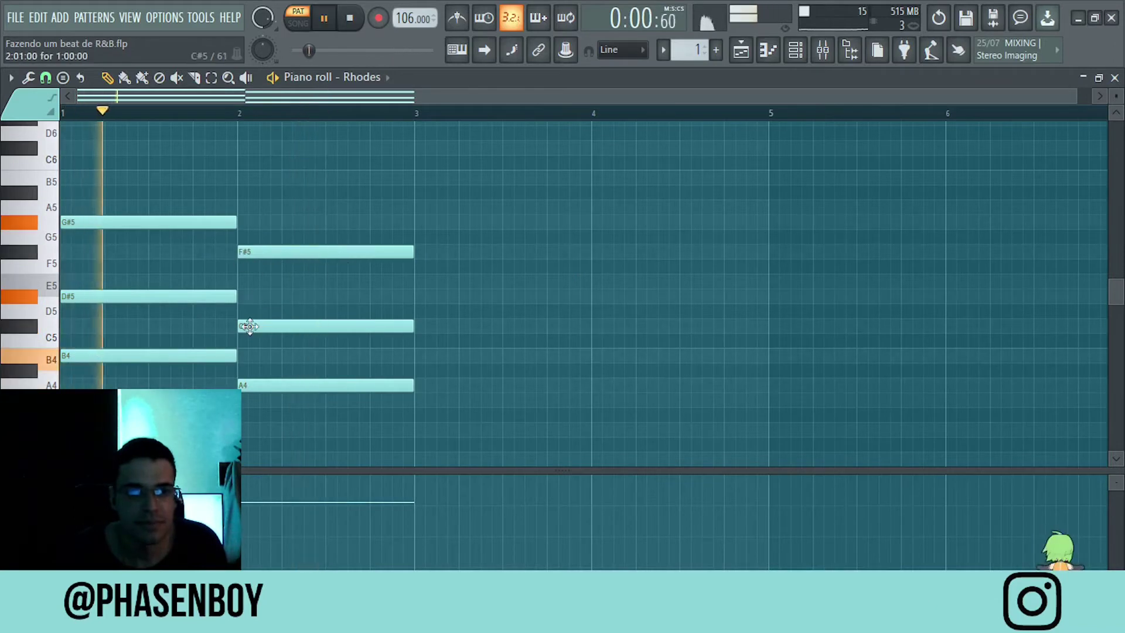
pyautogui.moveTo(246, 327); pyautogui.dragTo(247, 296)
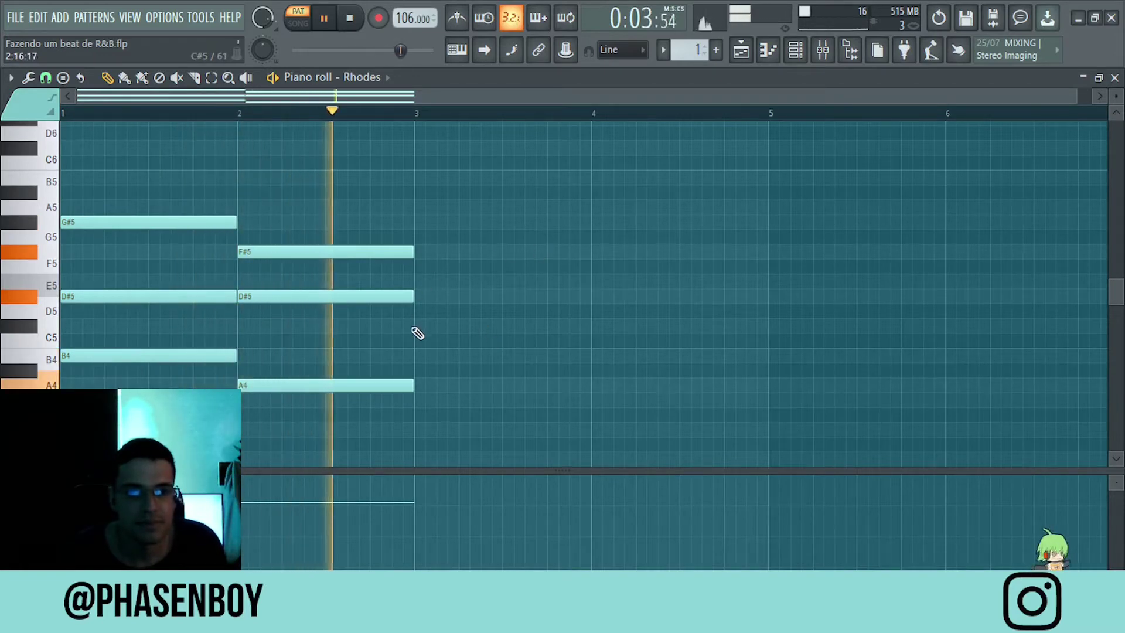
# Step: Stop playback and add a one-bar chord of E5, C#5 and G#4 in bar 3
pyautogui.press('space')
pyautogui.click(419, 326)
pyautogui.click(419, 282)
pyautogui.click(421, 401)
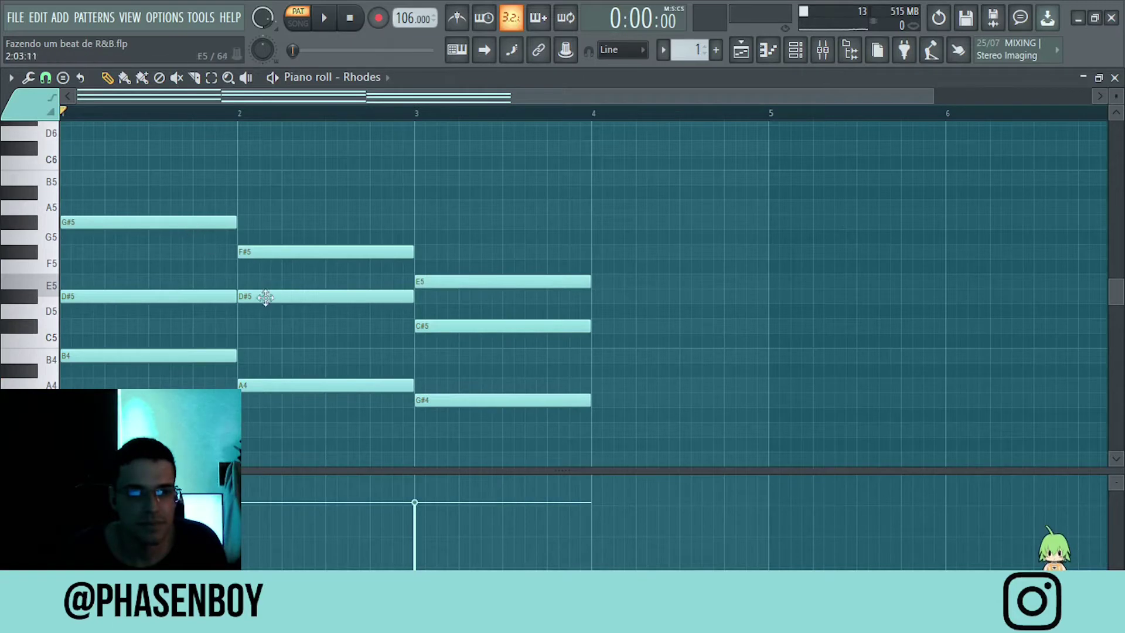
# Step: Raise the lowest note of the bar 2 chord to B4 and that of the bar 3 chord to A4, checking by playback
pyautogui.moveTo(259, 391); pyautogui.dragTo(261, 357)
pyautogui.press('space')
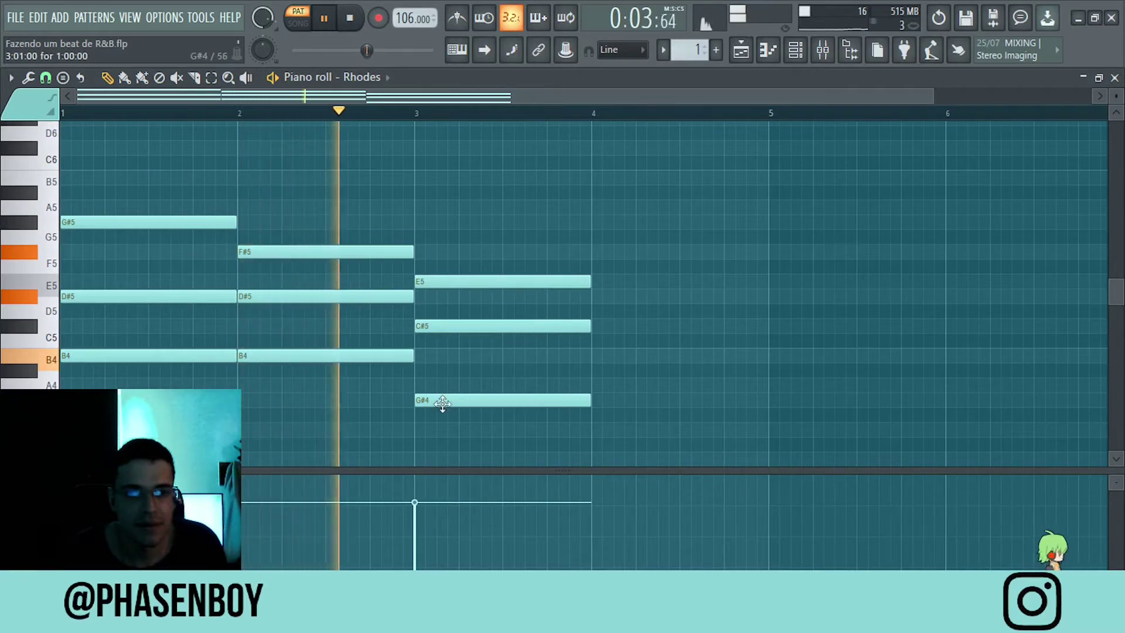
pyautogui.press('space')
pyautogui.moveTo(442, 403); pyautogui.dragTo(443, 391)
pyautogui.press('space')
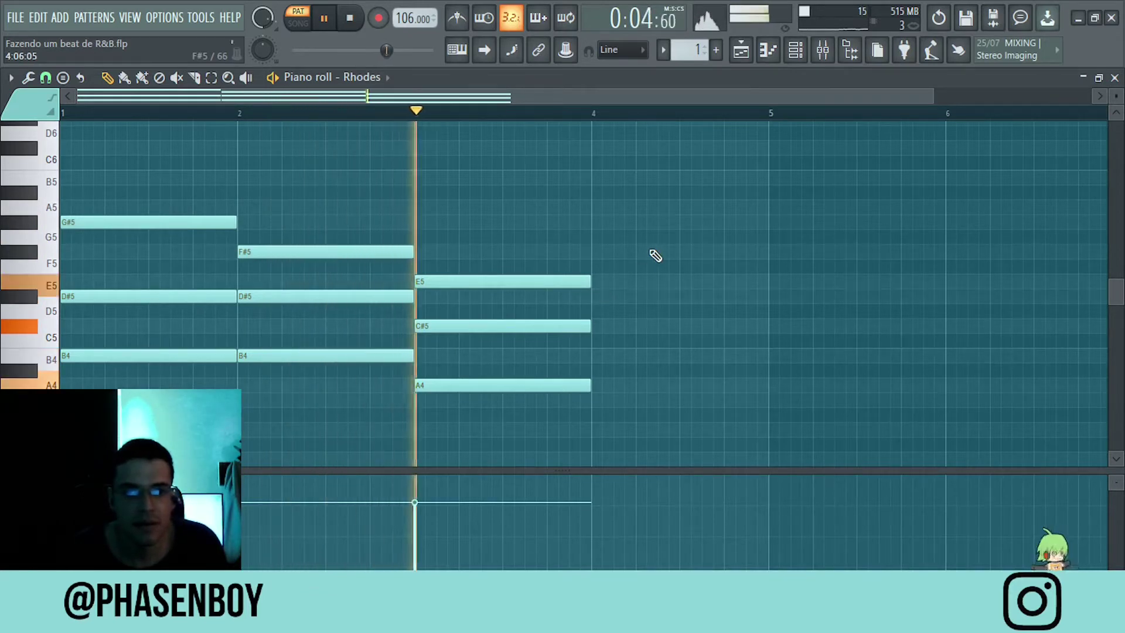
# Step: Restart playback and raise the top note of the bar 3 chord to F#5
pyautogui.press('space')
pyautogui.press('space')
pyautogui.moveTo(447, 284); pyautogui.dragTo(452, 251)
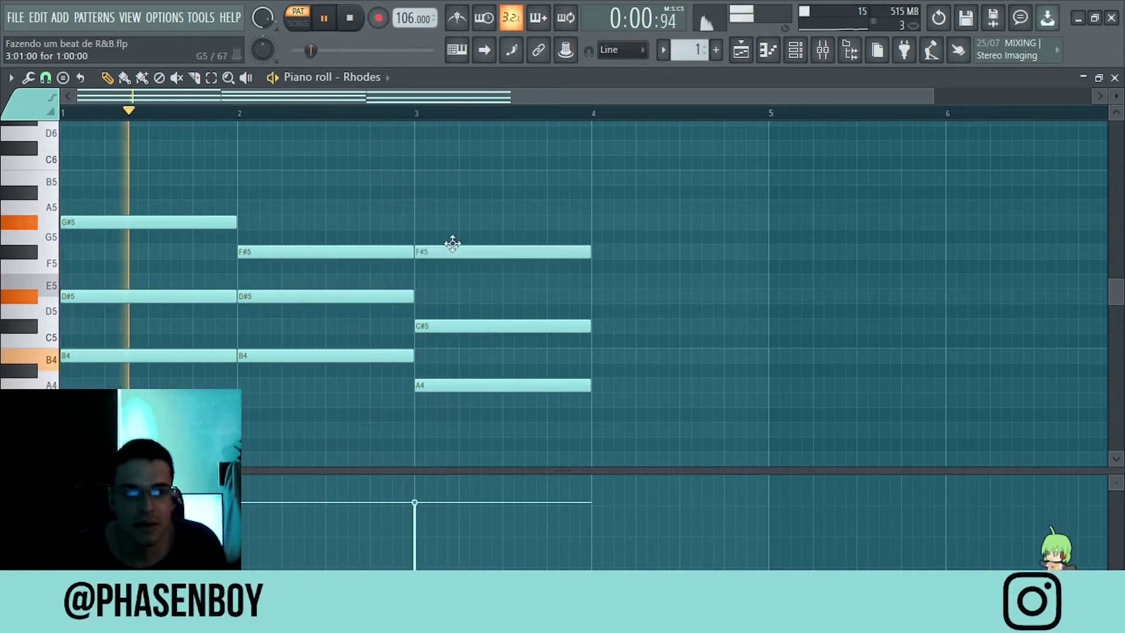
# Step: Duplicate the bar 3 chord to start on beat 2 of bar 4 and lower the copy's top note to E5
pyautogui.moveTo(646, 216); pyautogui.dragTo(497, 433)
pyautogui.moveTo(498, 385); pyautogui.dragTo(717, 384)
pyautogui.click(922, 352)
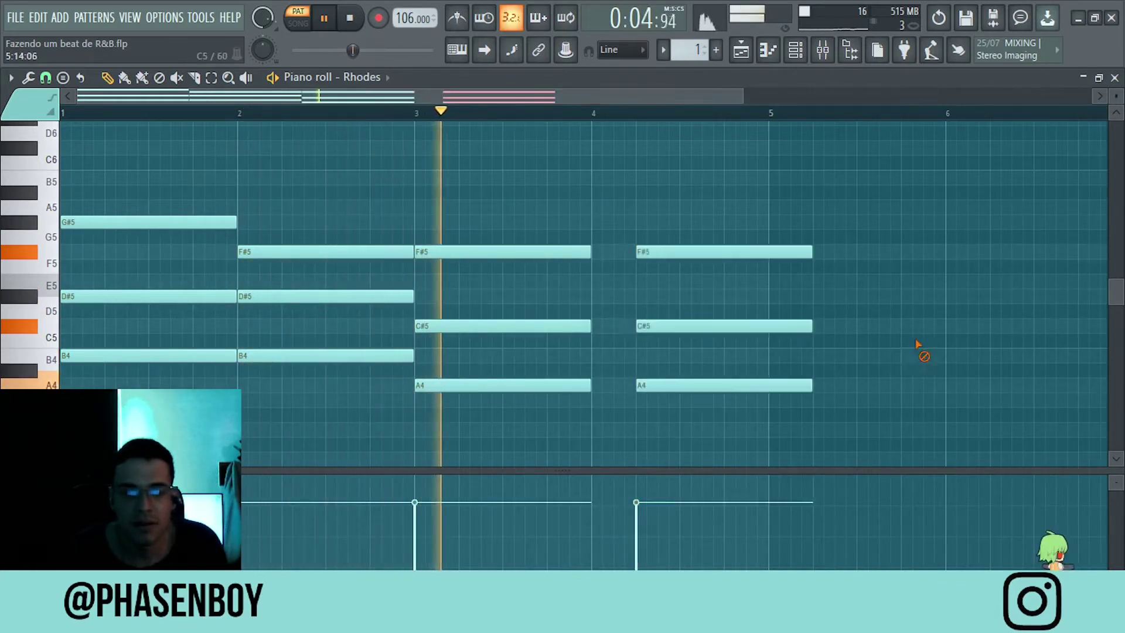
pyautogui.moveTo(703, 252); pyautogui.dragTo(703, 296)
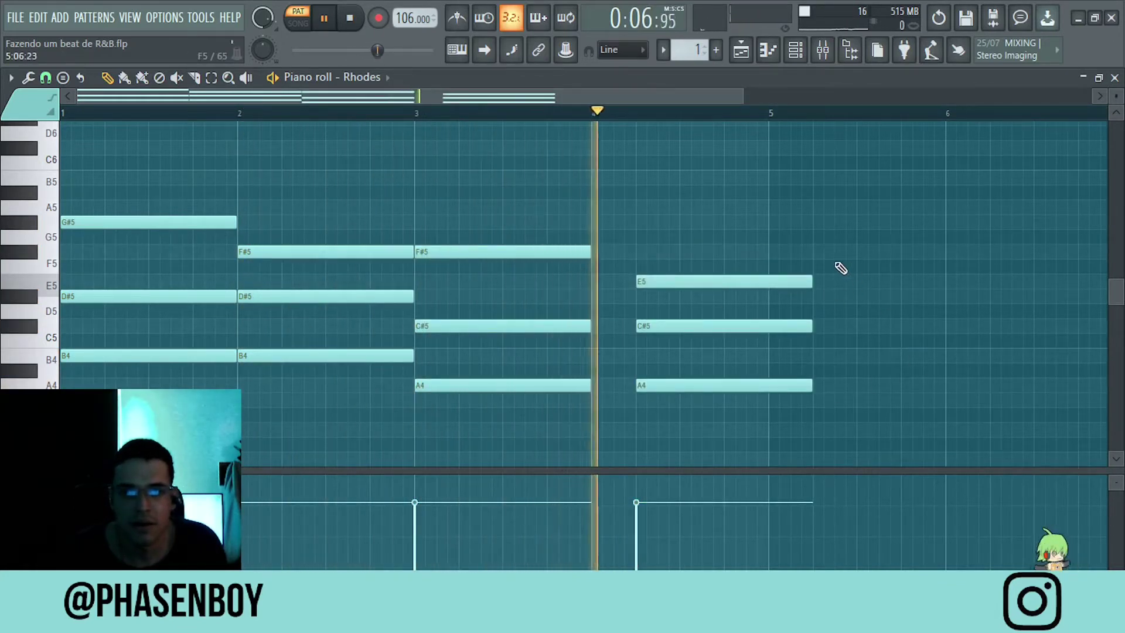
# Step: Stop playback and shorten the last chord's three notes so they end at the start of bar 5
pyautogui.moveTo(786, 369); pyautogui.dragTo(893, 325)
pyautogui.rightClick(893, 325)
pyautogui.moveTo(867, 231); pyautogui.dragTo(727, 404)
pyautogui.press('space')
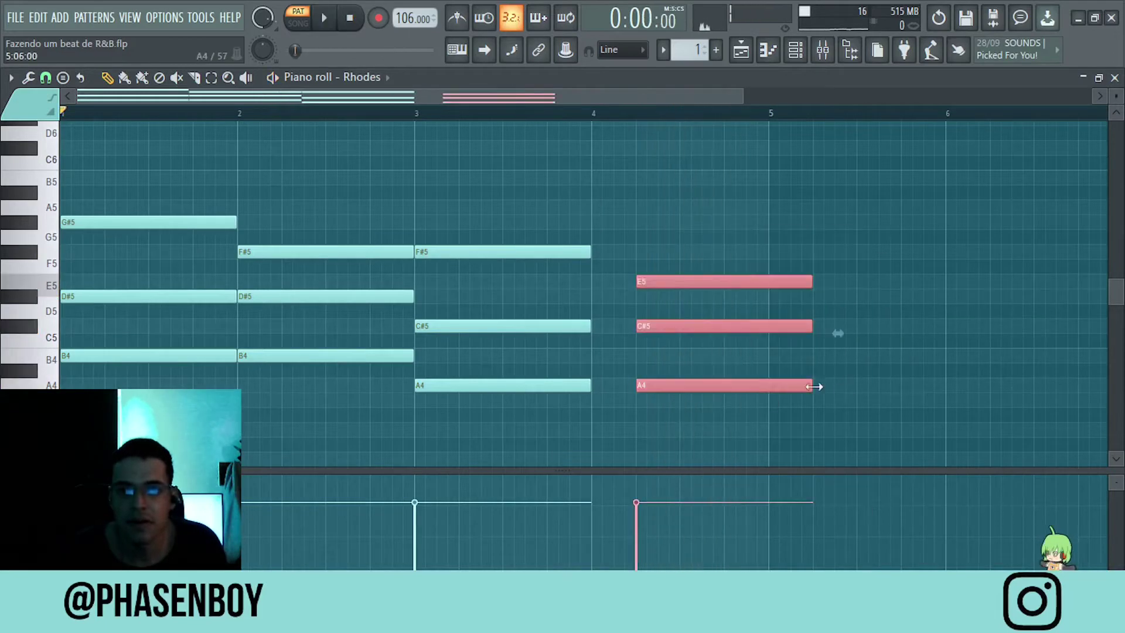
pyautogui.moveTo(812, 390); pyautogui.dragTo(760, 397)
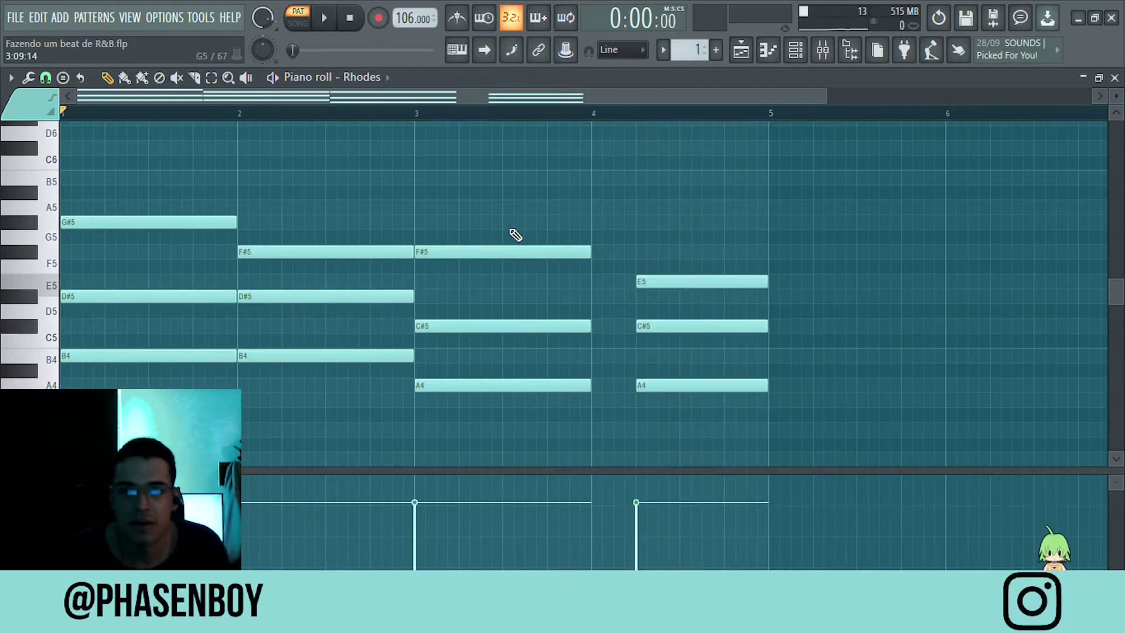
# Step: Lengthen the three notes of the bar 3 chord until they meet the last chord, and play the progression
pyautogui.moveTo(515, 234); pyautogui.dragTo(598, 380)
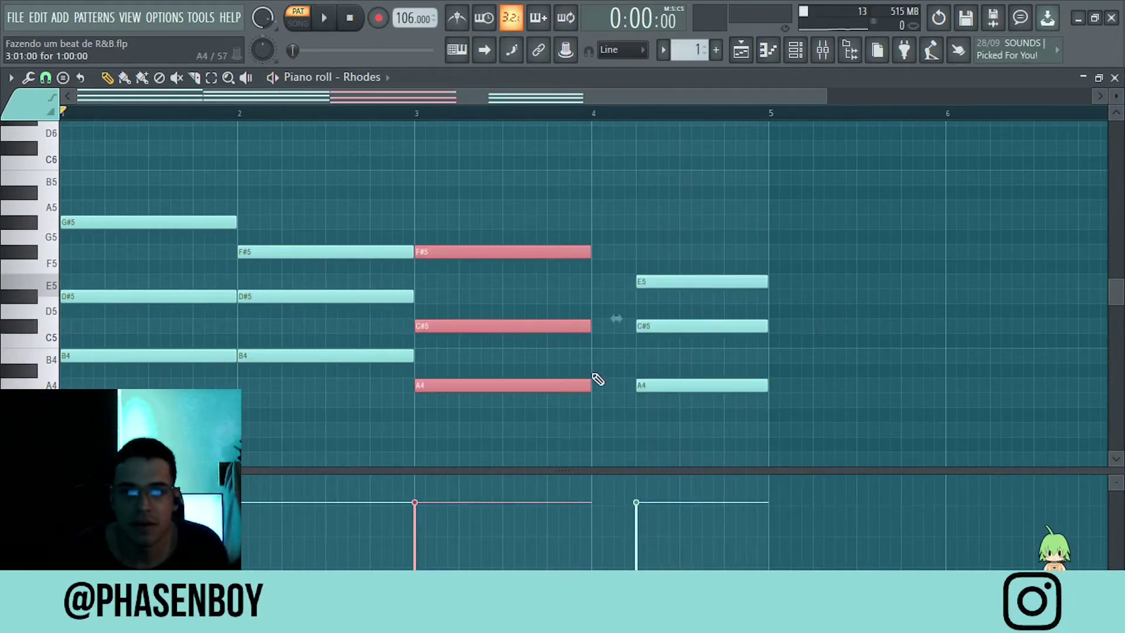
pyautogui.click(551, 222)
pyautogui.press('space')
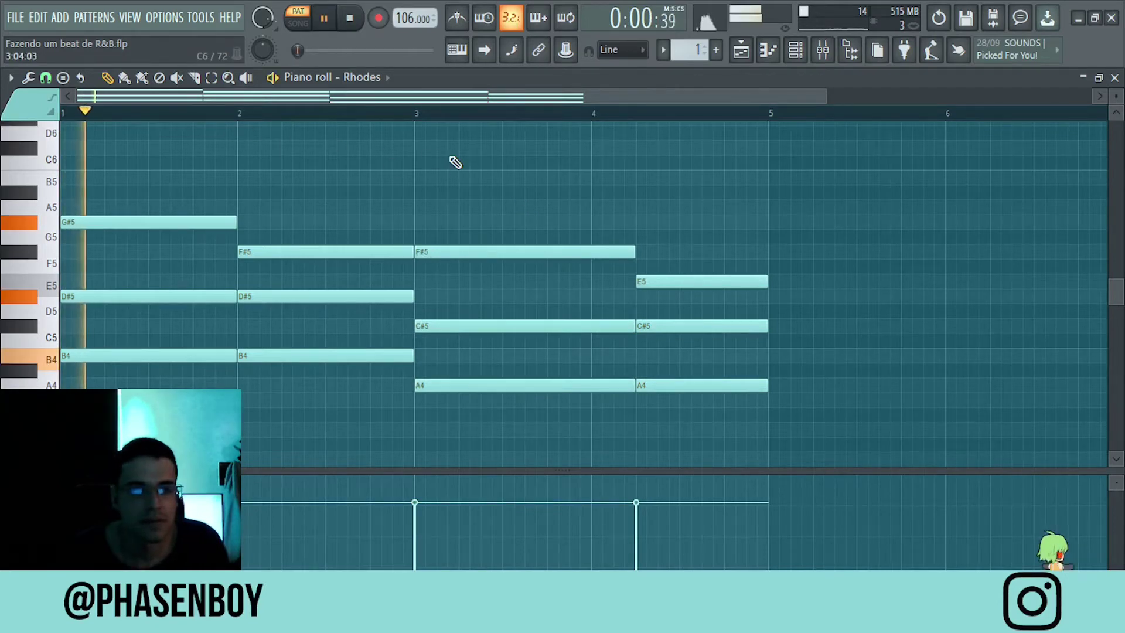
# Step: Set the project tempo to 126 BPM and restretch all channels
pyautogui.moveTo(406, 18); pyautogui.dragTo(406, 6)
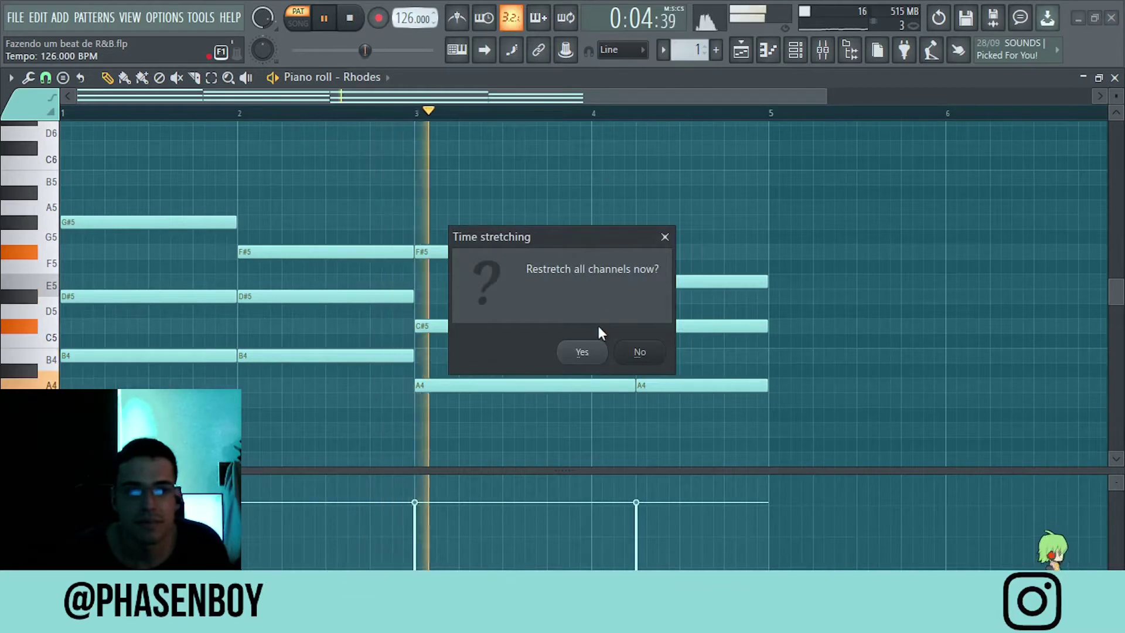
pyautogui.click(582, 351)
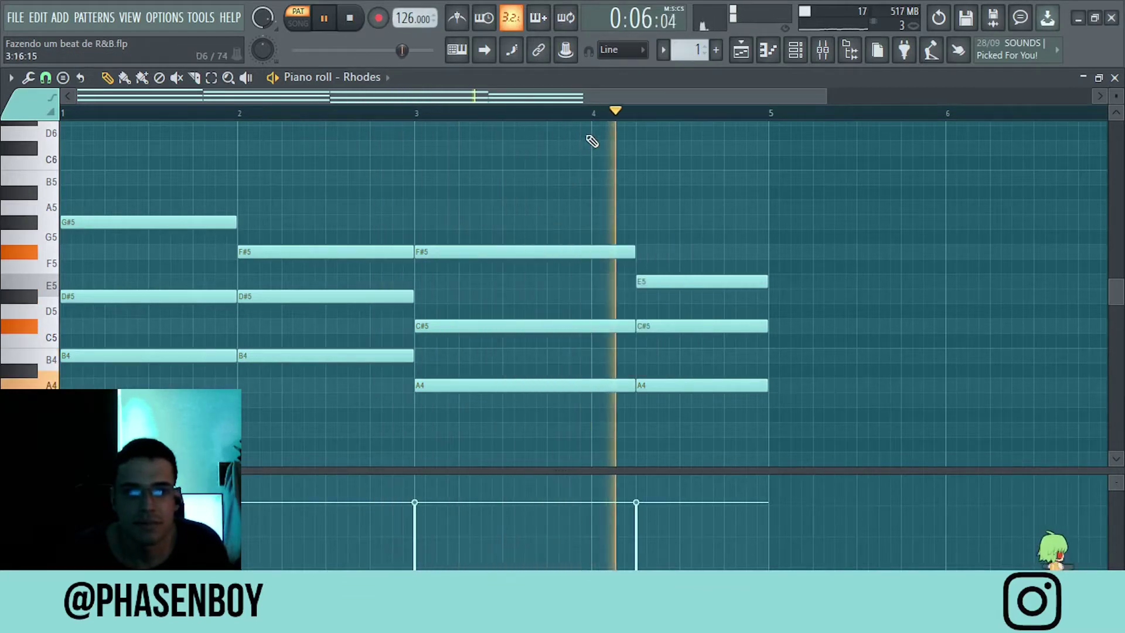
# Step: Add a lower note under each chord, D#4 in bars 1 and 2 and C#4 under the last two chords, and replay
pyautogui.click(460, 24)
pyautogui.scroll(-3, 515, 244)
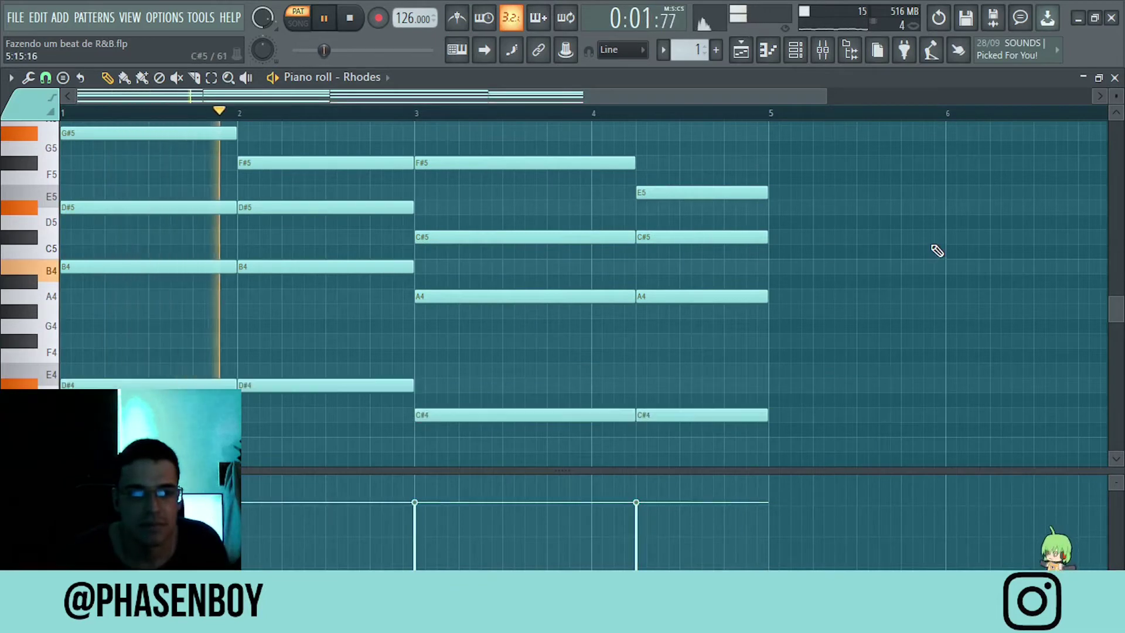
pyautogui.press('space')
pyautogui.press('space')
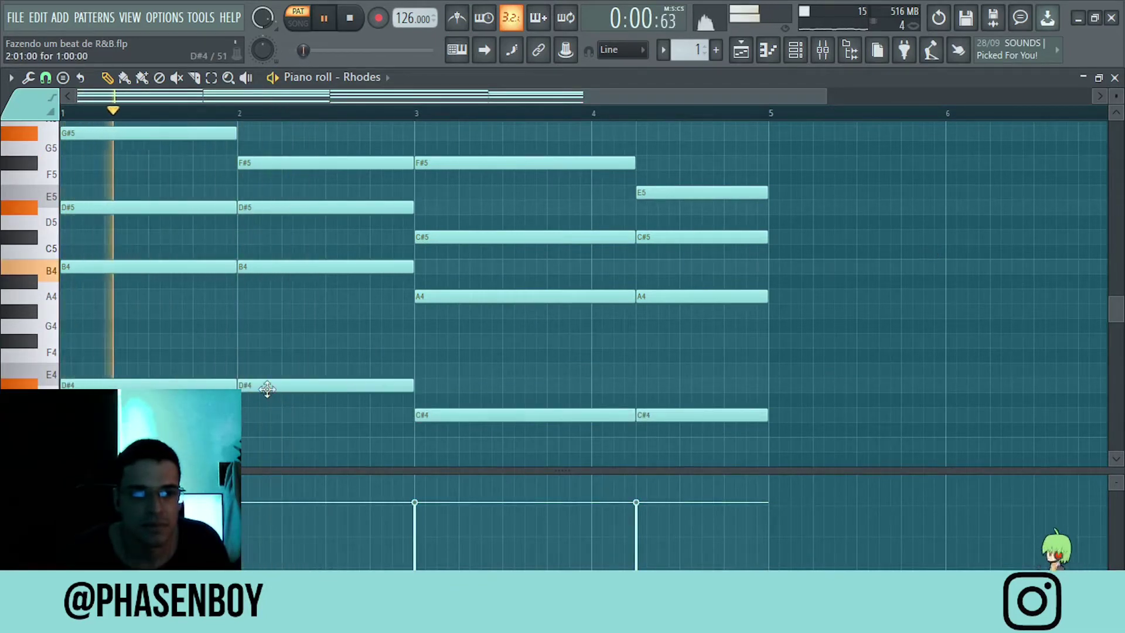
# Step: Raise the low line's bar 2 note to F#4 and its last note to E, and move the line up two octaves
pyautogui.moveTo(269, 376); pyautogui.dragTo(264, 329)
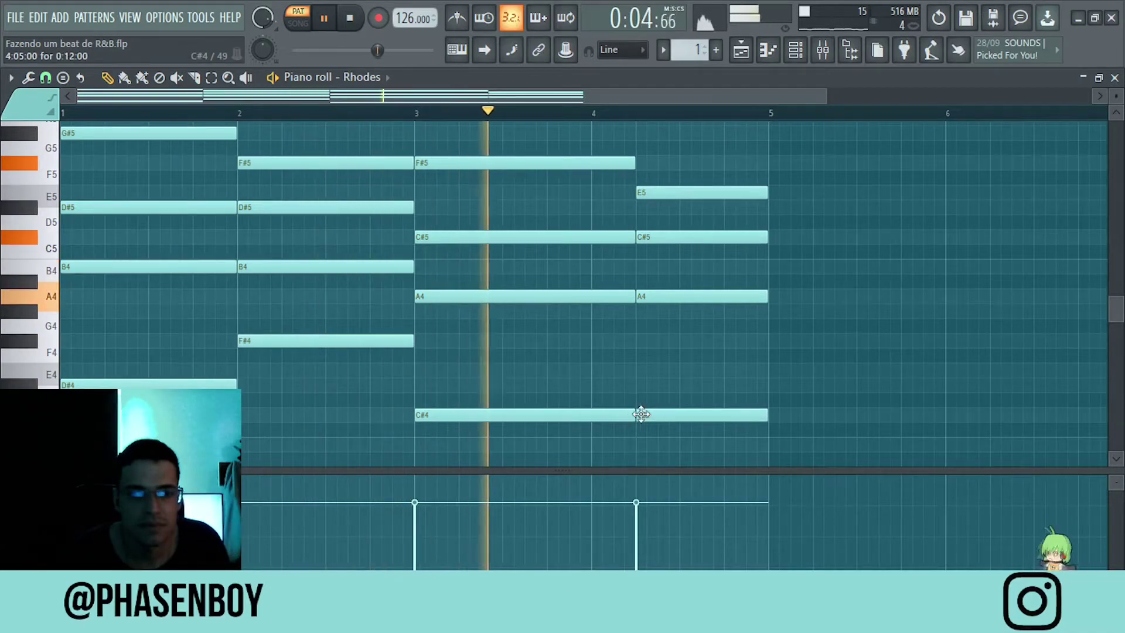
pyautogui.moveTo(654, 416); pyautogui.dragTo(658, 391)
pyautogui.scroll(4, 855, 252)
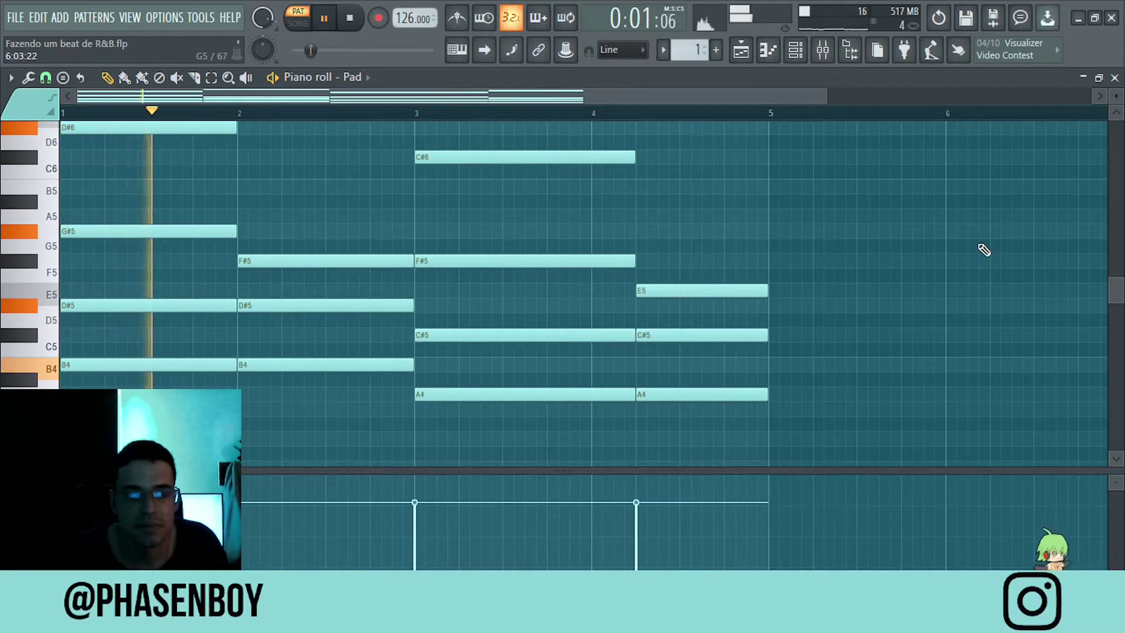
# Step: Copy the top line of D#6, F#6, C#6 and E6 into the Lead channel and stop playback
pyautogui.scroll(2, 967, 247)
pyautogui.moveTo(786, 142); pyautogui.dragTo(17, 267)
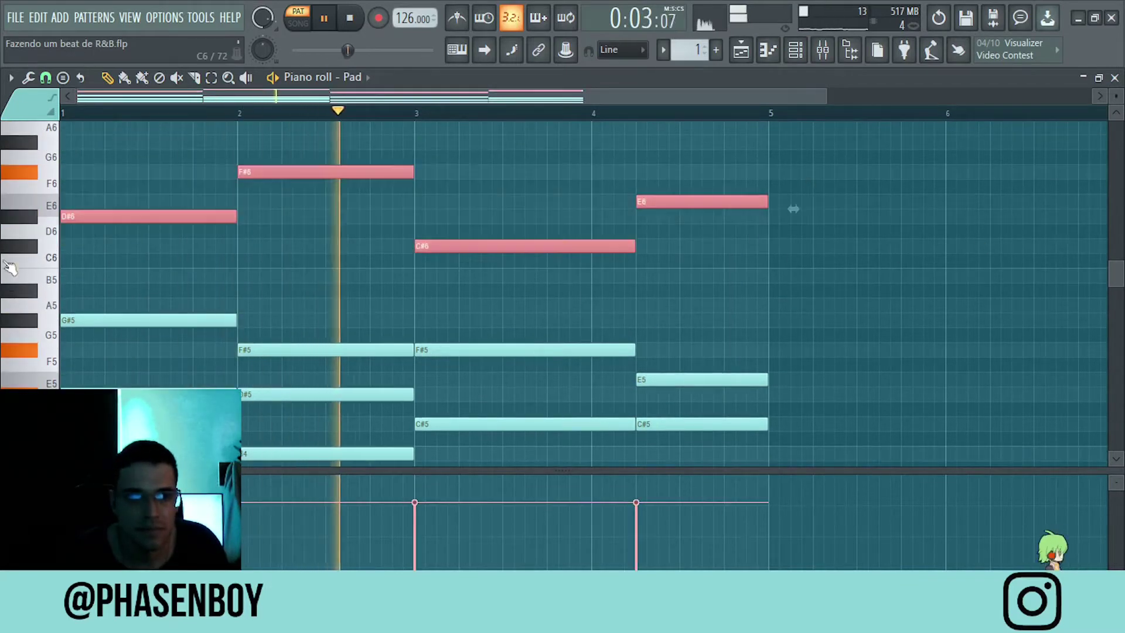
pyautogui.press('Up')
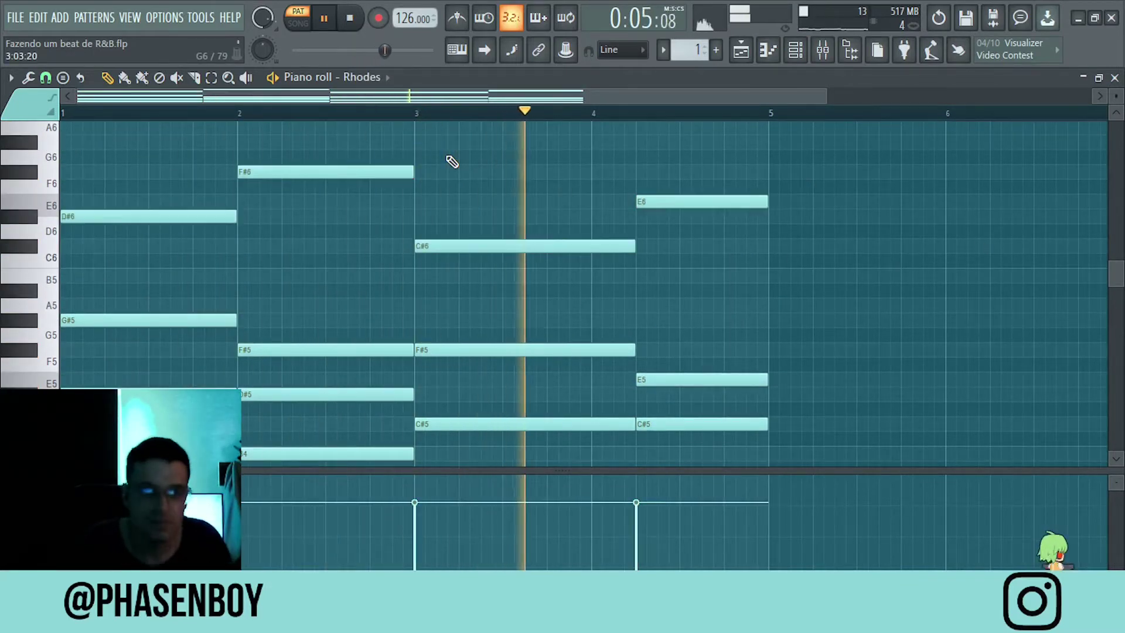
pyautogui.press('Down')
pyautogui.press('Up')
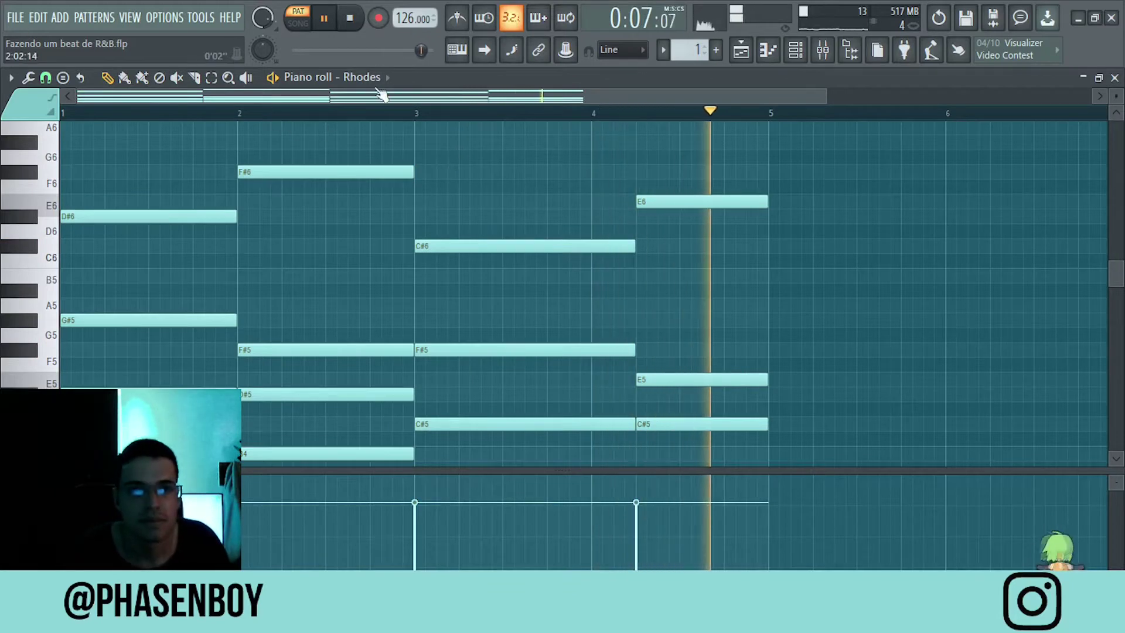
pyautogui.click(370, 76)
pyautogui.click(407, 216)
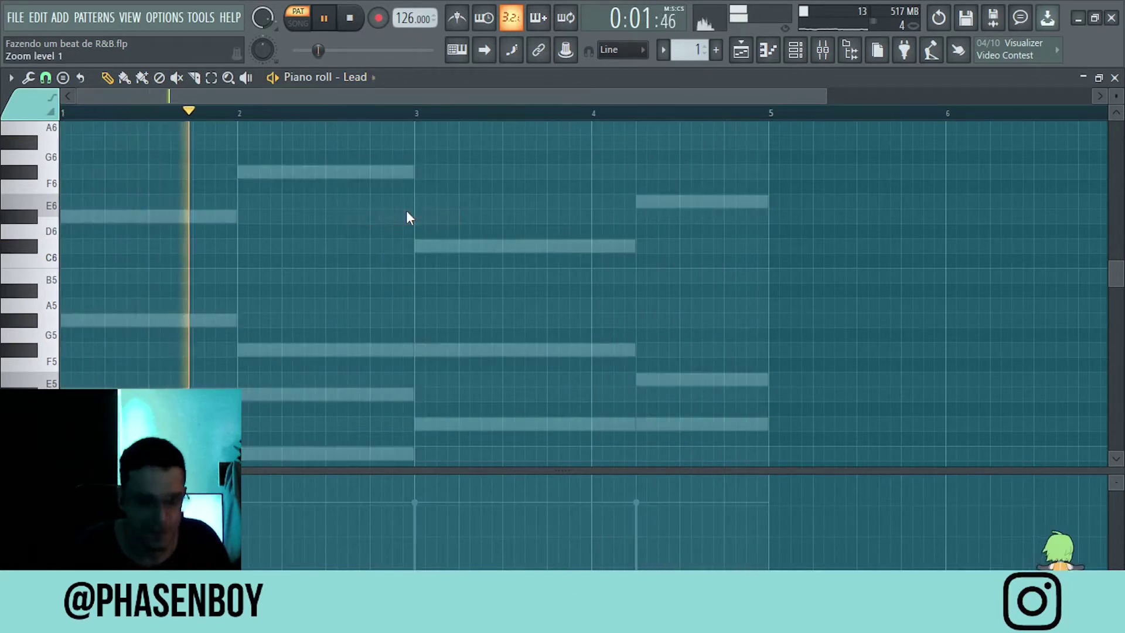
pyautogui.hotkey('ctrl', 'v')
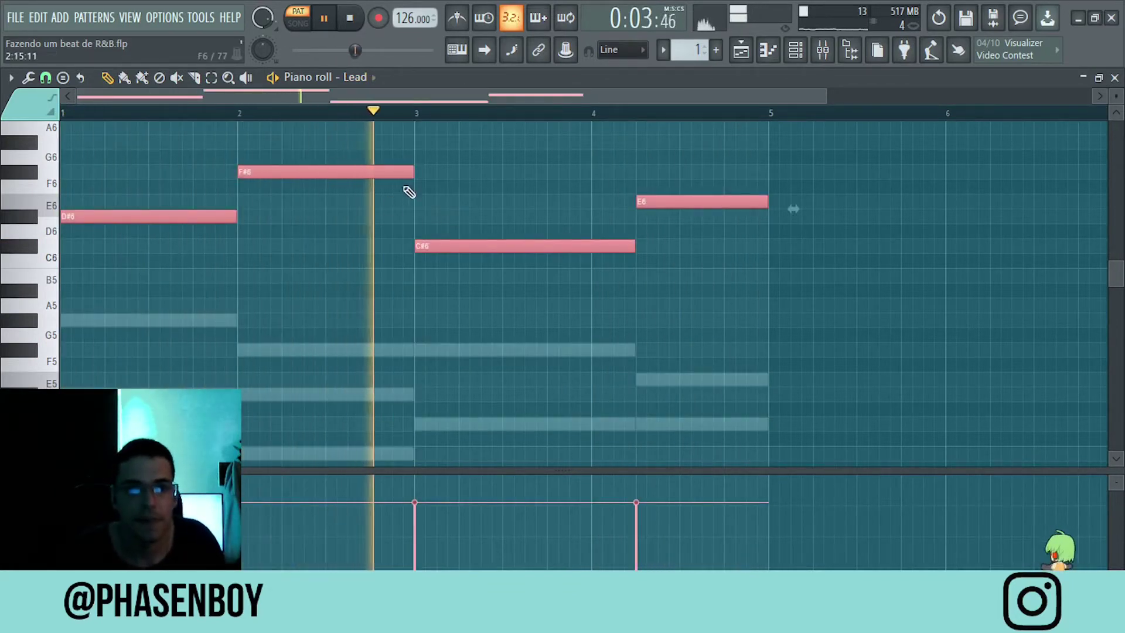
pyautogui.keyDown('ctrl'); pyautogui.click(462, 131); pyautogui.keyUp('ctrl')
pyautogui.press('space')
# Step: Delete the top line of D#6, F#6, C#6 and E6 from the Pad channel, leaving only its chords
pyautogui.click(373, 78)
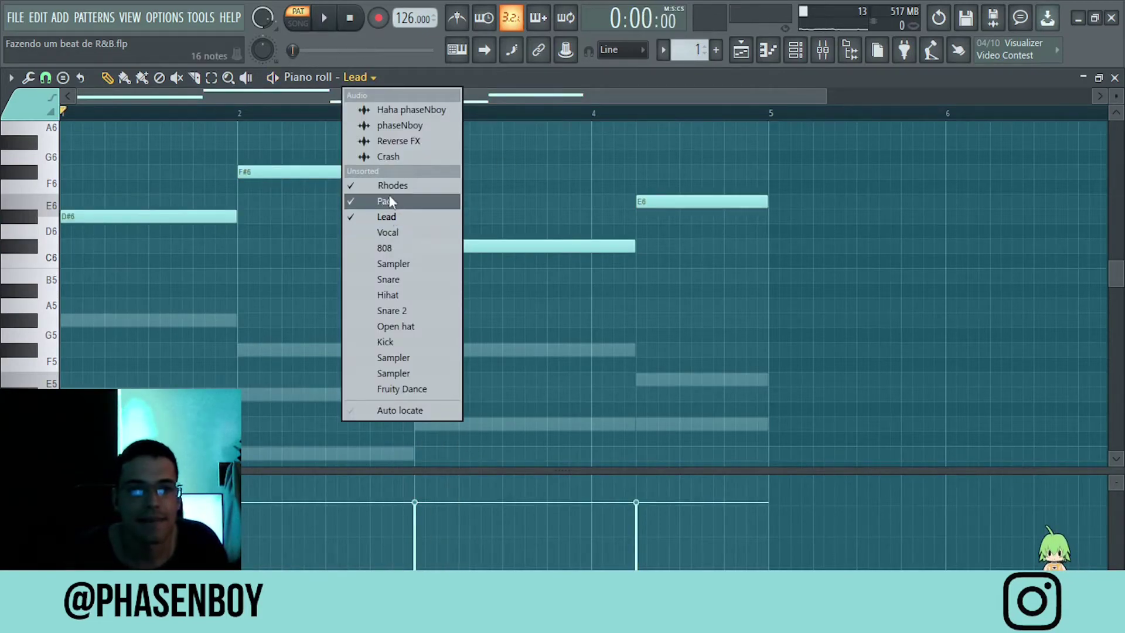
pyautogui.click(390, 202)
pyautogui.rightClick(721, 201)
pyautogui.rightClick(586, 246)
pyautogui.rightClick(302, 173)
pyautogui.rightClick(205, 216)
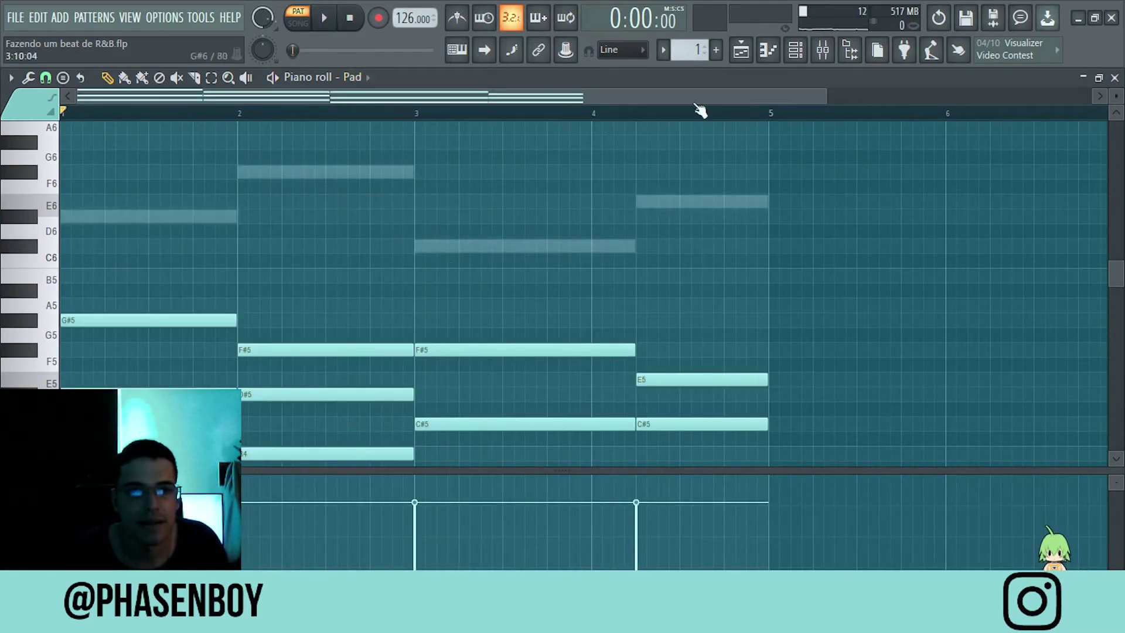
# Step: Play the pattern and lower the Lead channel's volume to about 12%, adjusting its panning as well
pyautogui.click(797, 51)
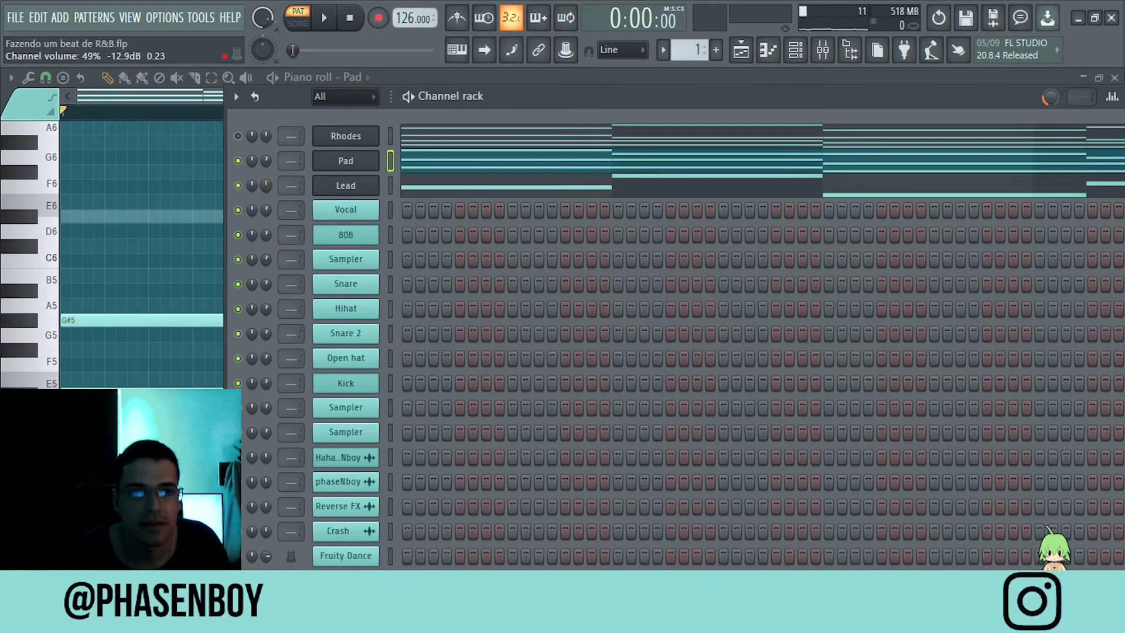
pyautogui.press('space')
pyautogui.click(390, 185)
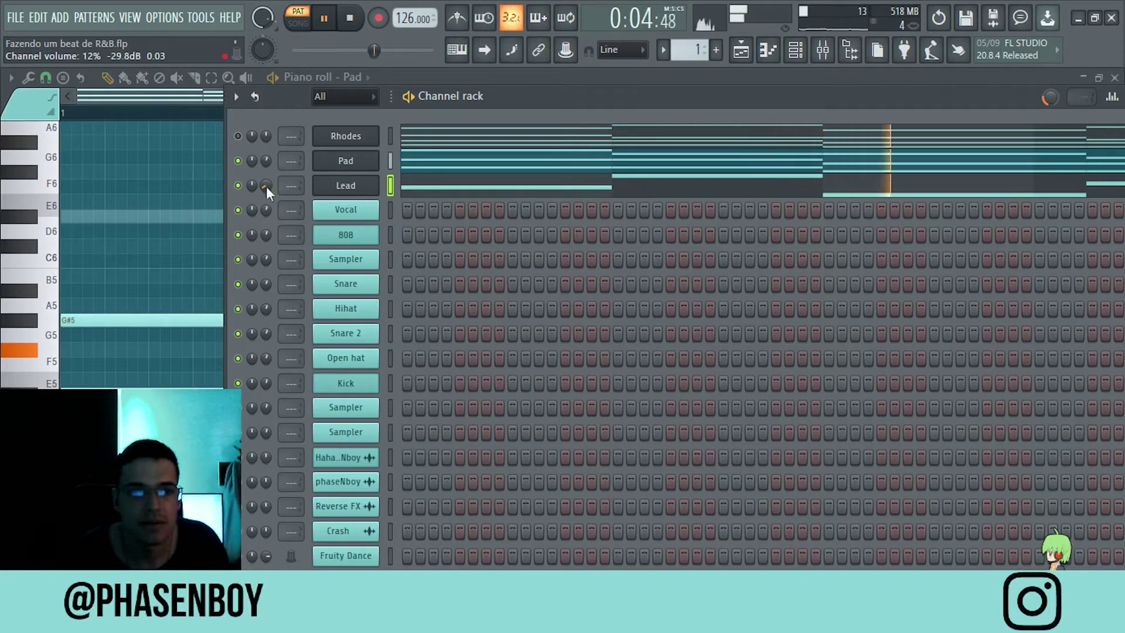
pyautogui.moveTo(252, 185); pyautogui.dragTo(252, 178)
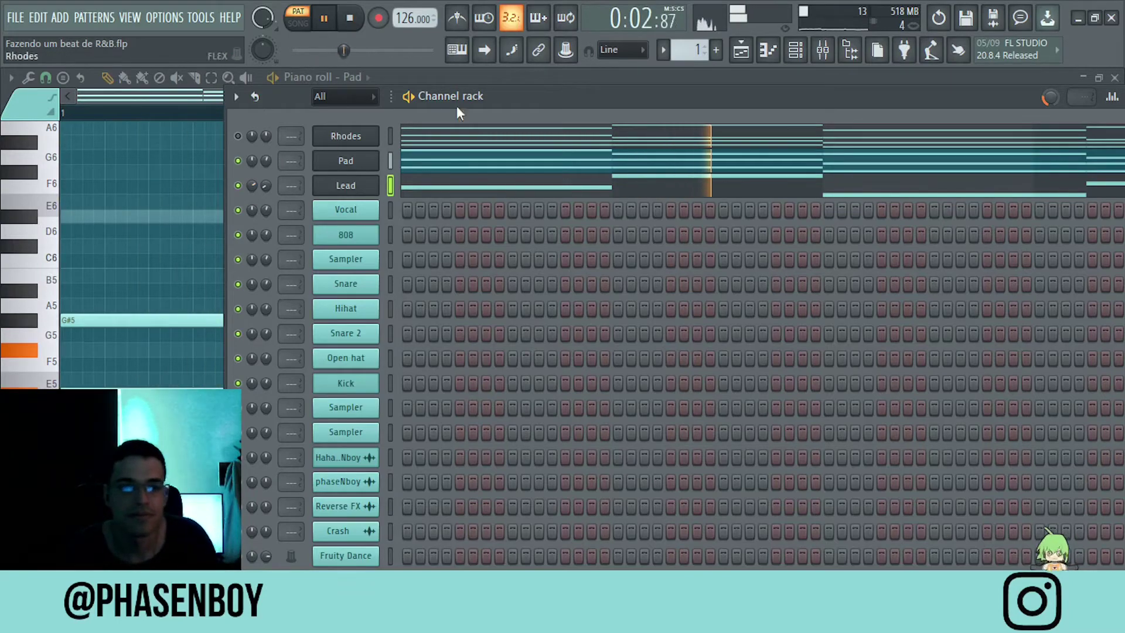
# Step: Duplicate the whole Lead melody one octave lower, as D#5, F#5, C#5 and E5, and restart playback
pyautogui.click(445, 194)
pyautogui.hotkey('ctrl', 'a')
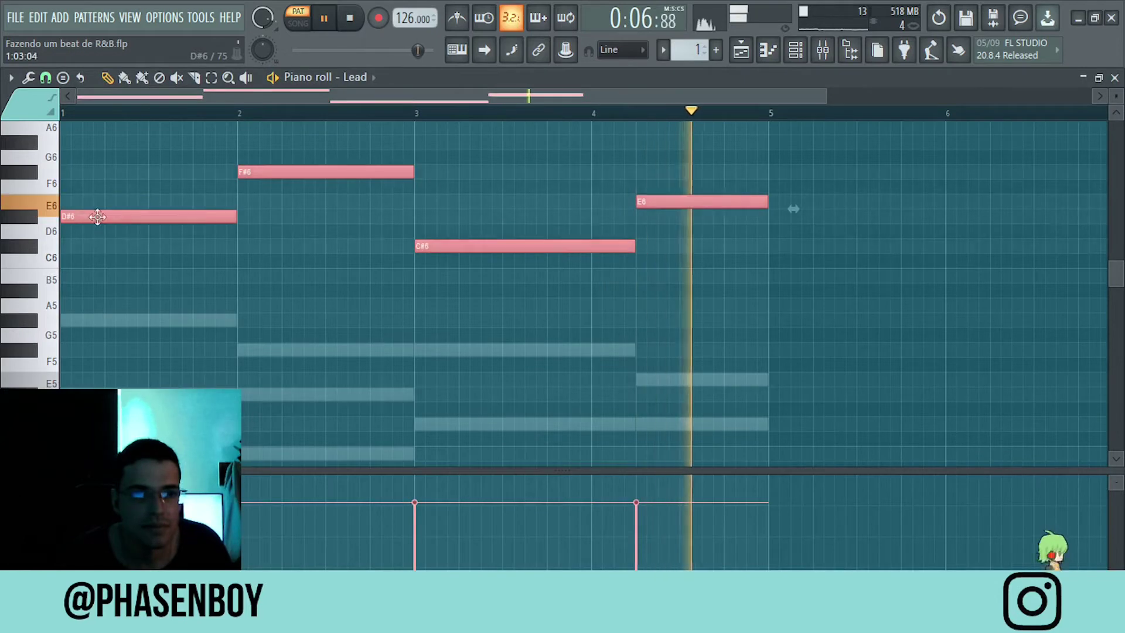
pyautogui.hotkey('ctrl', 'c')
pyautogui.hotkey('ctrl', 'v')
pyautogui.hotkey('ctrl', 'Down')
pyautogui.press('space')
pyautogui.press('space')
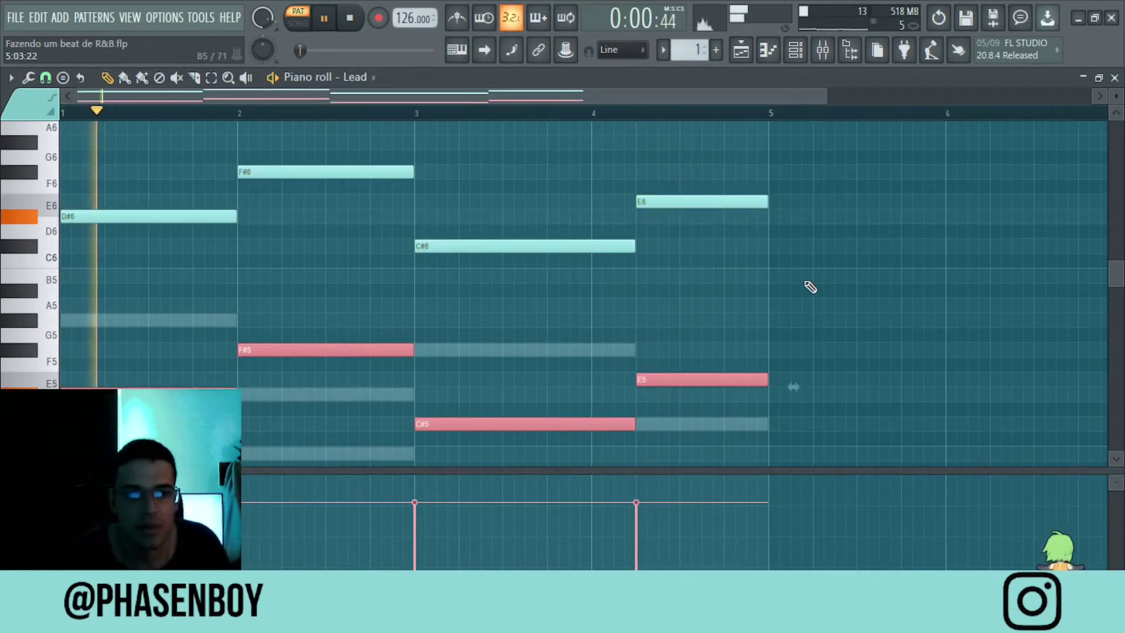
# Step: Select only the upper-octave Lead notes, lower their velocity below the duplicated line's, and deselect them
pyautogui.keyDown('ctrl'); pyautogui.click(806, 283); pyautogui.keyUp('ctrl')
pyautogui.moveTo(810, 122); pyautogui.dragTo(154, 290)
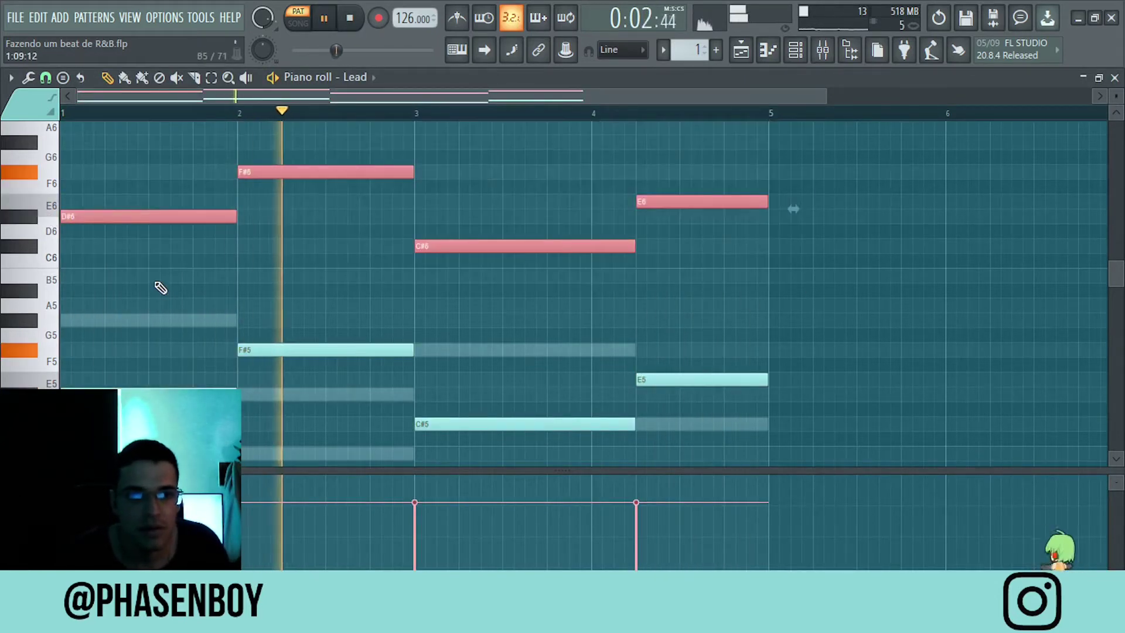
pyautogui.scroll(-5, 161, 288)
pyautogui.keyDown('ctrl'); pyautogui.click(302, 269); pyautogui.keyUp('ctrl')
pyautogui.scroll(-2, 676, 287)
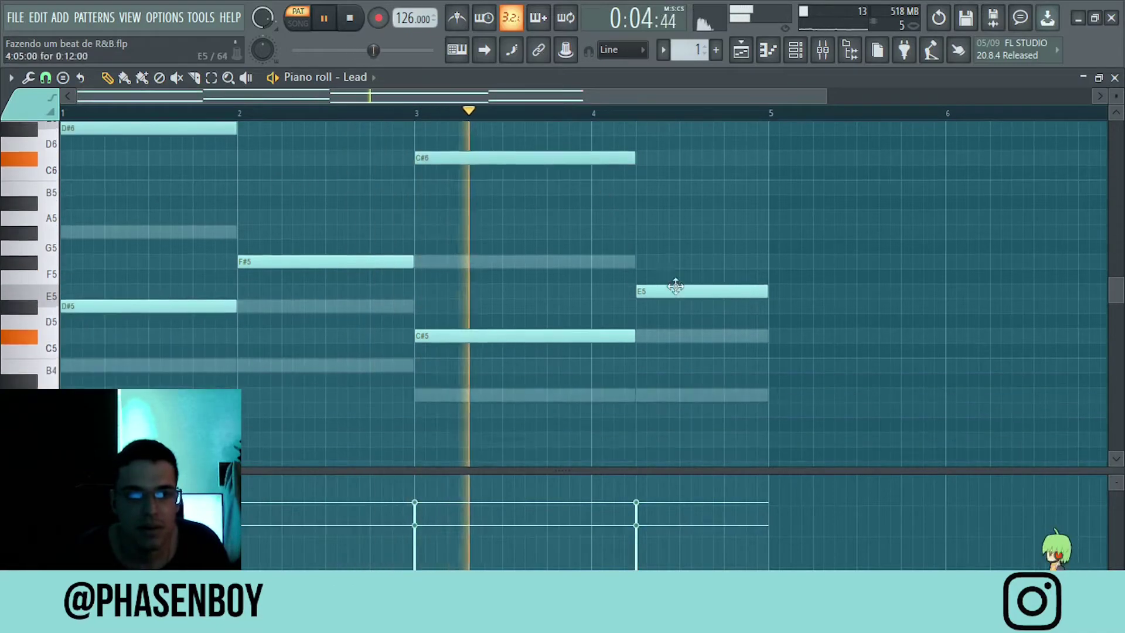
# Step: Set the Lead channel's volume to about 24%, shift its panning, and route it to mixer track 3
pyautogui.click(796, 50)
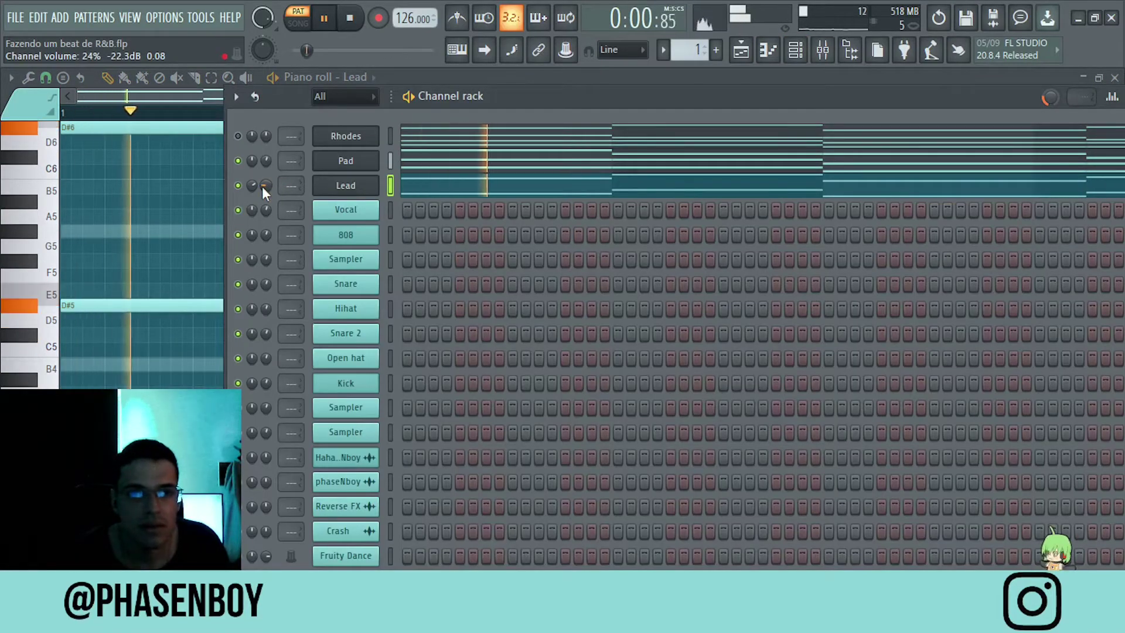
pyautogui.moveTo(252, 186); pyautogui.dragTo(252, 178)
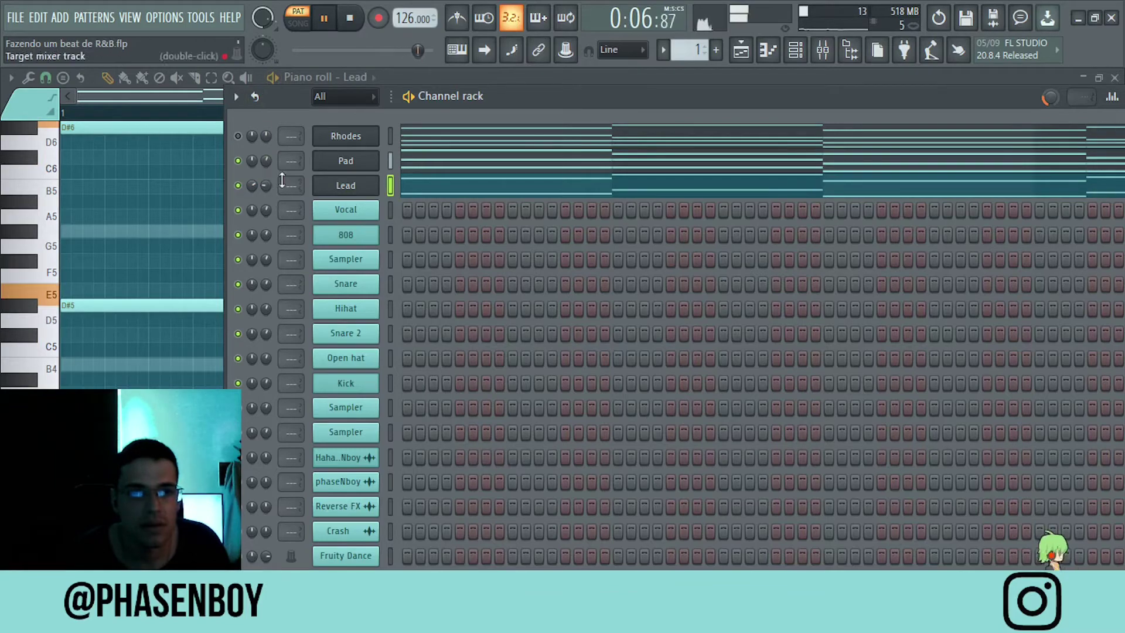
pyautogui.press('space')
pyautogui.moveTo(291, 185); pyautogui.dragTo(291, 181)
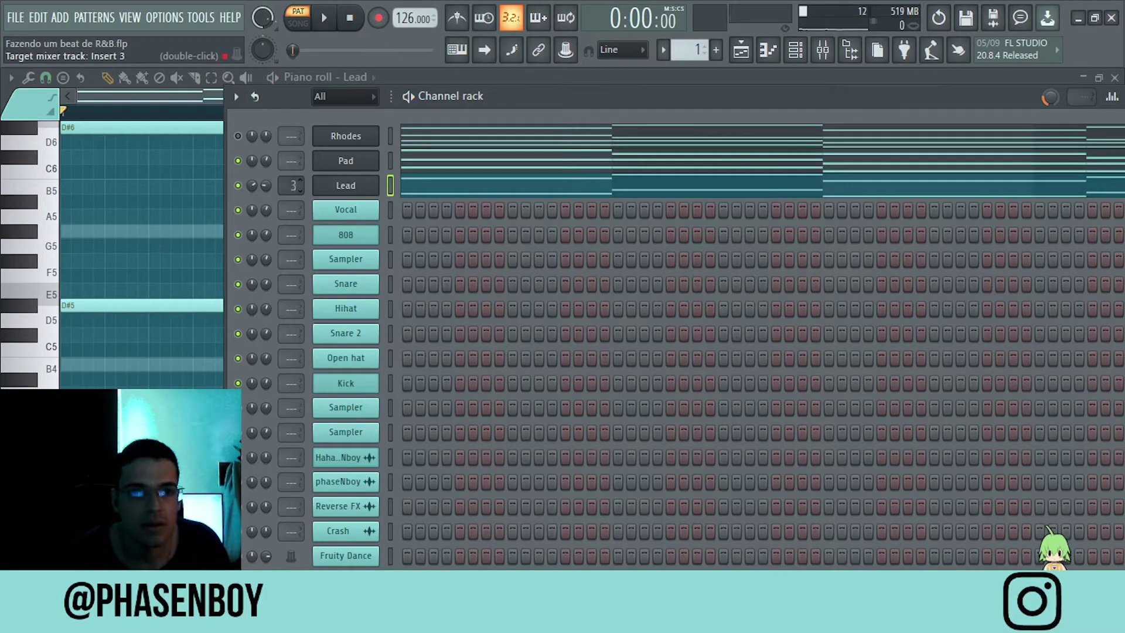
pyautogui.press('F9')
pyautogui.press('space')
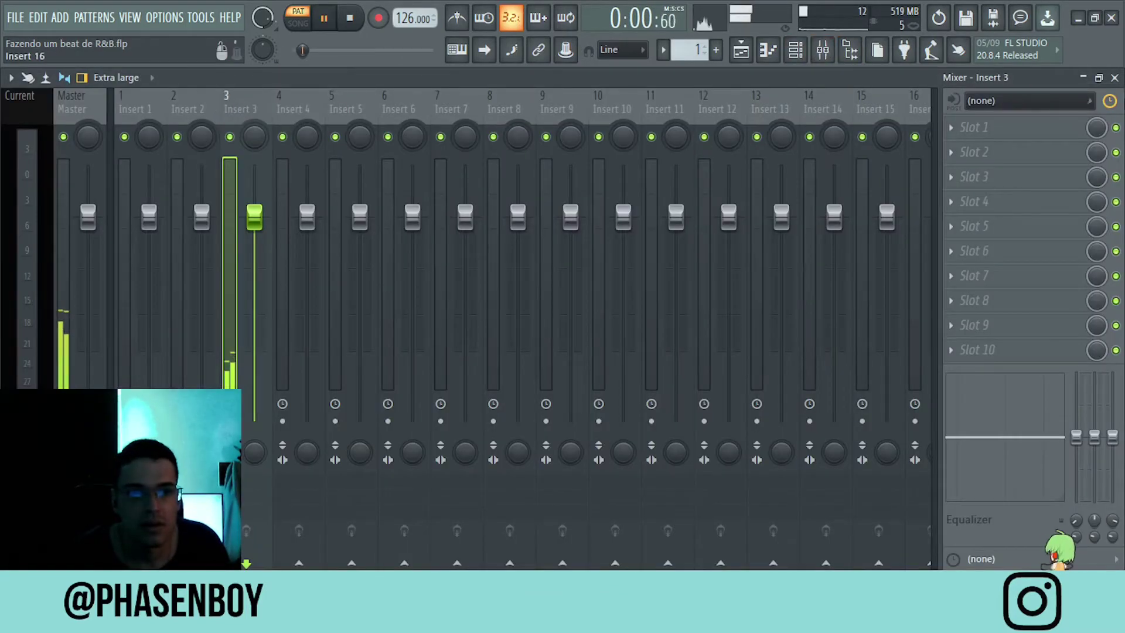
# Step: Load Gem Mod in slot 5 of Insert 3 with the 04 GoToFour preset and an output level of -1.2 dB
pyautogui.click(1003, 239)
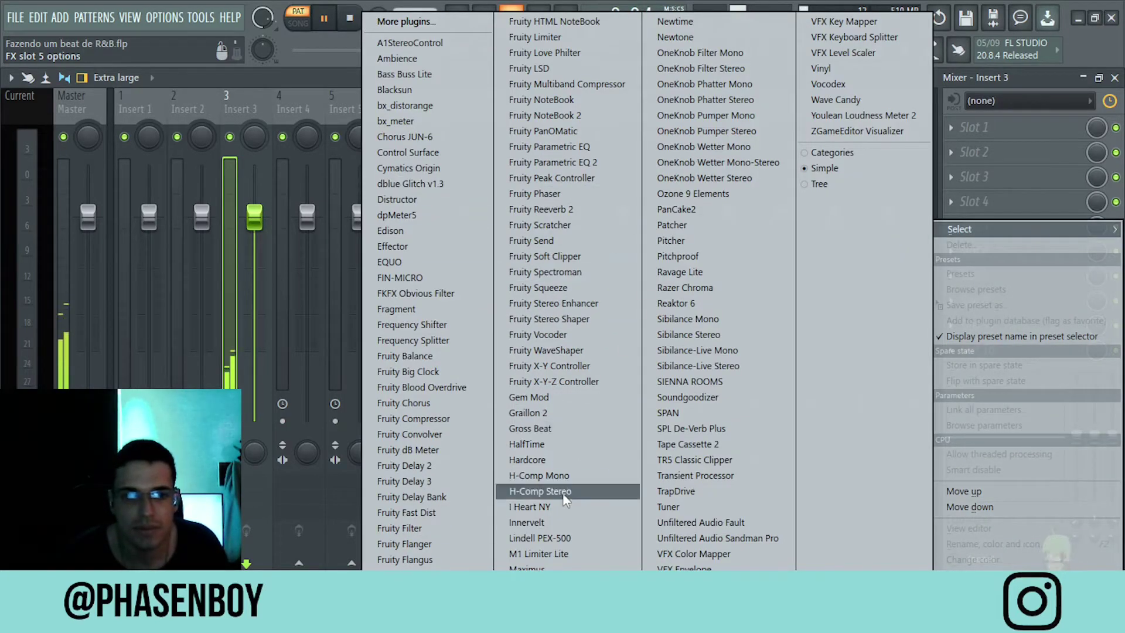
pyautogui.click(526, 398)
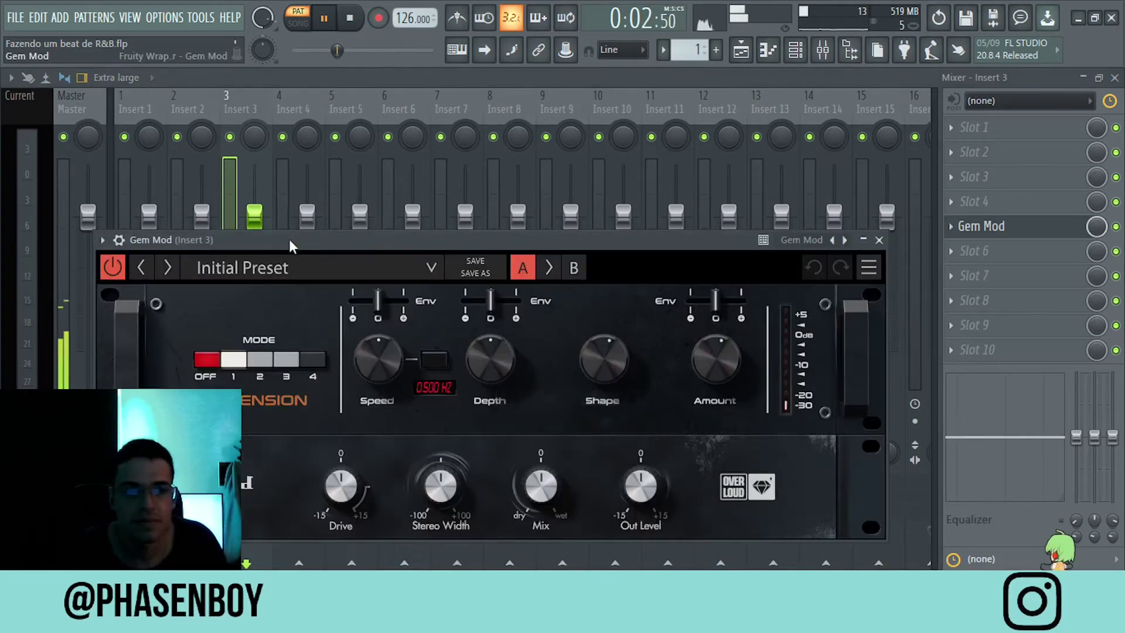
pyautogui.moveTo(290, 239); pyautogui.dragTo(338, 138)
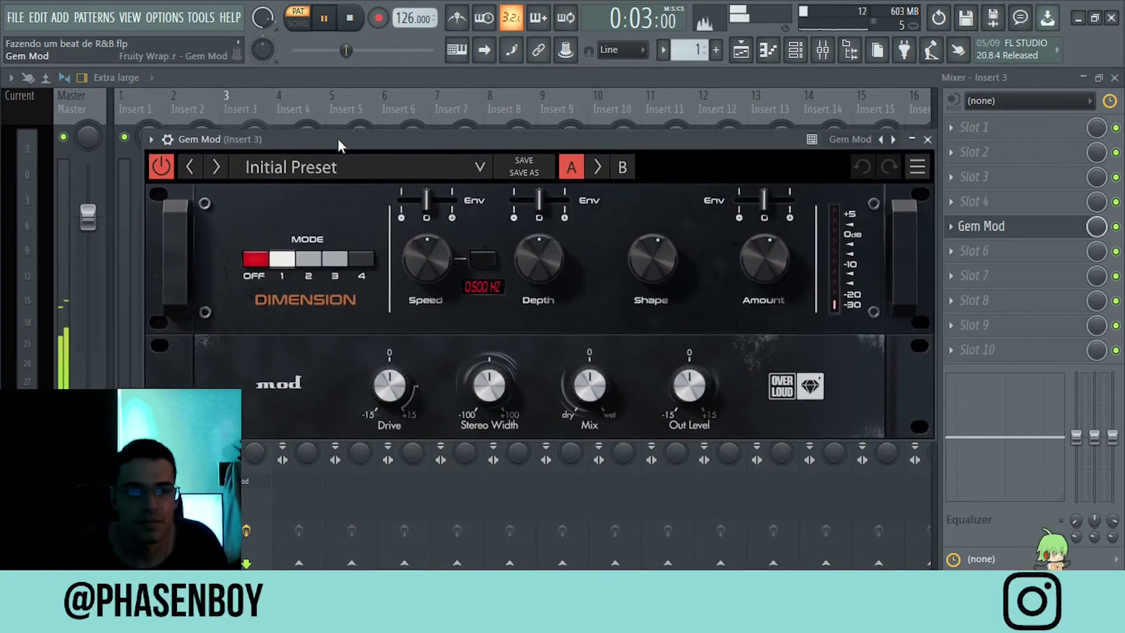
pyautogui.click(361, 170)
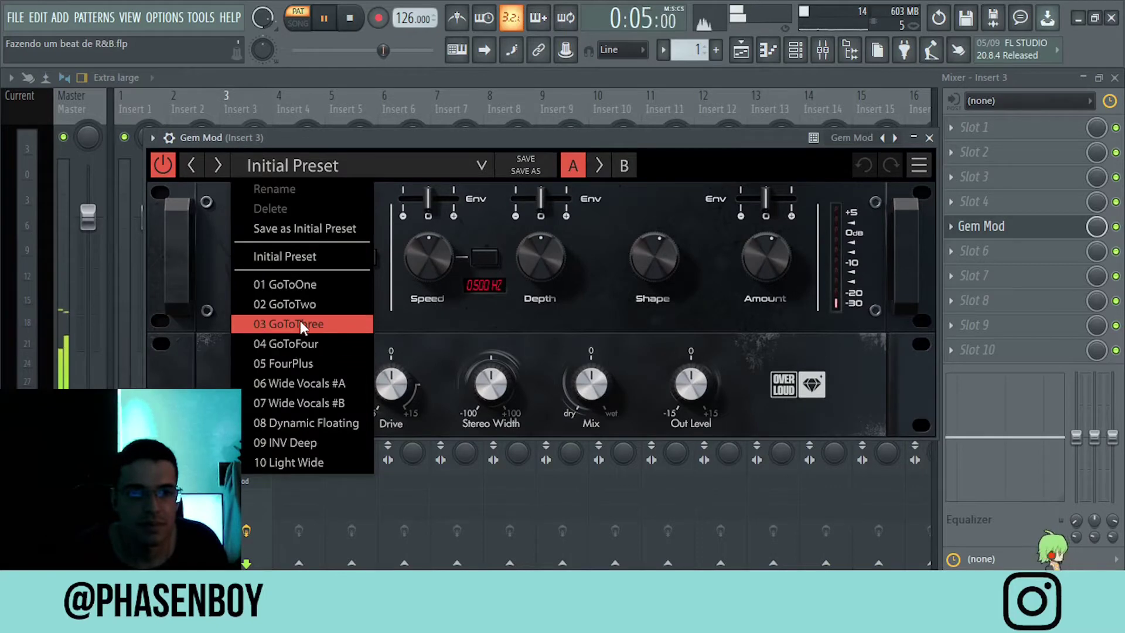
pyautogui.click(289, 344)
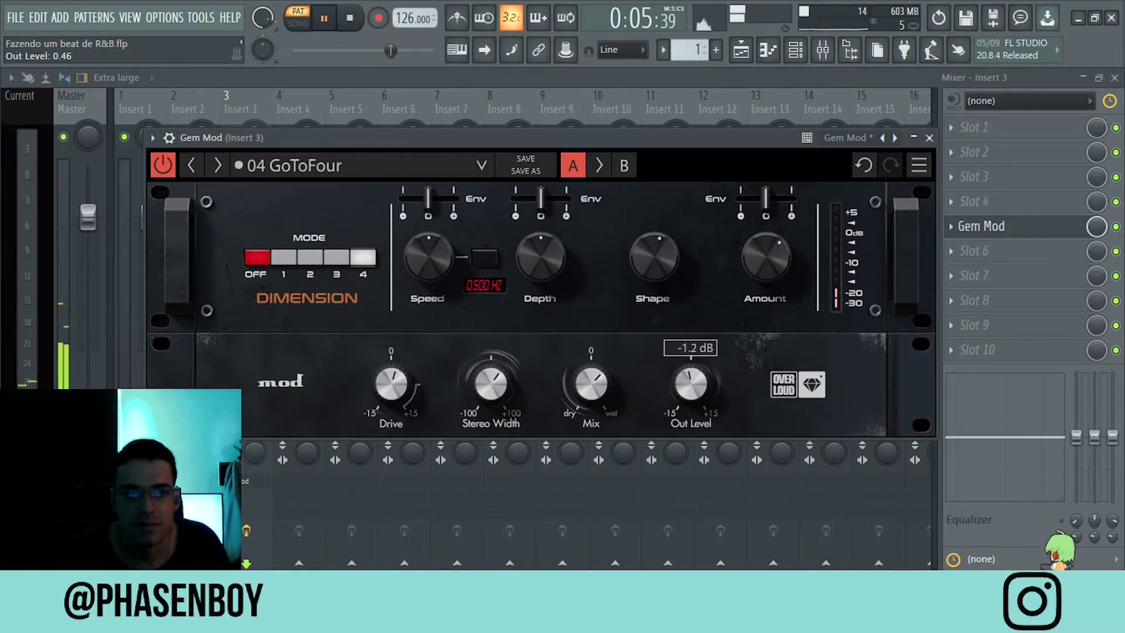
pyautogui.click(929, 138)
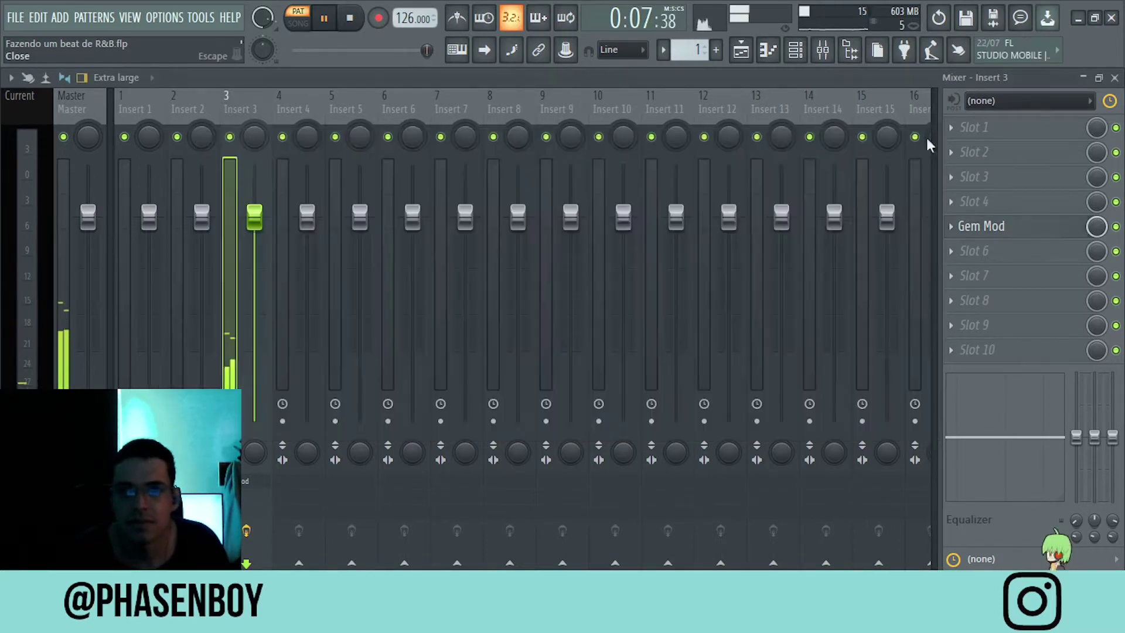
pyautogui.click(799, 54)
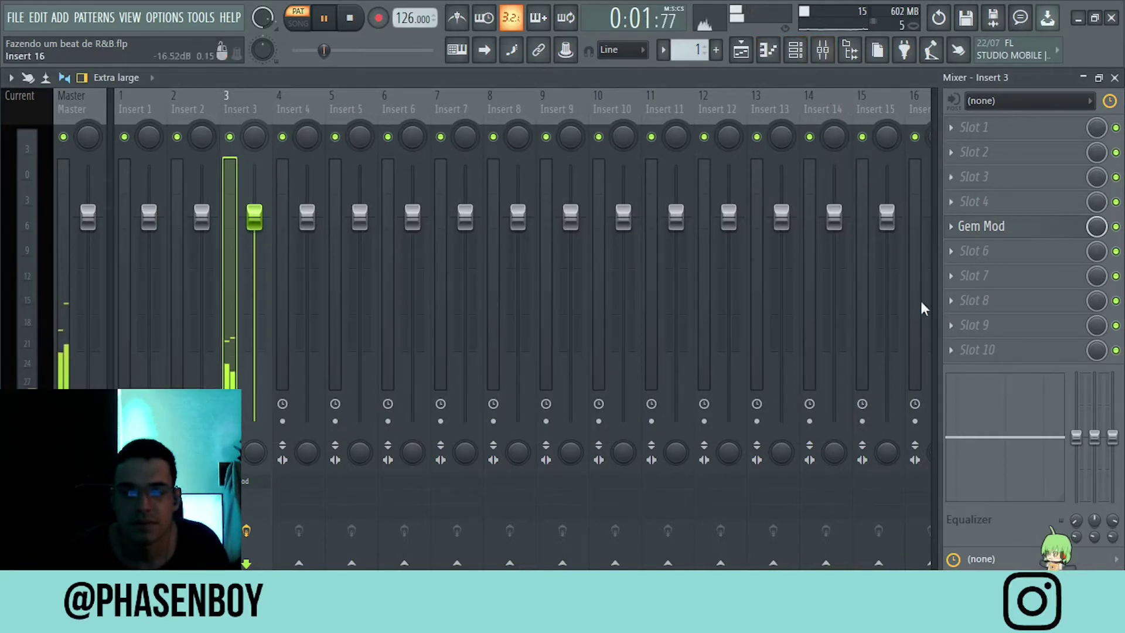
# Step: Add Fruity Parametric EQ 2 in slot 6 of Insert 3, cutting the lows, dipping band 4 and boosting band 5 about 2 dB near 2.2 kHz
pyautogui.click(976, 249)
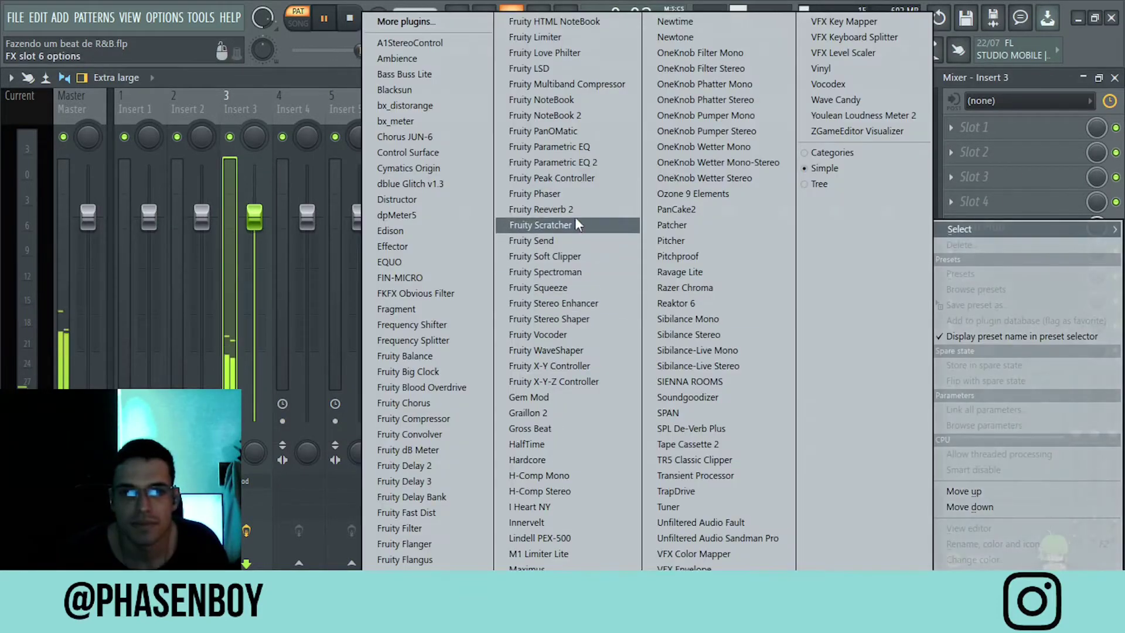
pyautogui.click(580, 166)
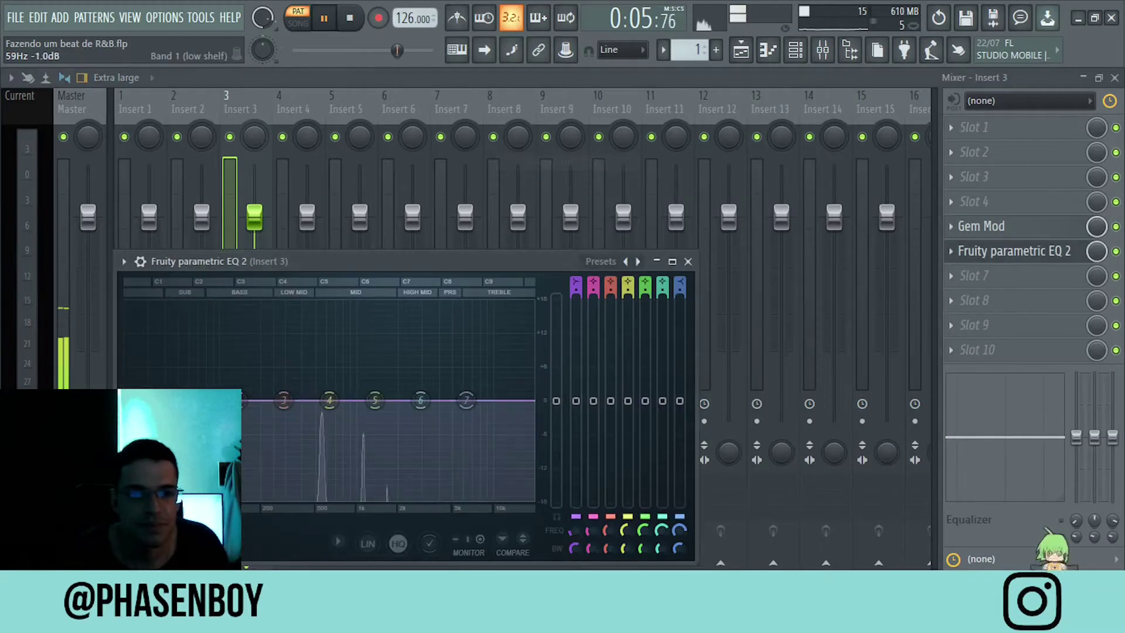
pyautogui.moveTo(193, 401); pyautogui.dragTo(281, 501)
pyautogui.scroll(1, 328, 407)
pyautogui.moveTo(328, 405); pyautogui.dragTo(405, 389)
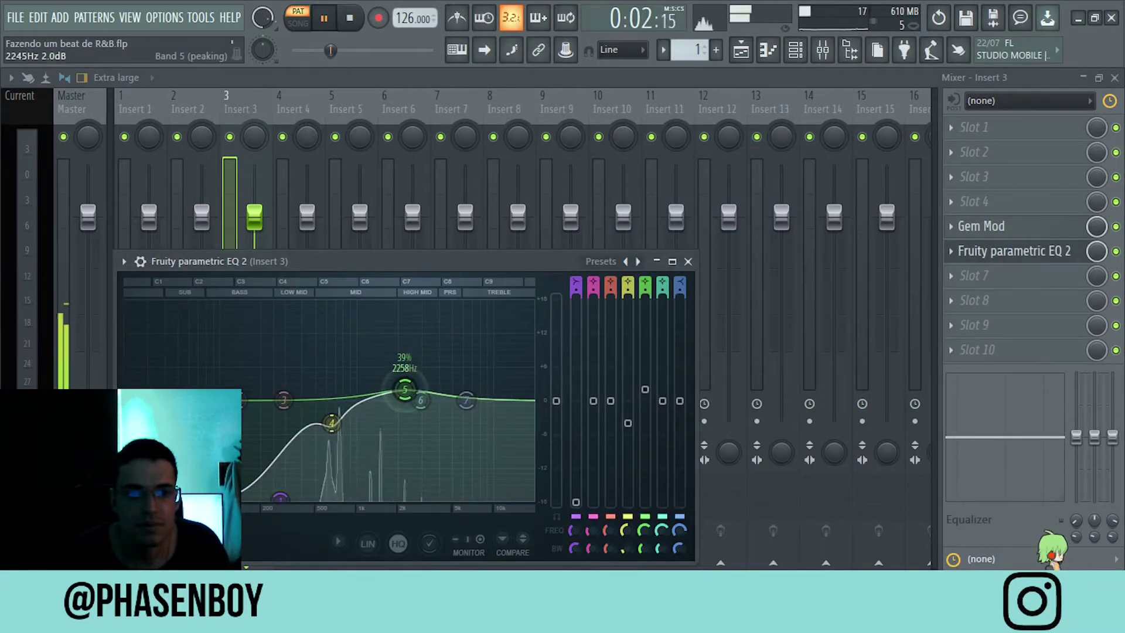
pyautogui.scroll(3, 334, 423)
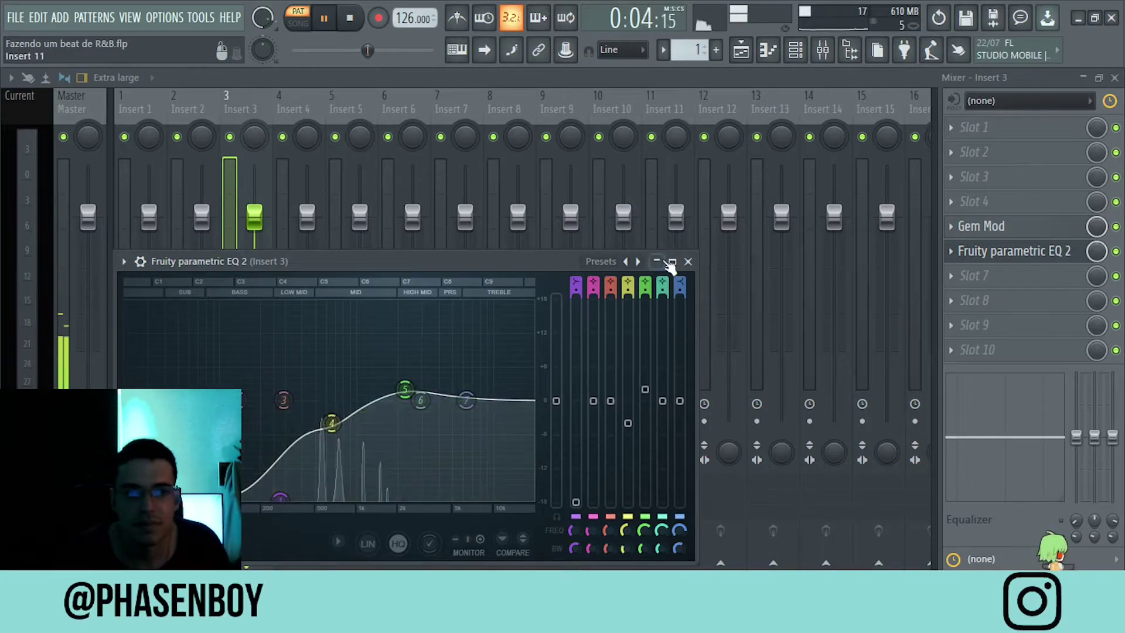
pyautogui.click(689, 262)
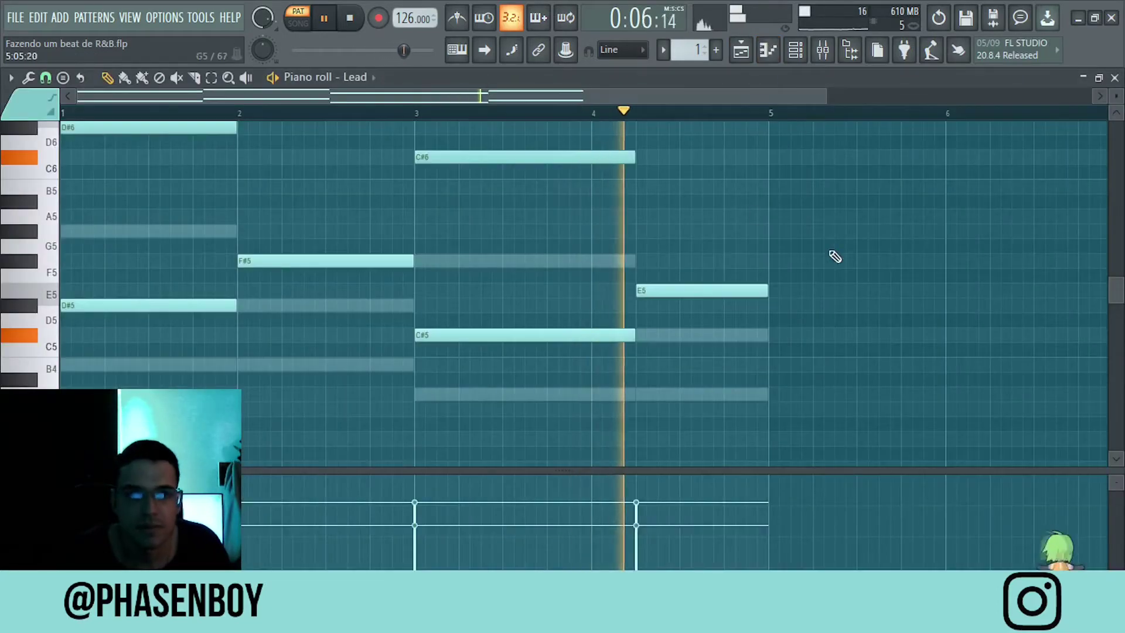
# Step: Select all the Rhodes Basic chord notes and shorten them slightly so each ends just before the next chord
pyautogui.click(795, 50)
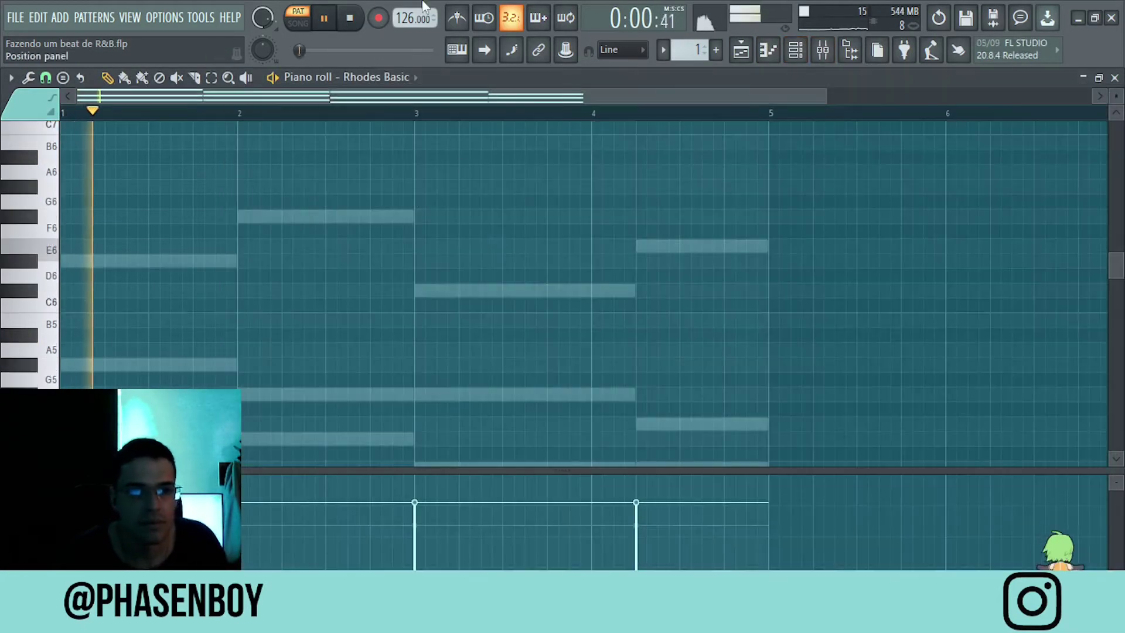
pyautogui.moveTo(828, 239); pyautogui.dragTo(203, 463)
pyautogui.scroll(6, 472, 269)
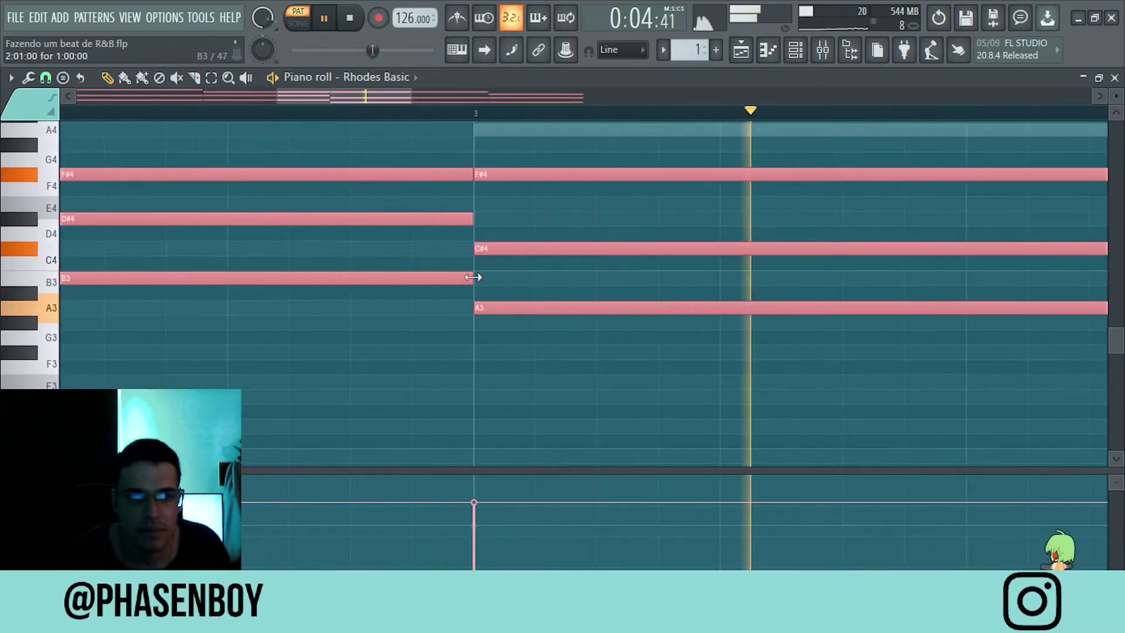
pyautogui.scroll(-7, 531, 310)
# Step: Raise the Rhodes Basic chords' middle notes one octave to D#5 and C#5, and strum the chords slightly with their note ends preserved
pyautogui.moveTo(566, 252); pyautogui.dragTo(64, 227)
pyautogui.hotkey('ctrl', 'Up')
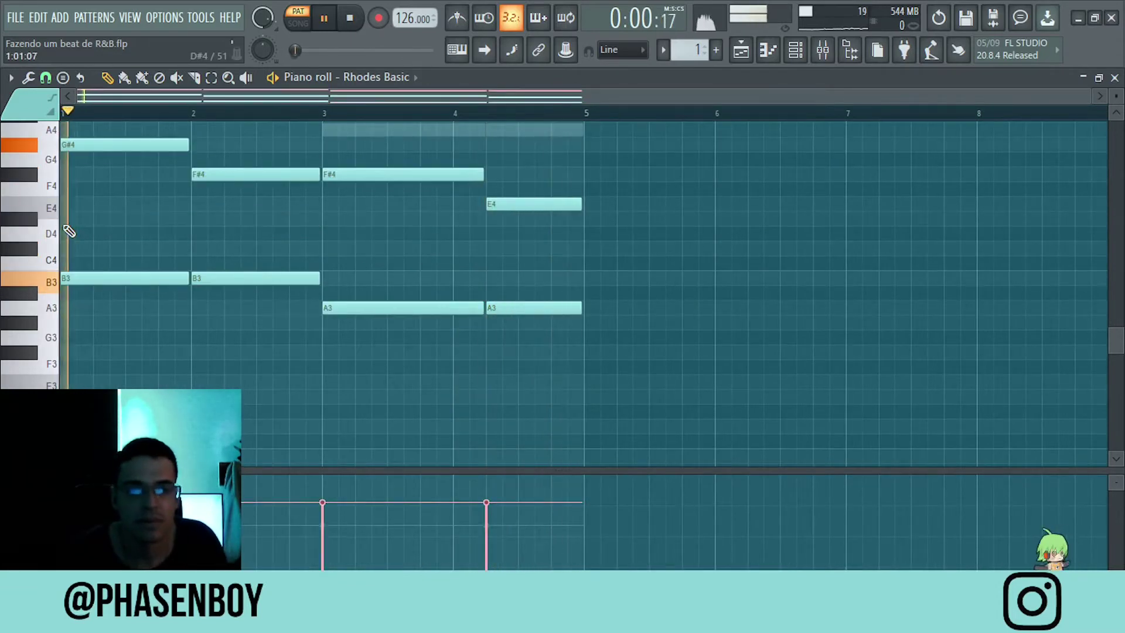
pyautogui.scroll(3, 793, 241)
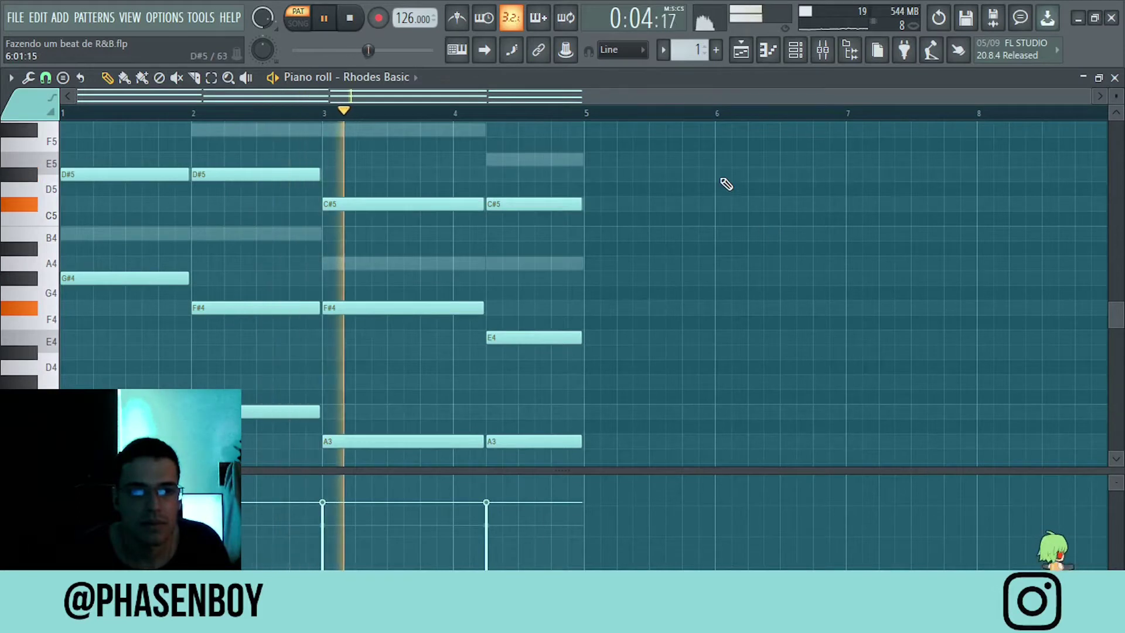
pyautogui.hotkey('alt', 's')
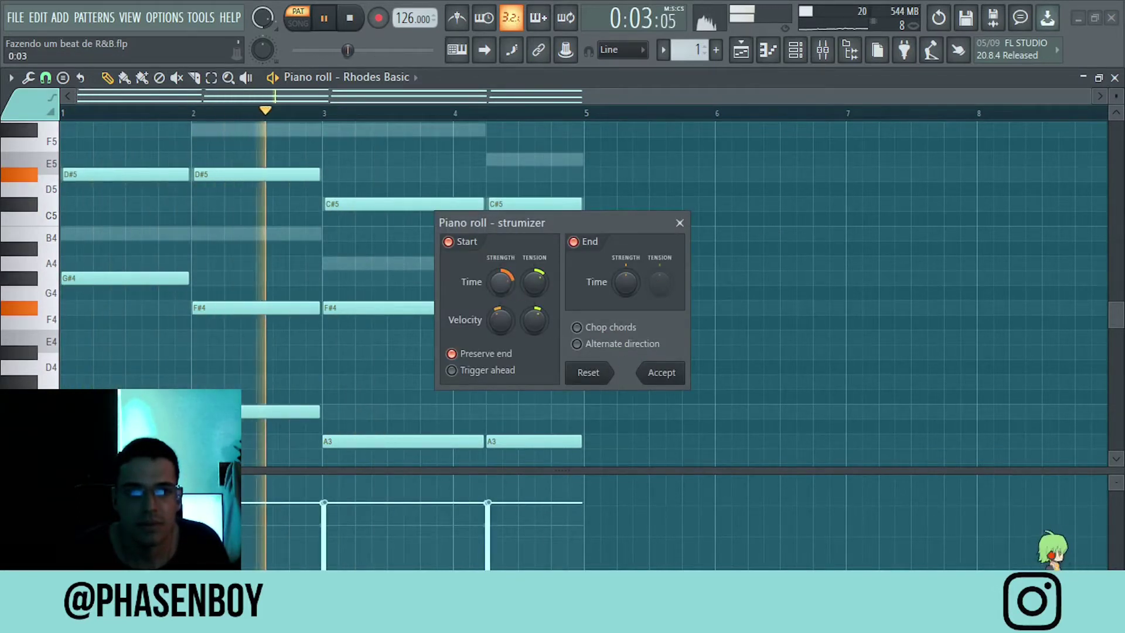
pyautogui.click(661, 373)
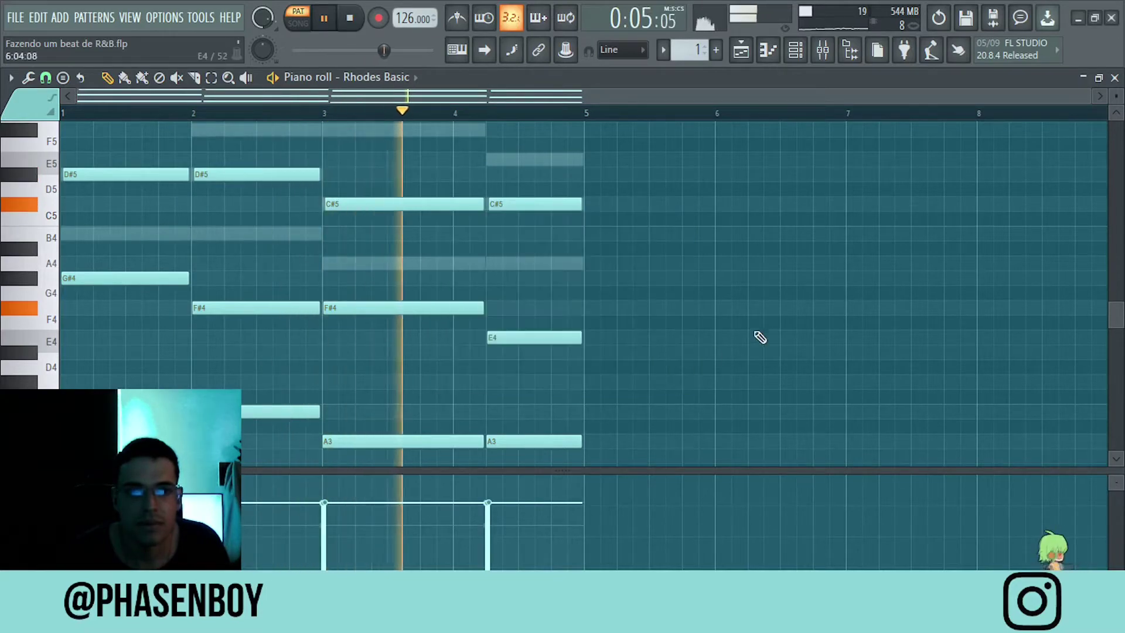
# Step: Rebalance the melodic channels during playback, setting the Lead channel's volume to about 14%
pyautogui.click(795, 50)
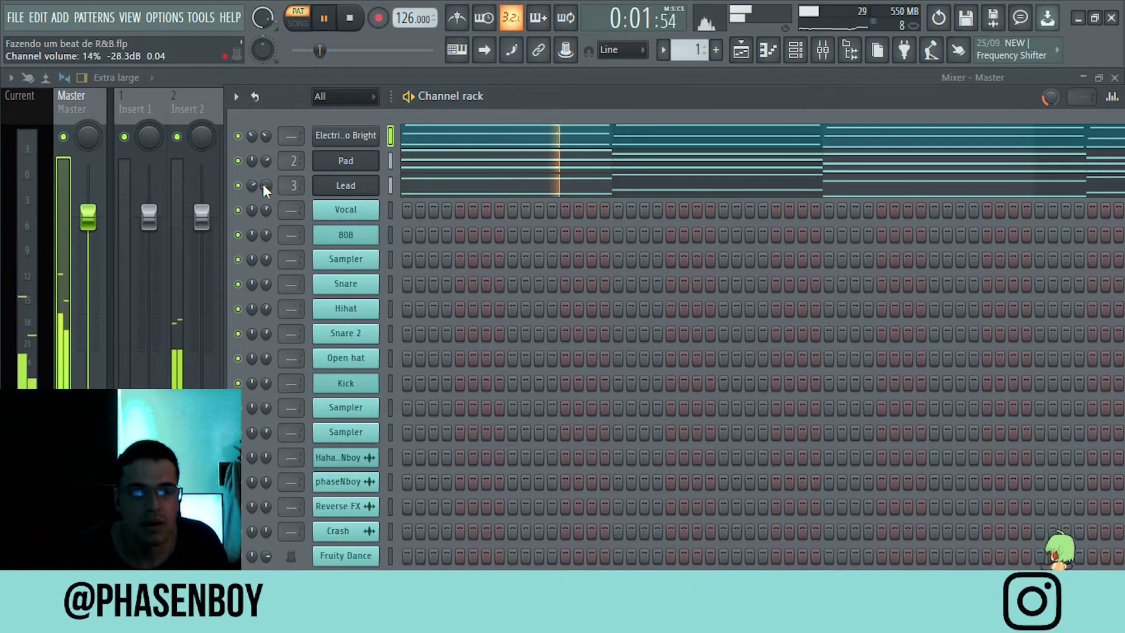
pyautogui.moveTo(263, 184); pyautogui.dragTo(266, 142)
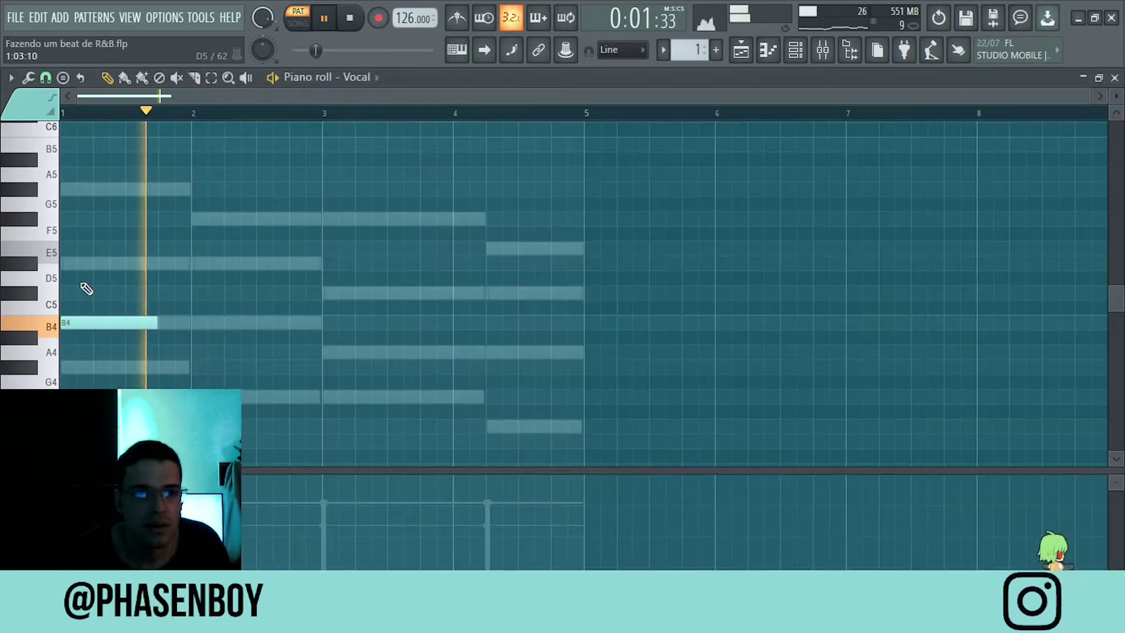
# Step: Route the Vocal channel to mixer Insert 4 and load Pitchproof in that track's slot 6
pyautogui.press('space')
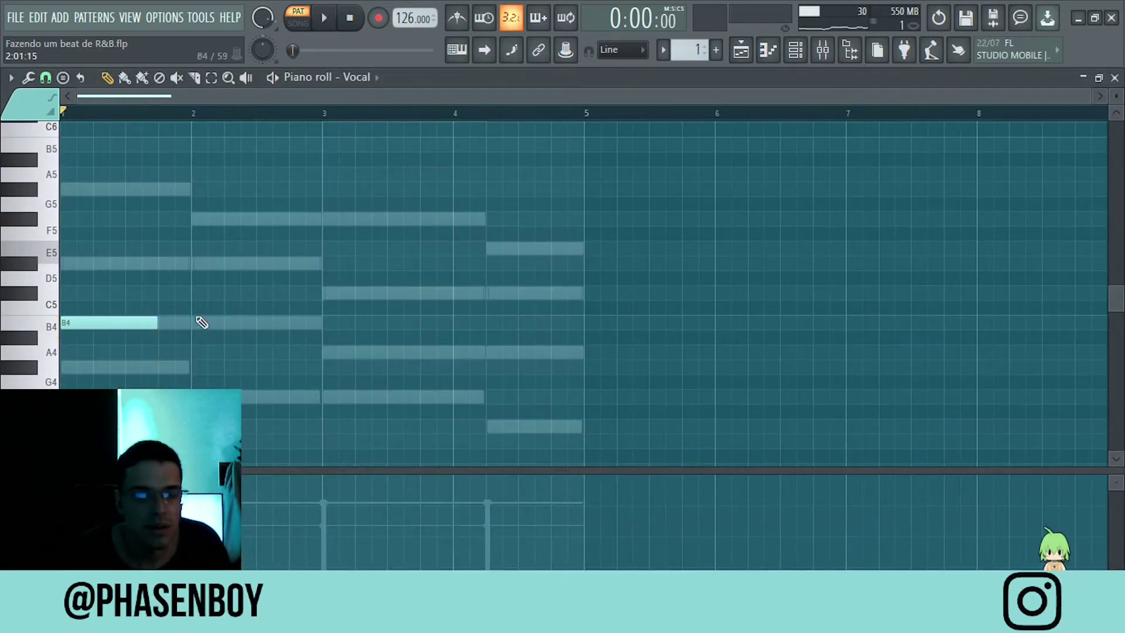
pyautogui.click(808, 58)
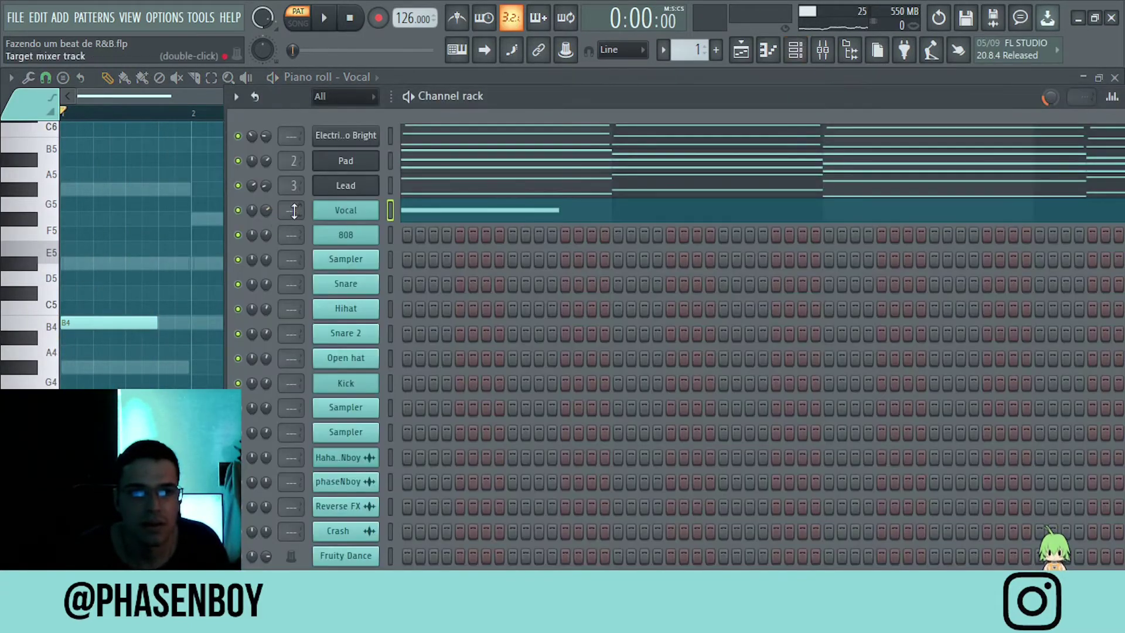
pyautogui.click(823, 51)
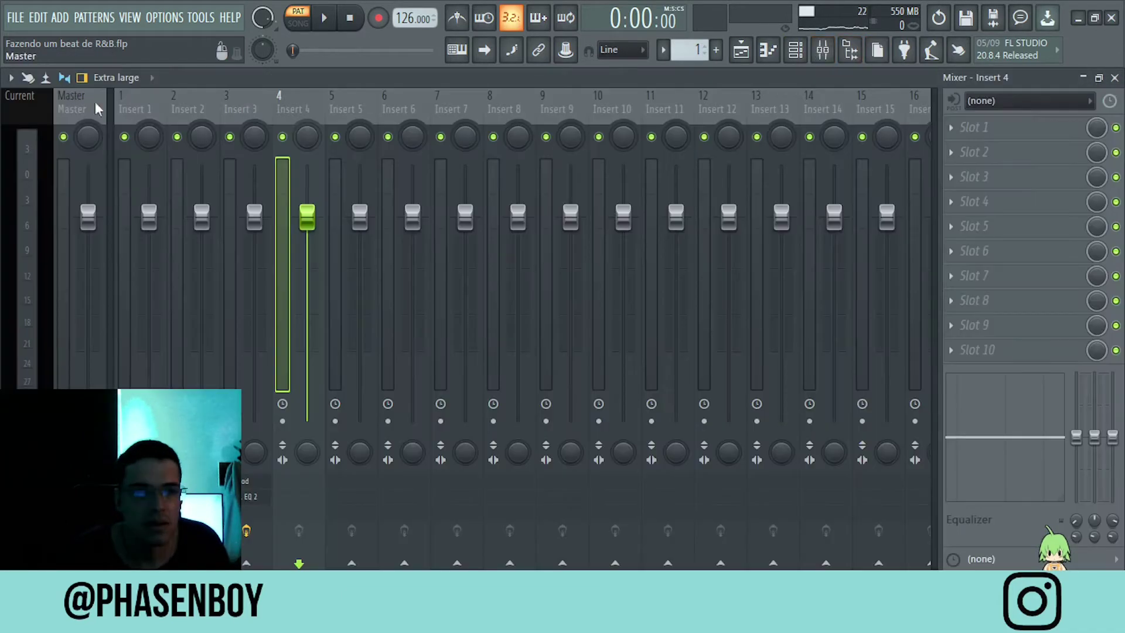
pyautogui.click(995, 259)
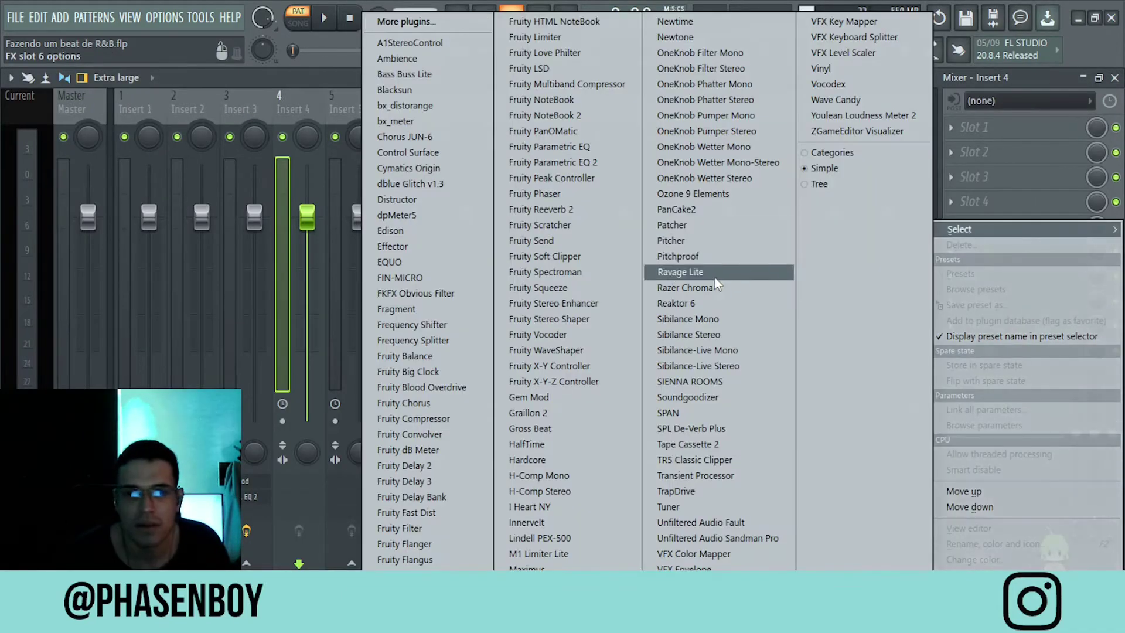
pyautogui.click(687, 271)
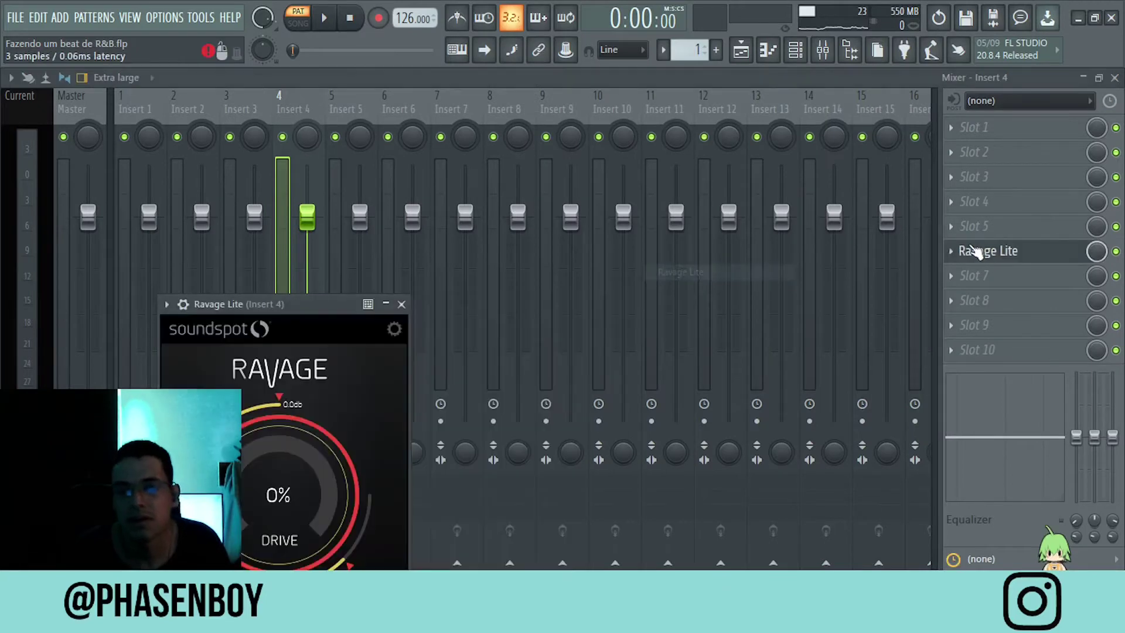
pyautogui.click(951, 250)
pyautogui.moveTo(959, 230)
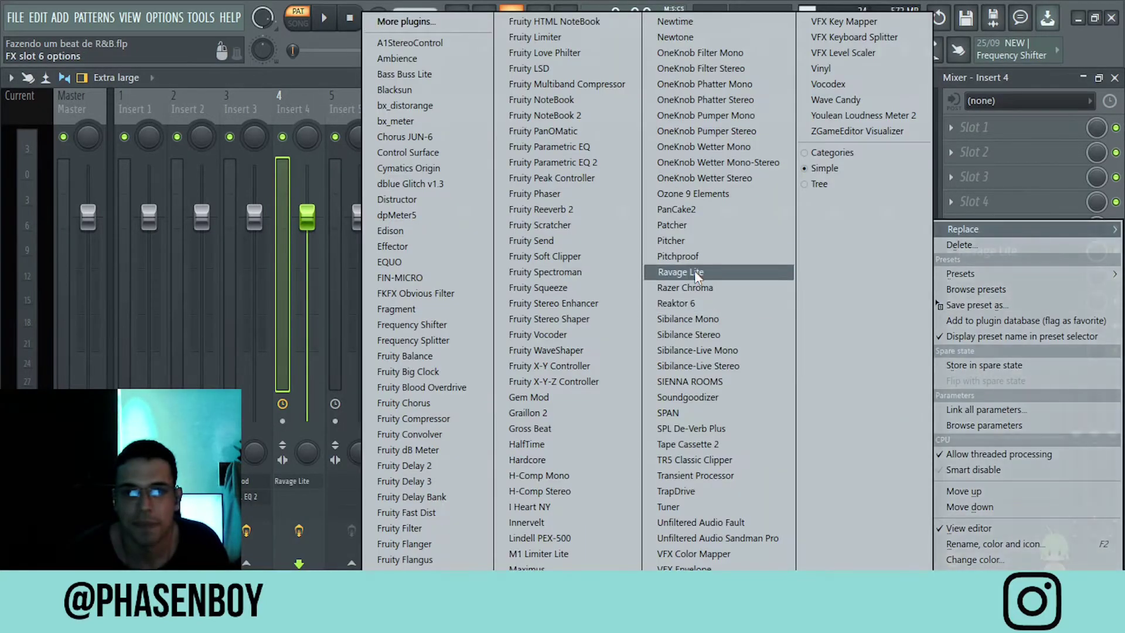
pyautogui.click(680, 256)
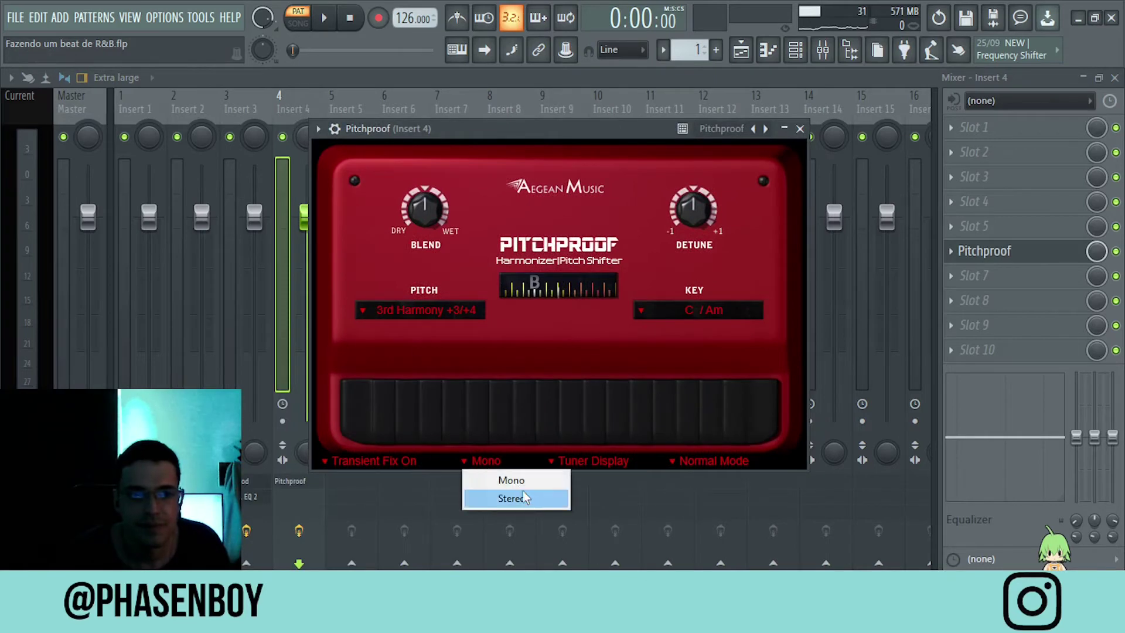
# Step: Set Pitchproof to Stereo with a pitch of -12 and the key G / Em, and raise its blend toward wet
pyautogui.click(525, 499)
pyautogui.click(412, 311)
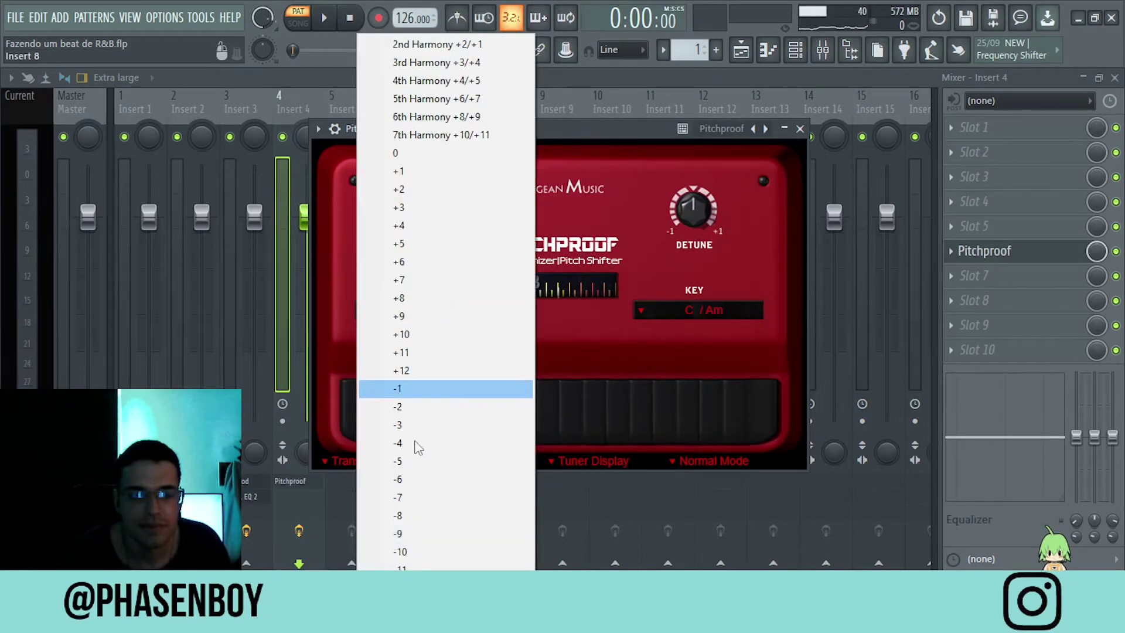
pyautogui.click(404, 588)
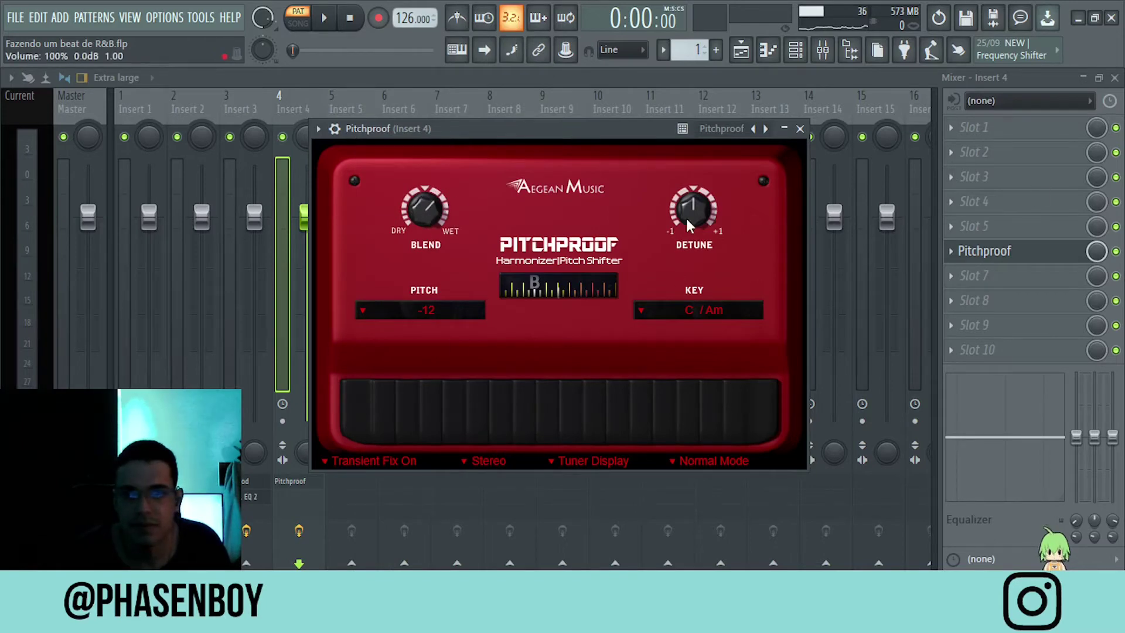
pyautogui.click(691, 311)
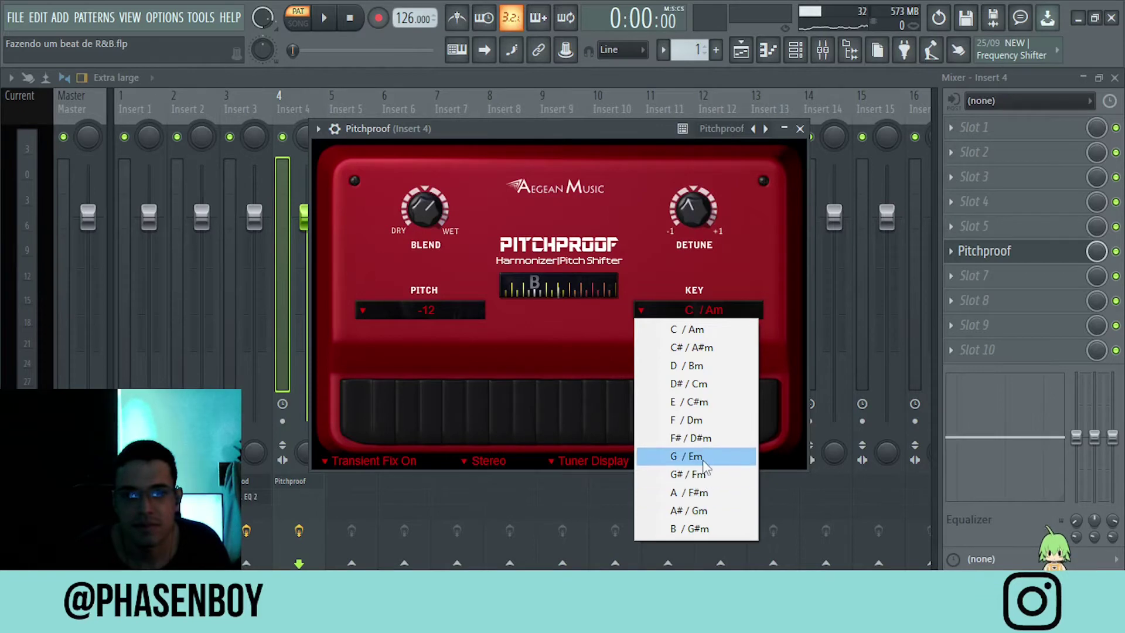
pyautogui.click(691, 457)
# Step: Add Fruity Parametric EQ 2 after Pitchproof on Insert 4, cutting the lows with band 1 and the highs with band 7 near 1959 Hz
pyautogui.click(987, 236)
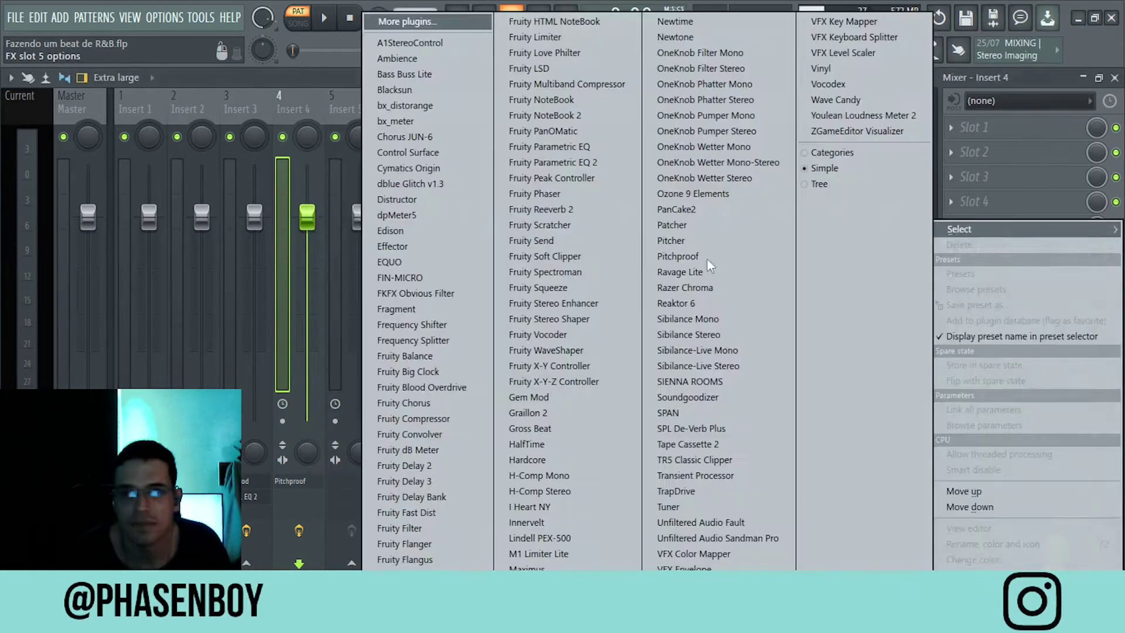
pyautogui.click(553, 162)
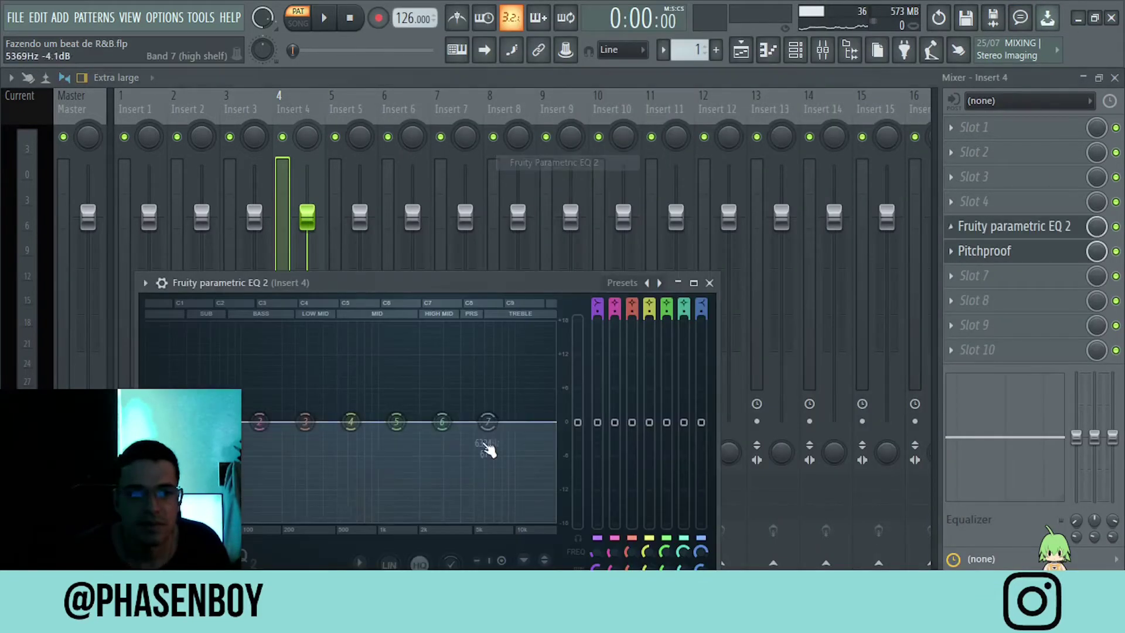
pyautogui.moveTo(485, 449); pyautogui.dragTo(398, 520)
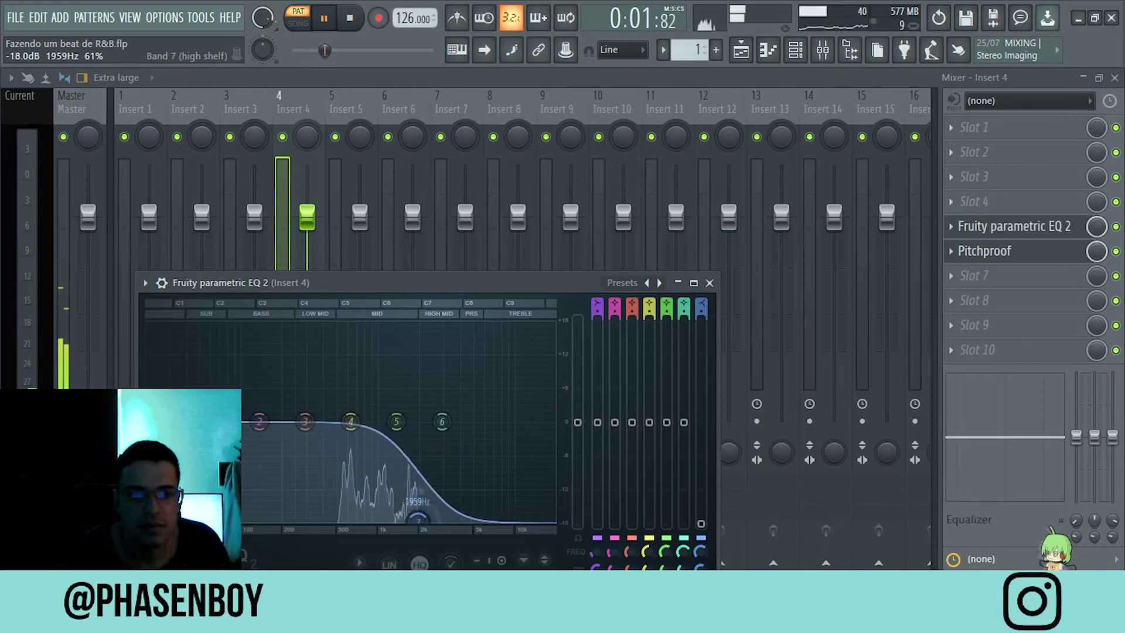
pyautogui.moveTo(597, 422); pyautogui.dragTo(598, 450)
pyautogui.press('space')
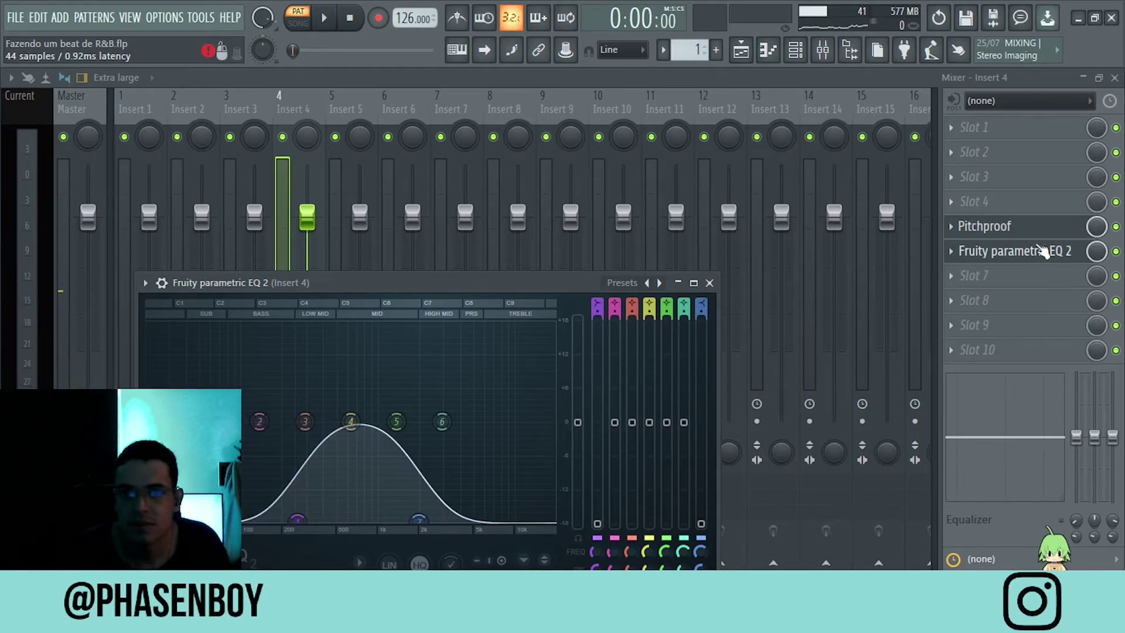
pyautogui.press('space')
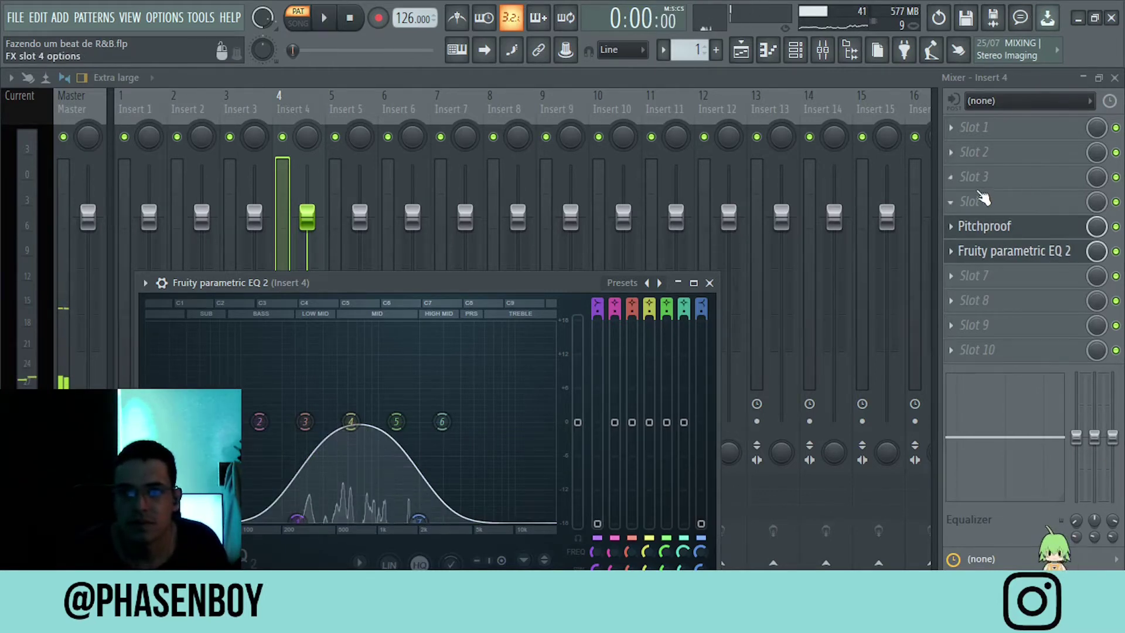
# Step: Add the Ambience reverb in slot 3 of Insert 4 and lower its mix level during playback
pyautogui.click(976, 177)
pyautogui.click(422, 57)
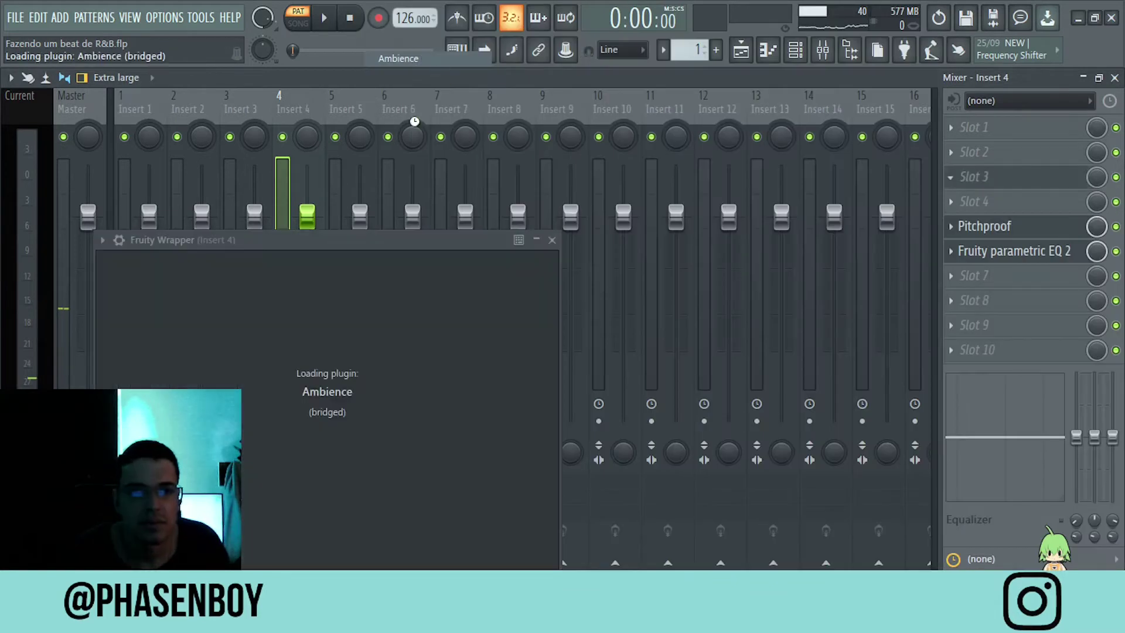
pyautogui.moveTo(497, 136); pyautogui.dragTo(500, 135)
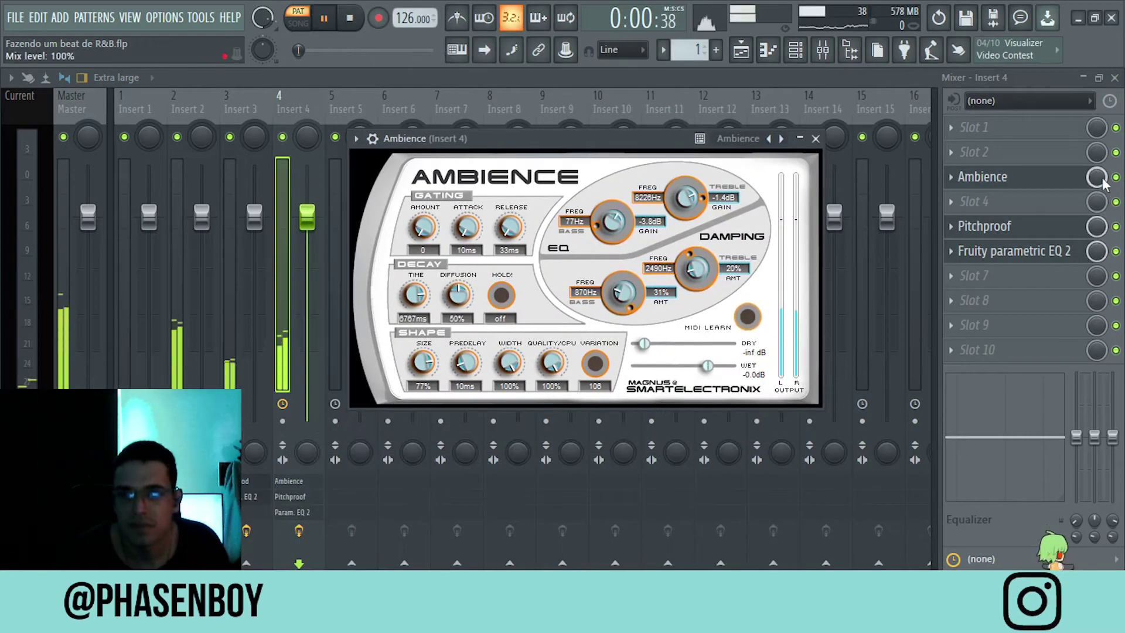
pyautogui.moveTo(1104, 184); pyautogui.dragTo(1104, 223)
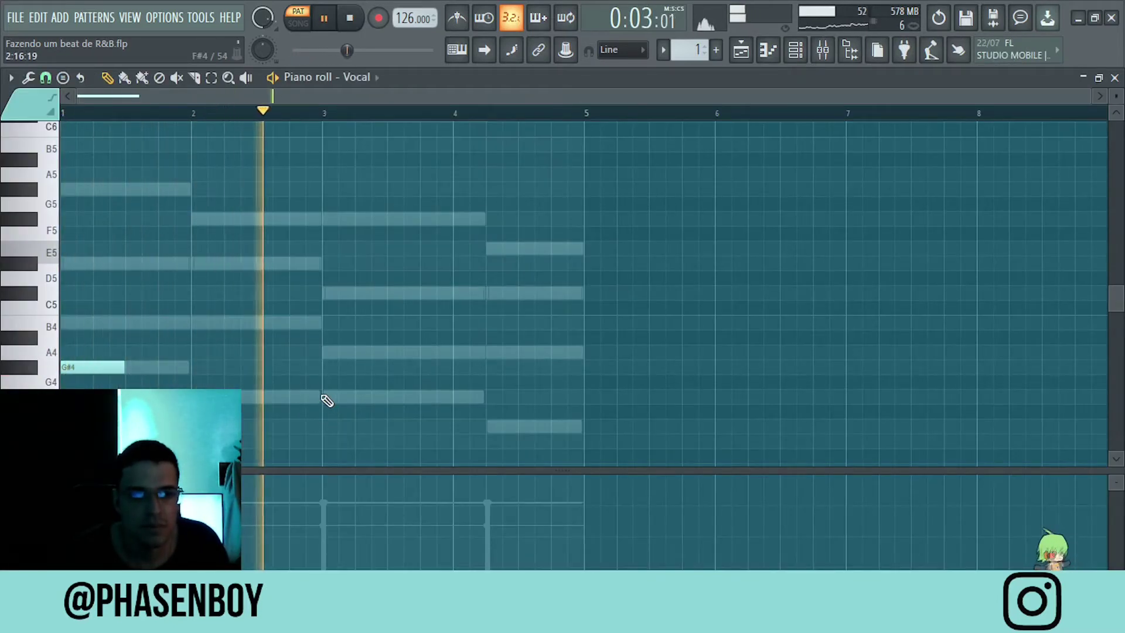
# Step: Add an F#4 note at the start of bar 3 in the Vocal part, and raise both Vocal notes' velocity slightly
pyautogui.click(327, 397)
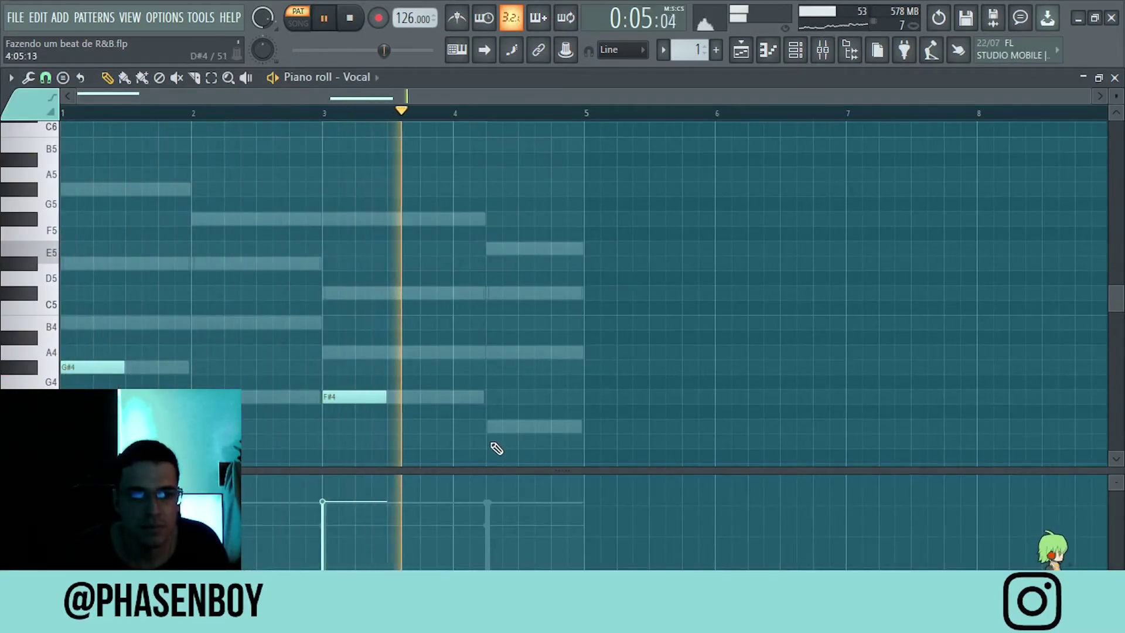
pyautogui.moveTo(583, 302); pyautogui.dragTo(76, 464)
pyautogui.scroll(3, 360, 276)
pyautogui.scroll(2, 360, 276)
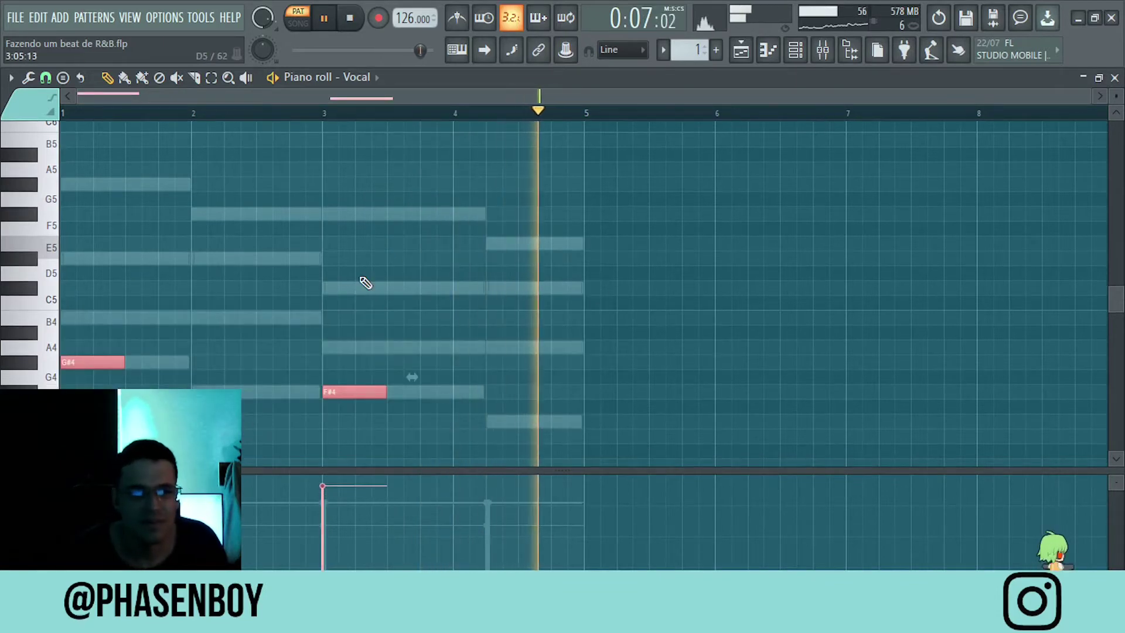
pyautogui.rightClick(471, 266)
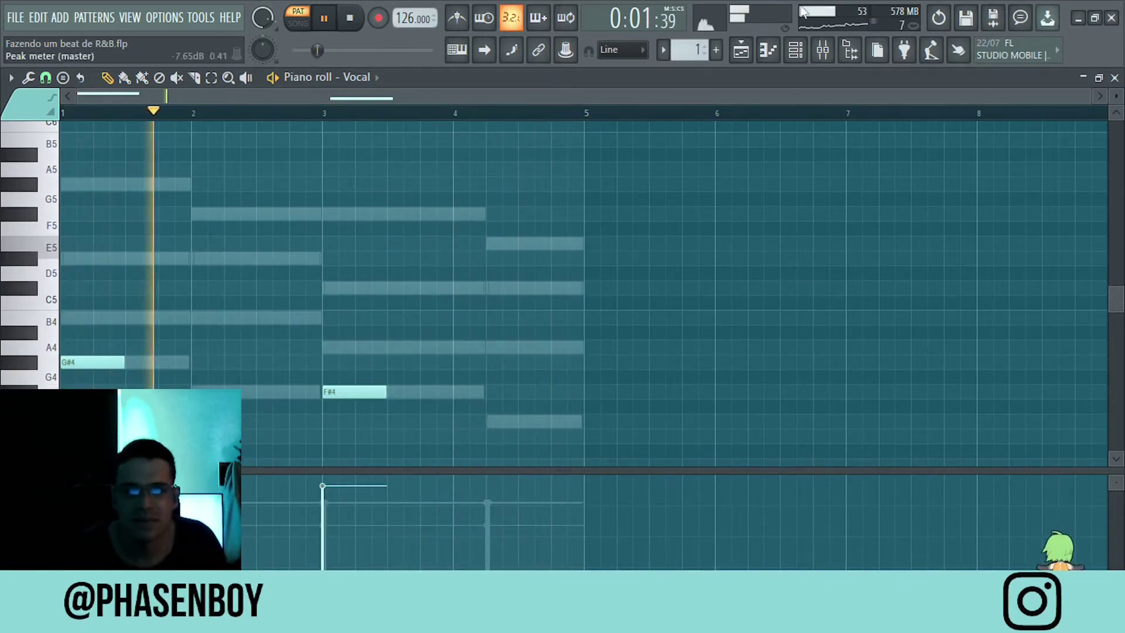
# Step: Set the Lead channel's volume to about 9% and its panning to about 38% right
pyautogui.click(795, 50)
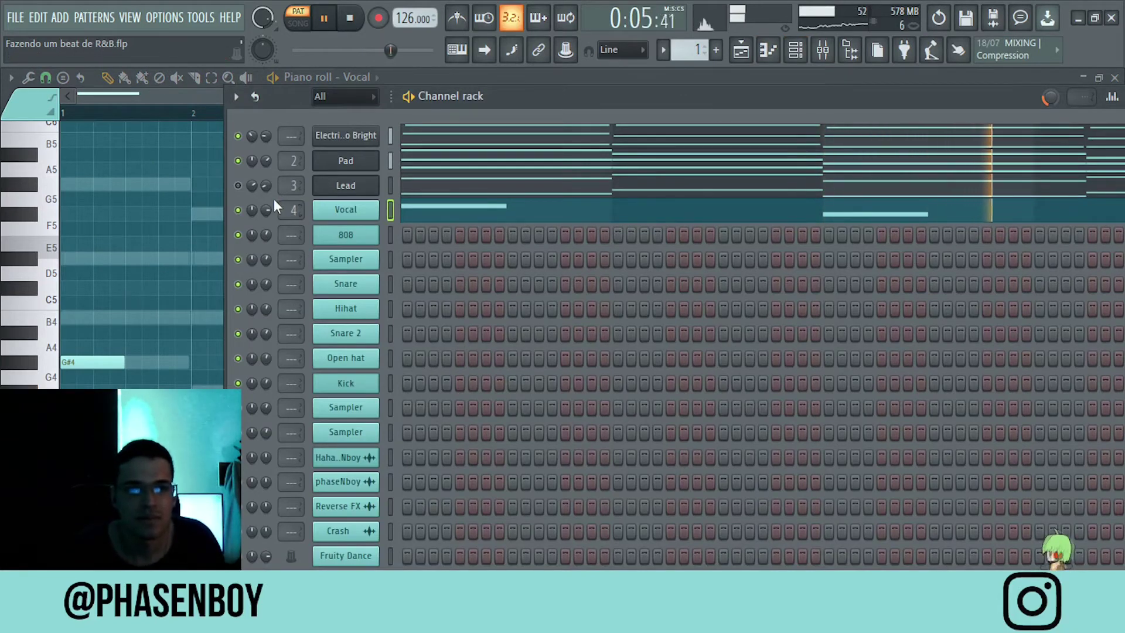
pyautogui.scroll(-3, 268, 187)
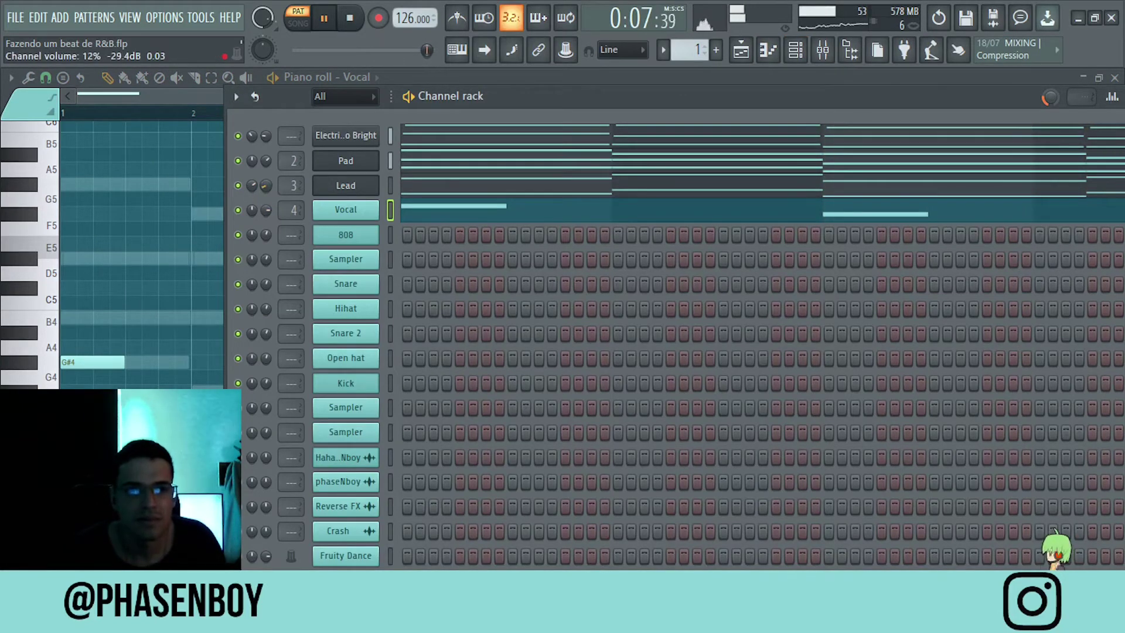
pyautogui.scroll(-1, 266, 187)
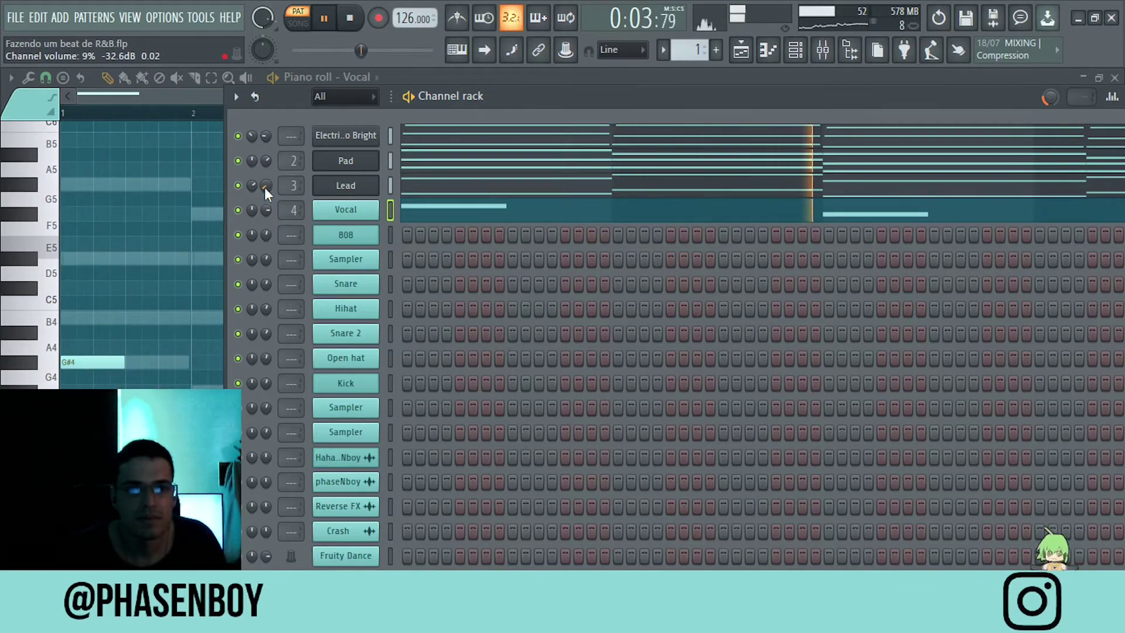
pyautogui.scroll(5, 255, 185)
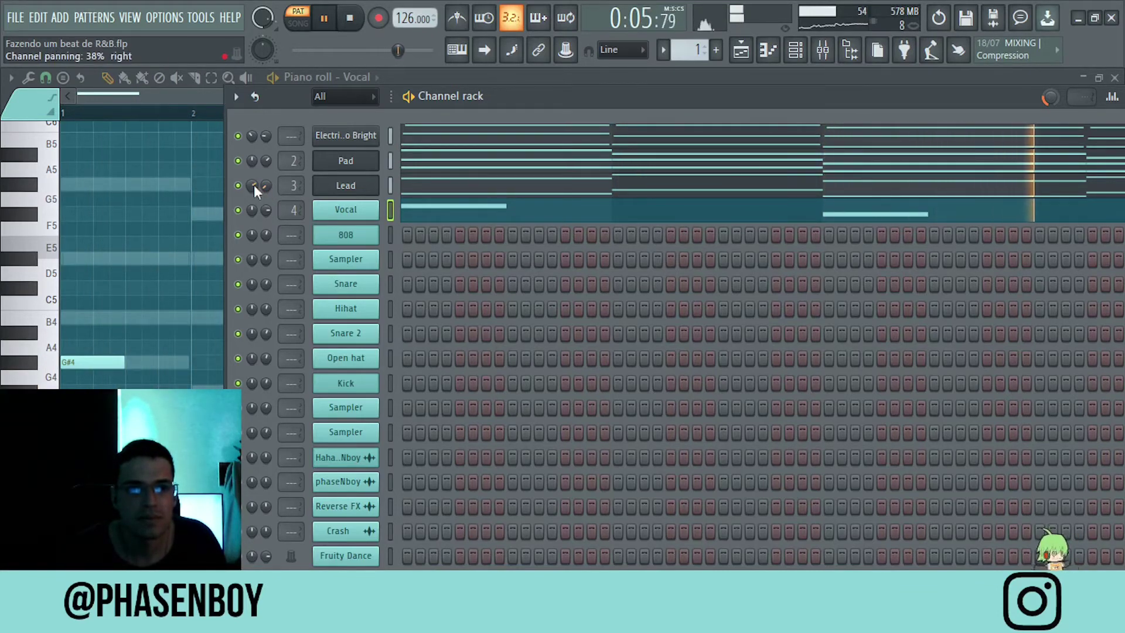
# Step: Delete the Sampler channel between 808 and Snare
pyautogui.rightClick(367, 259)
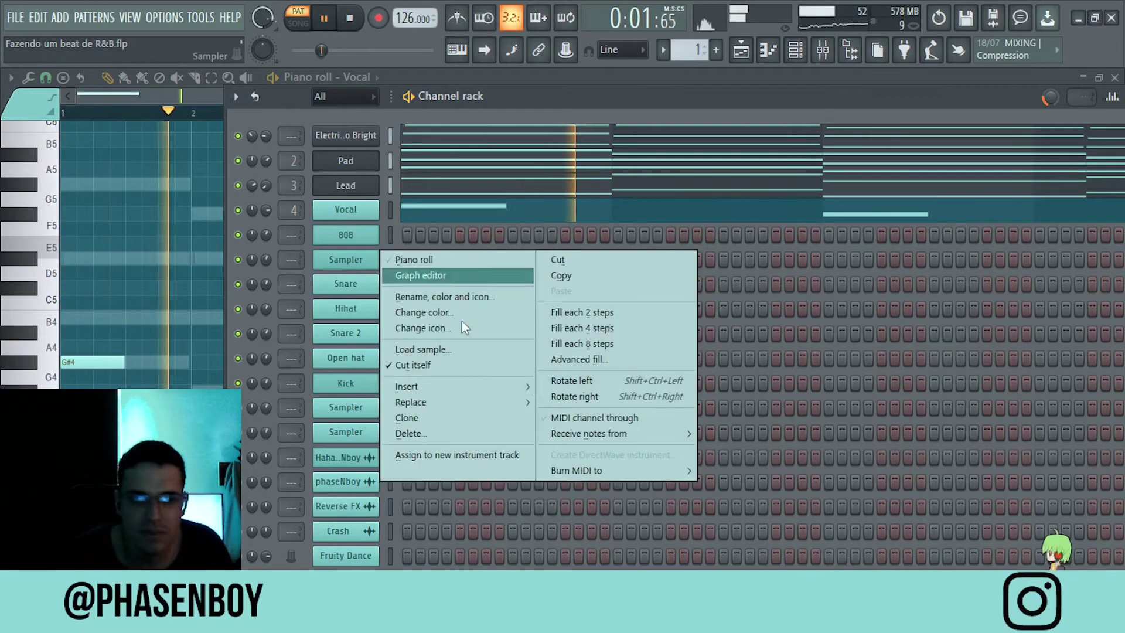
pyautogui.click(410, 434)
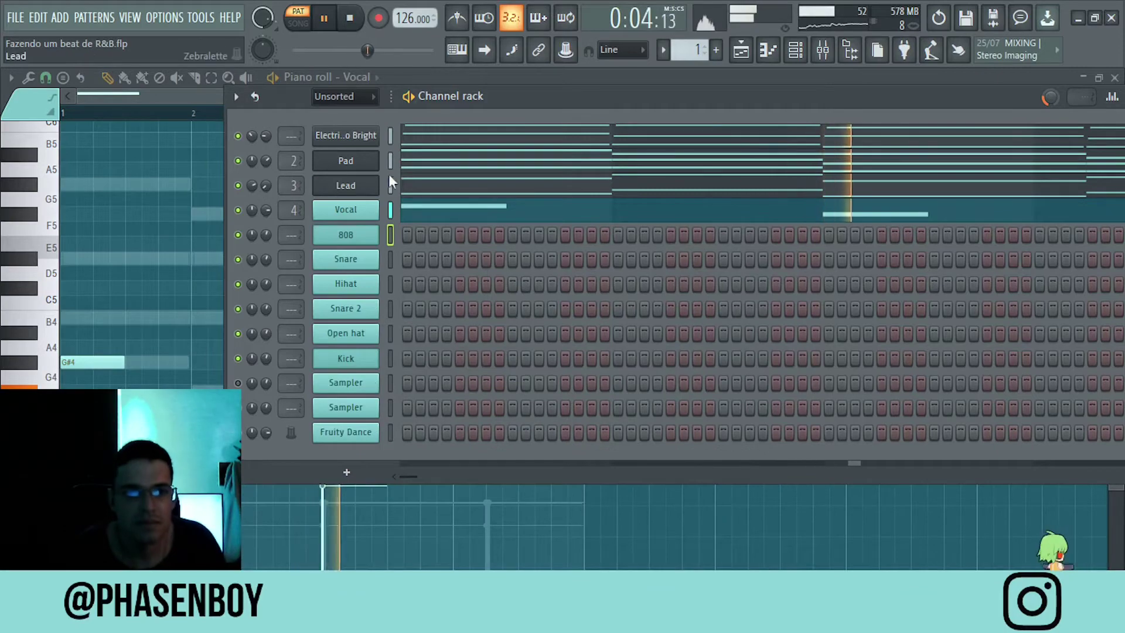
# Step: Draw short C5 notes in the Snare part at the middle of each of the four bars
pyautogui.click(389, 259)
pyautogui.click(785, 56)
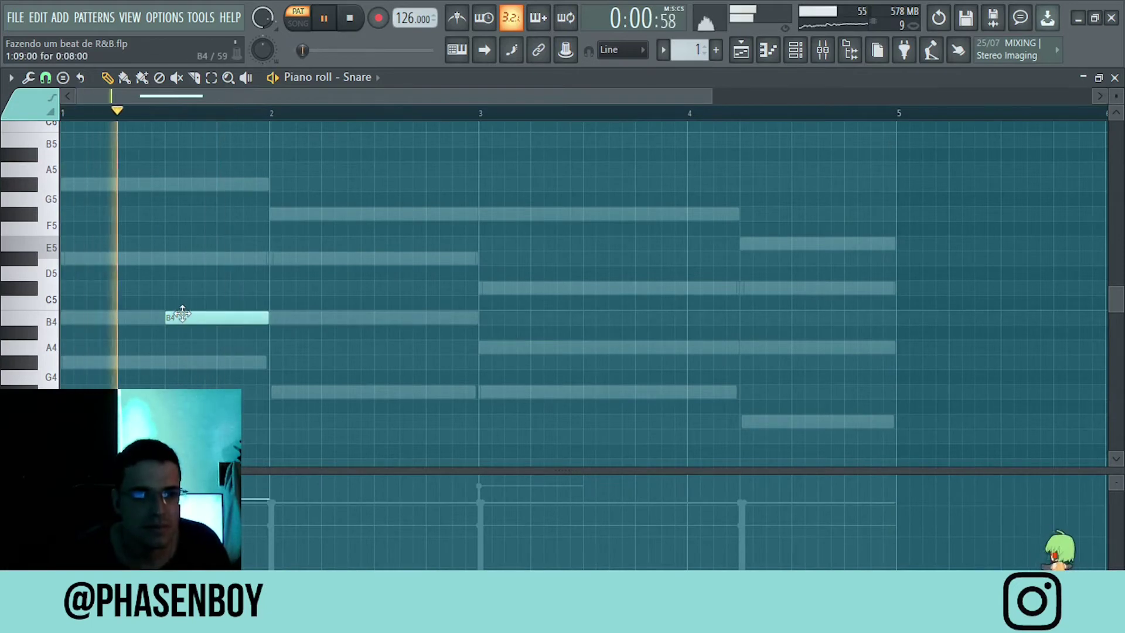
pyautogui.press('space')
pyautogui.moveTo(182, 313)
pyautogui.mouseDown()
pyautogui.moveTo(218, 300)
pyautogui.moveTo(190, 302)
pyautogui.mouseUp()
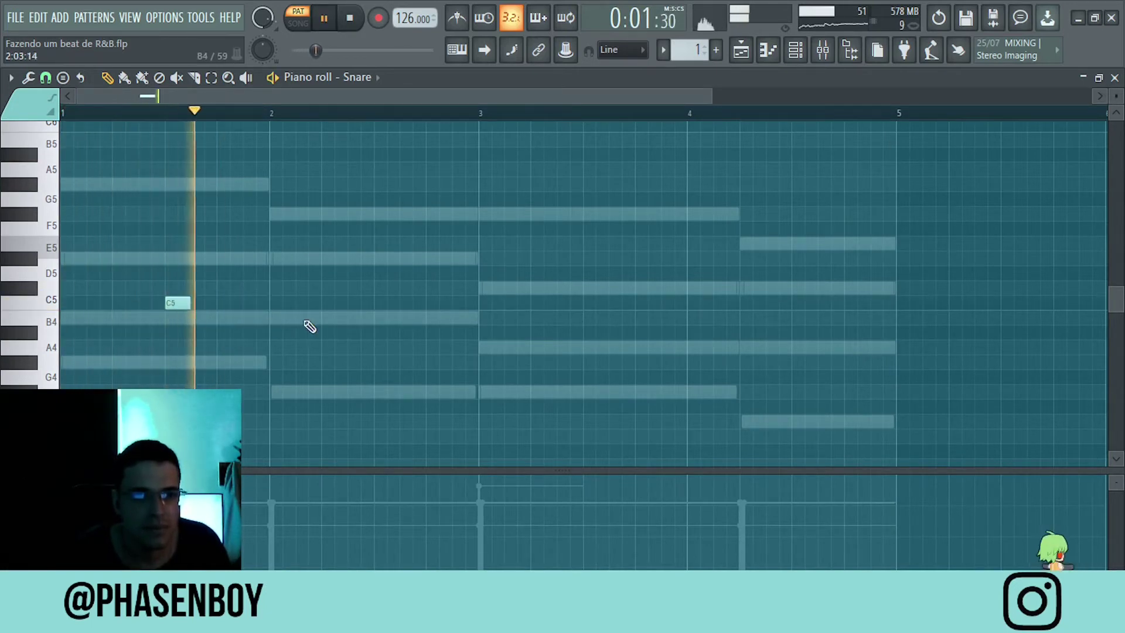
pyautogui.click(382, 304)
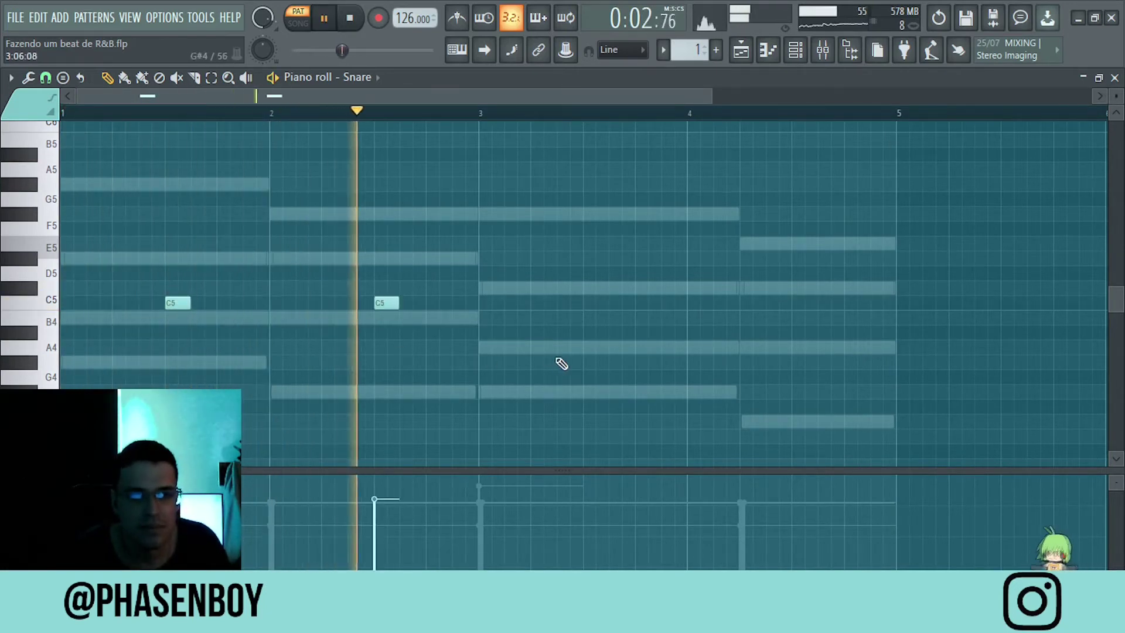
pyautogui.click(584, 303)
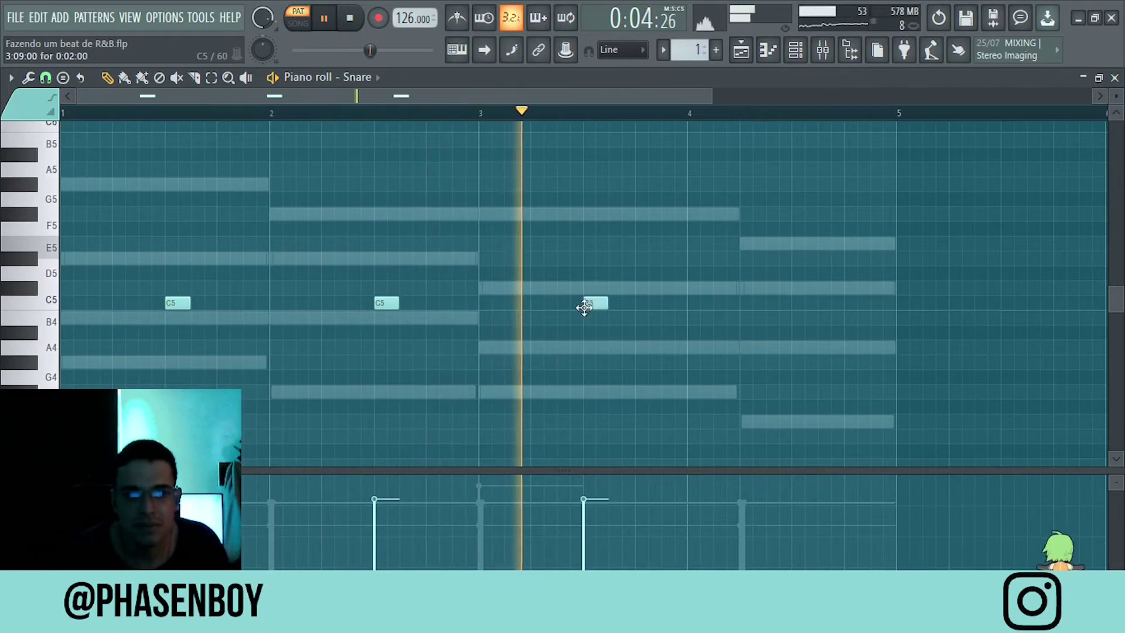
pyautogui.click(799, 304)
# Step: Layer a C5 note in the Snare 2 part at the middle of bar 2 and reduce its velocity
pyautogui.click(806, 58)
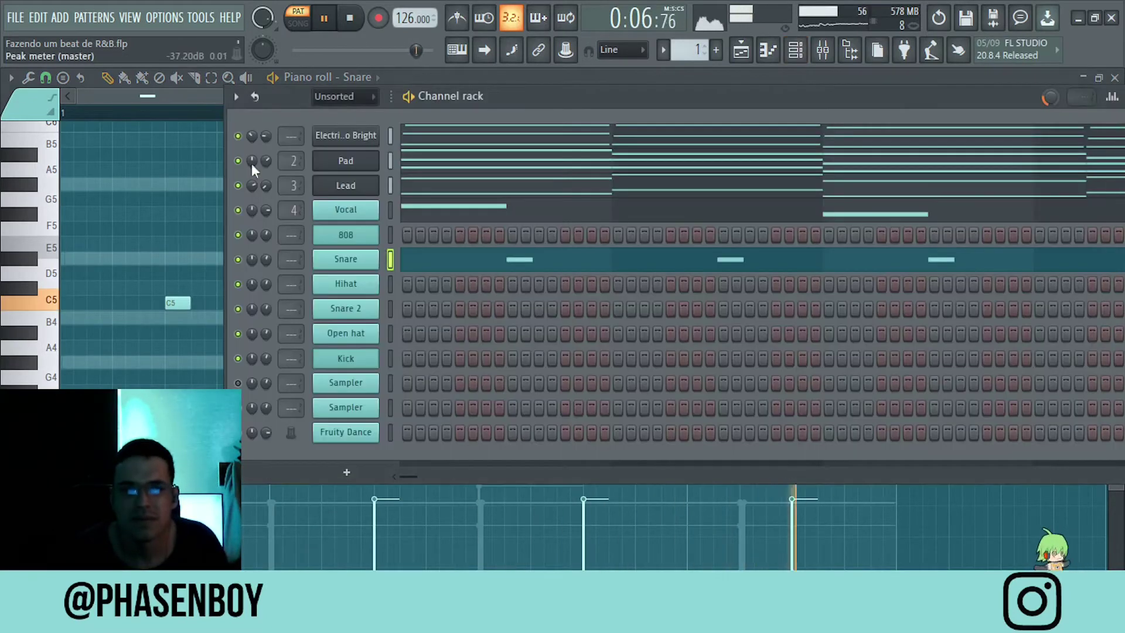
pyautogui.click(392, 310)
pyautogui.click(770, 50)
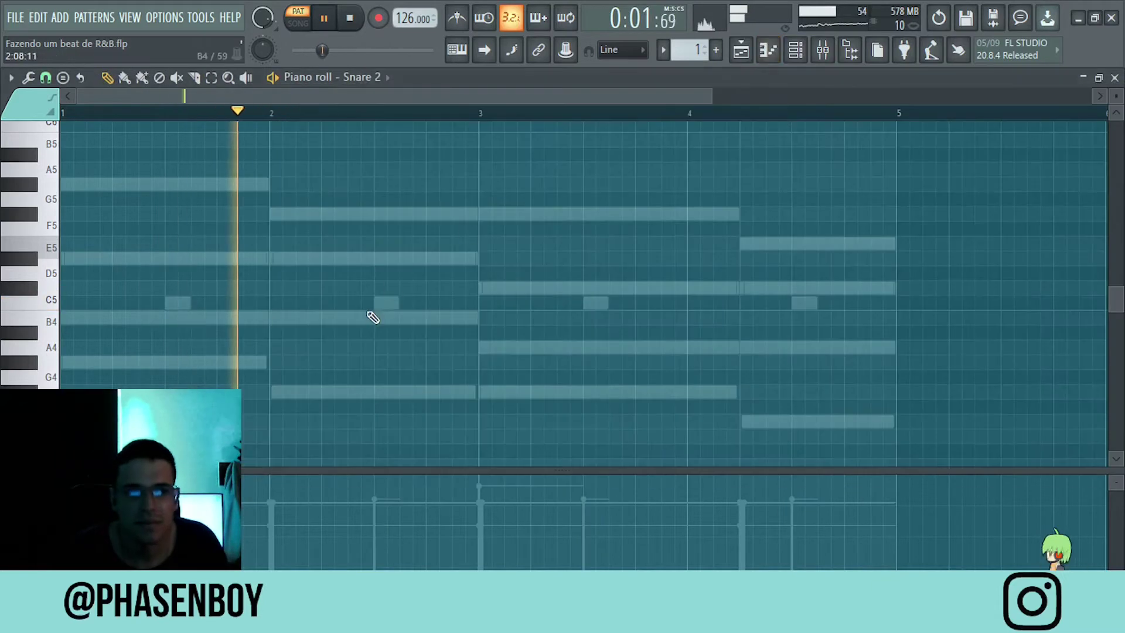
pyautogui.click(378, 305)
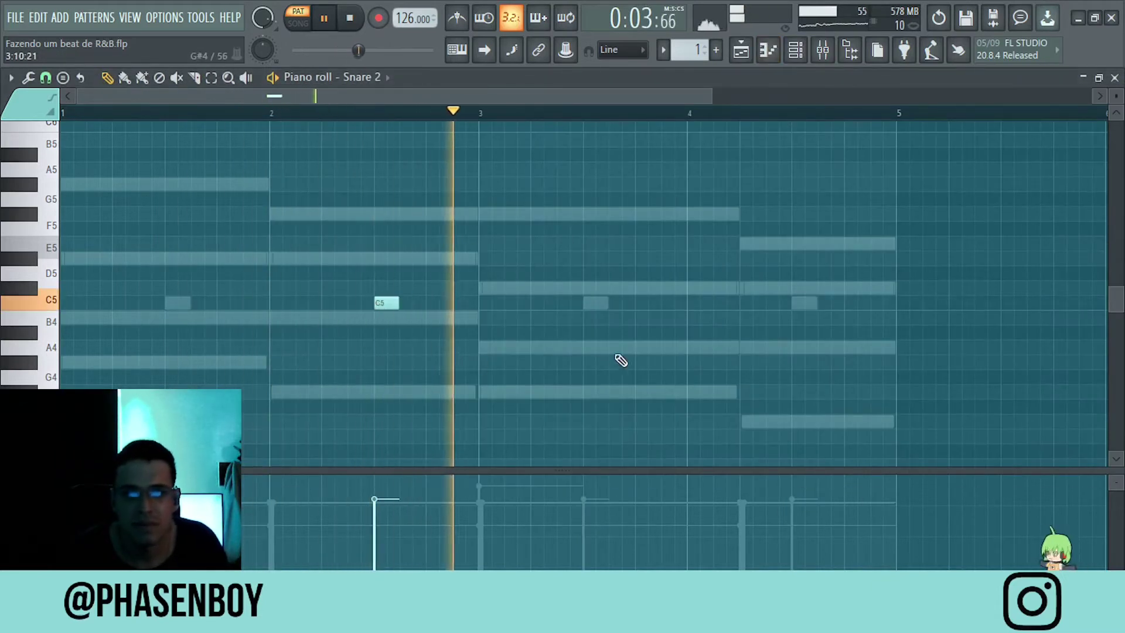
pyautogui.click(376, 544)
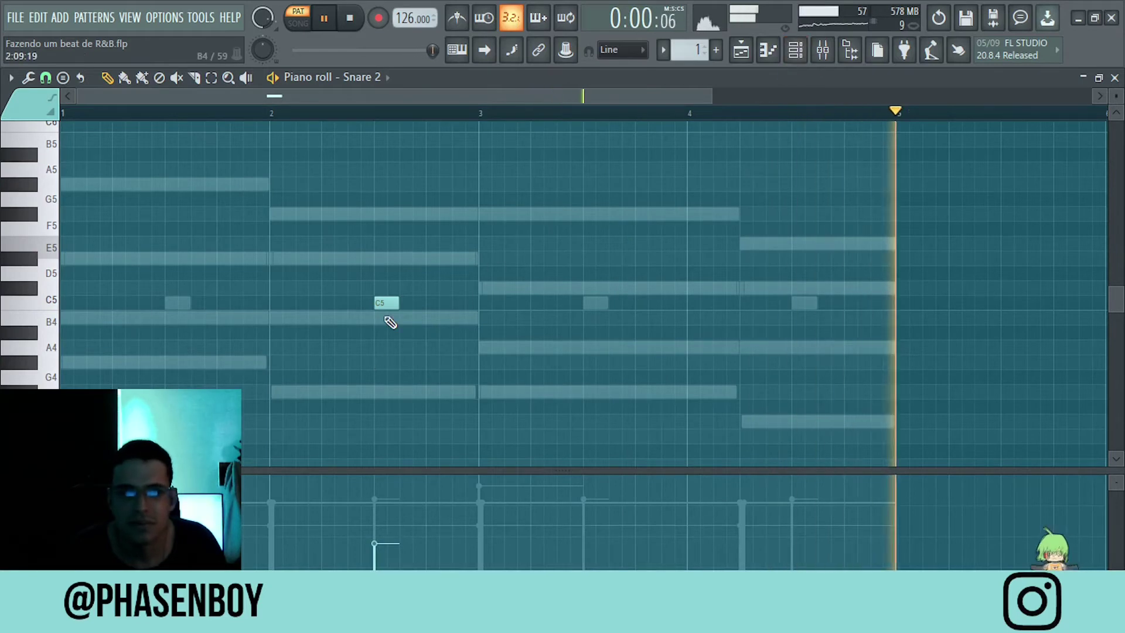
# Step: Move the Snare 2 part's C5 note from the middle of bar 2 to the middle of bar 3
pyautogui.click(445, 300)
pyautogui.moveTo(445, 300); pyautogui.dragTo(603, 300)
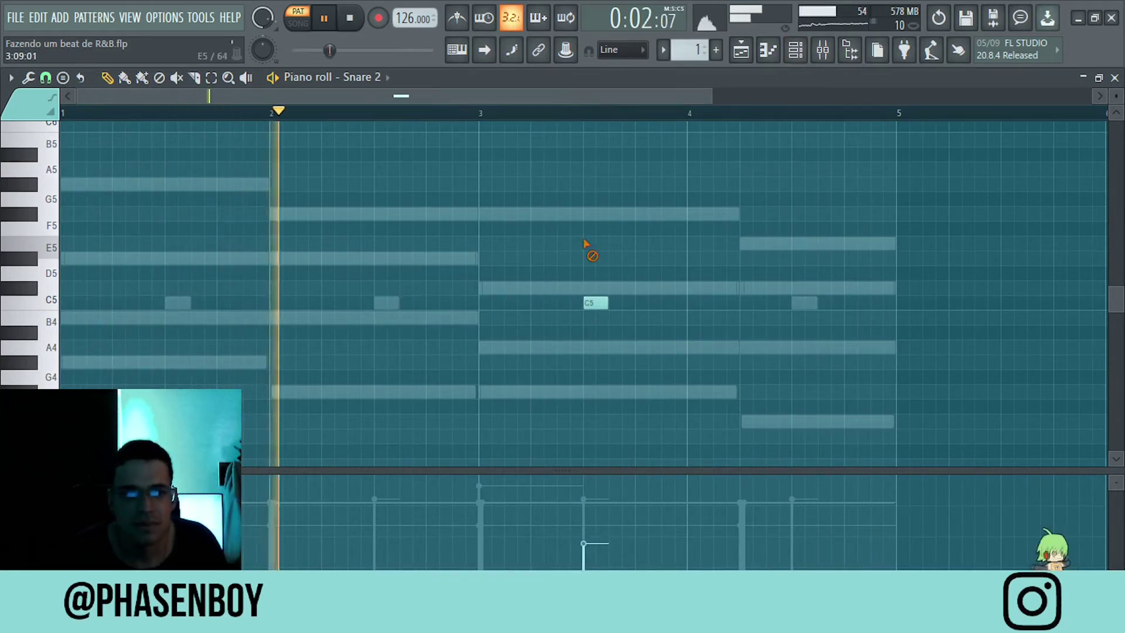
# Step: Add a quieter C5 note to the Snare part on step 3 of bar 2
pyautogui.click(741, 50)
pyautogui.press('space')
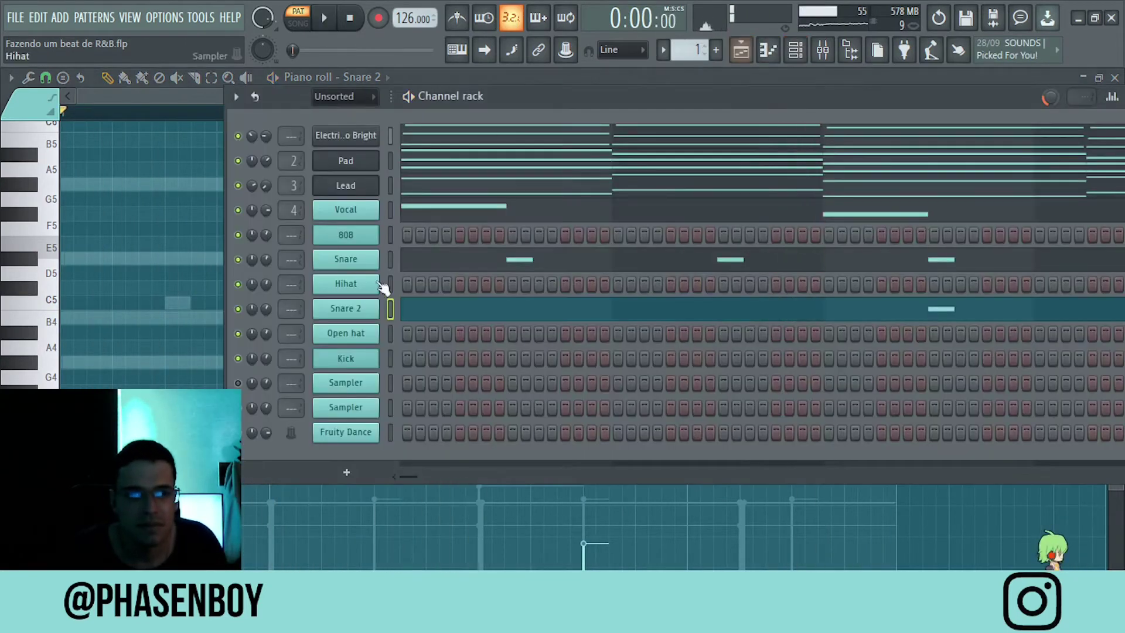
pyautogui.click(411, 263)
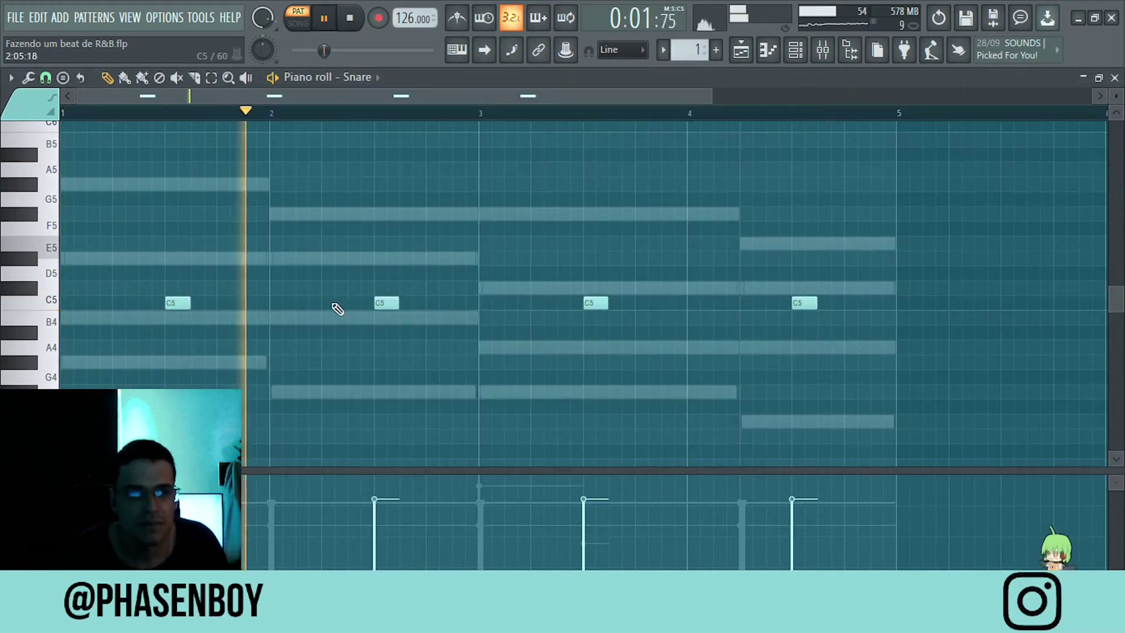
pyautogui.click(352, 306)
pyautogui.press('space')
pyautogui.press('space')
pyautogui.moveTo(357, 304); pyautogui.dragTo(304, 308)
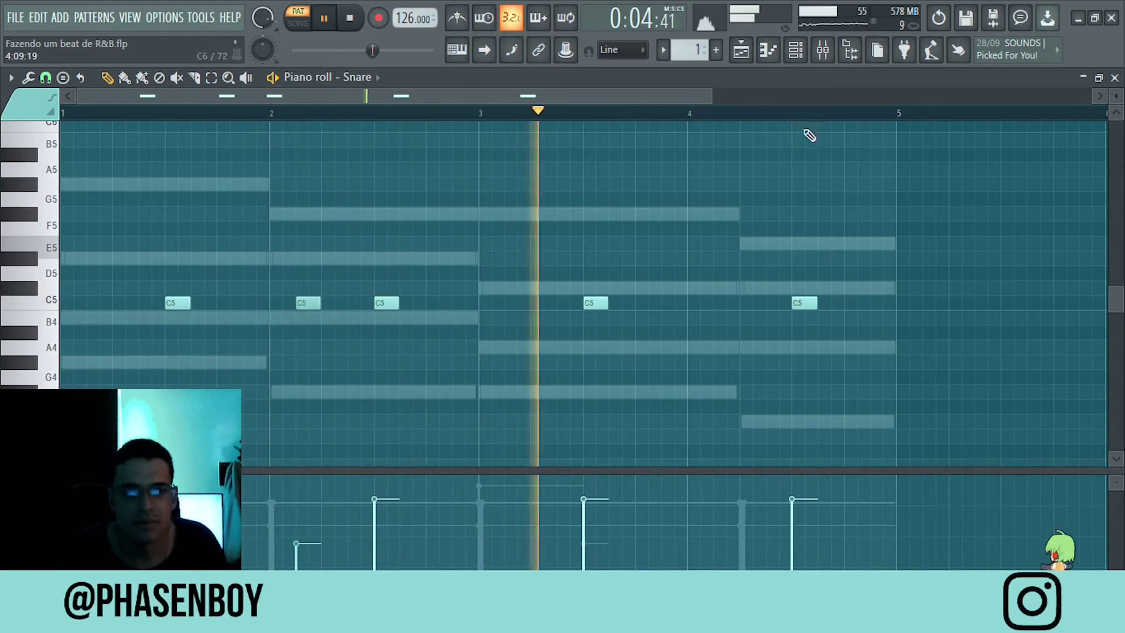
# Step: Draw a one-beat C5 note in the Open hat part and place it on beat 2 of bar 2
pyautogui.click(795, 50)
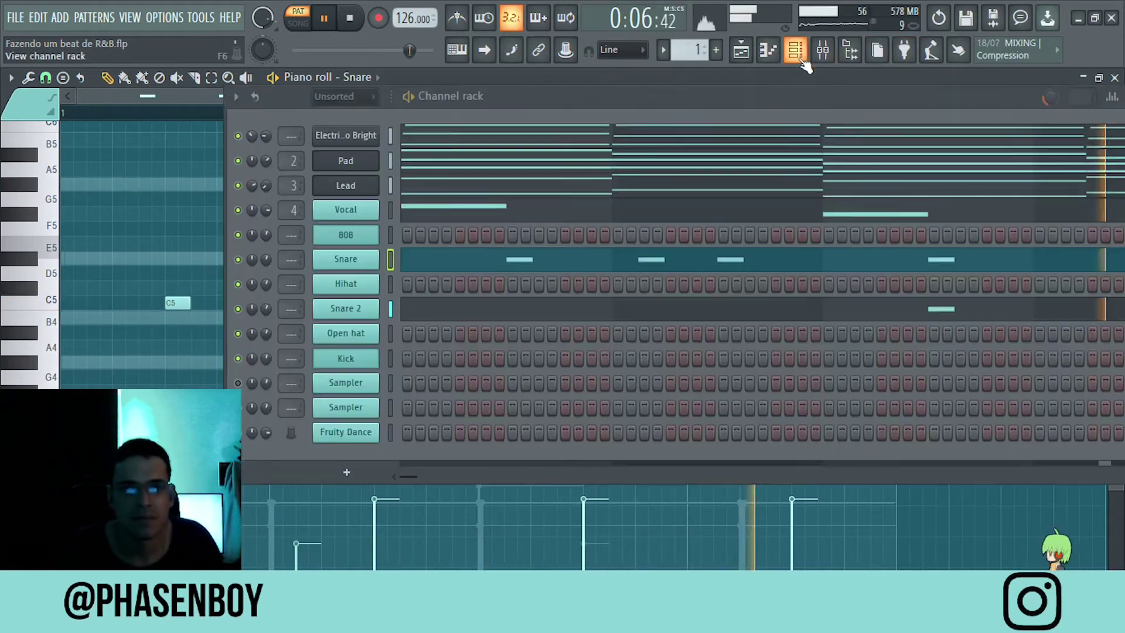
pyautogui.click(390, 336)
pyautogui.click(769, 51)
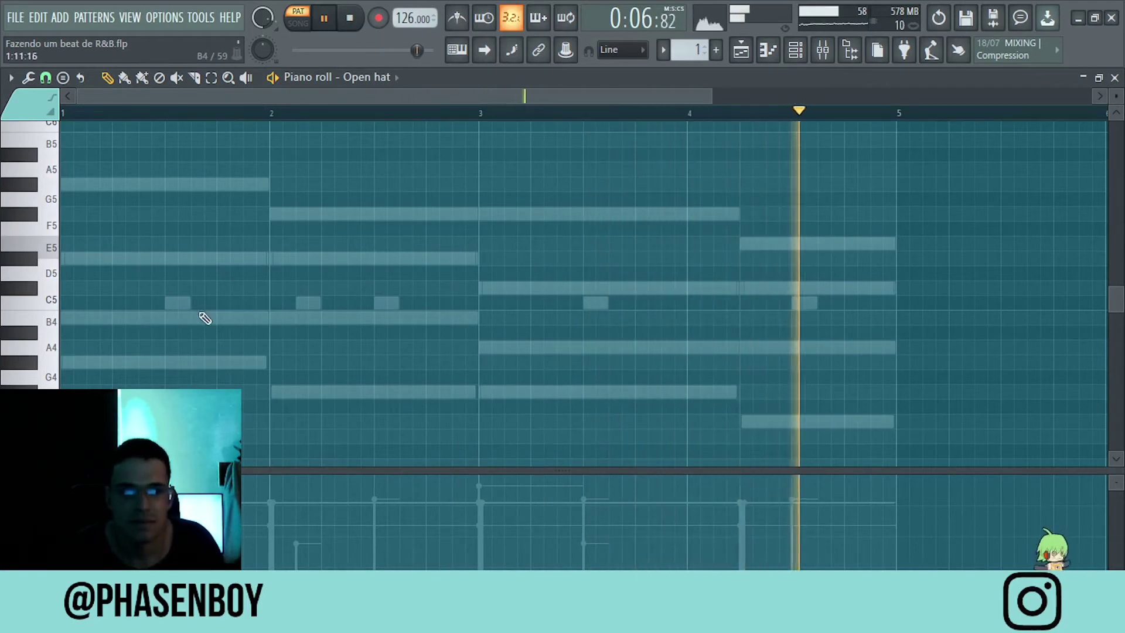
pyautogui.click(117, 302)
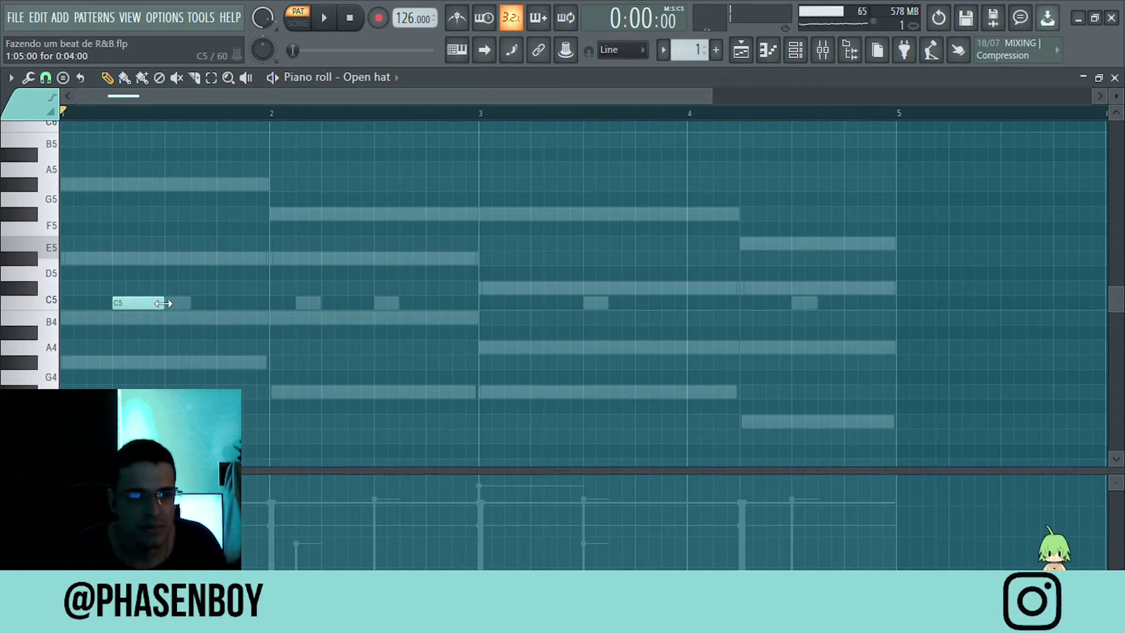
pyautogui.moveTo(113, 306); pyautogui.dragTo(323, 306)
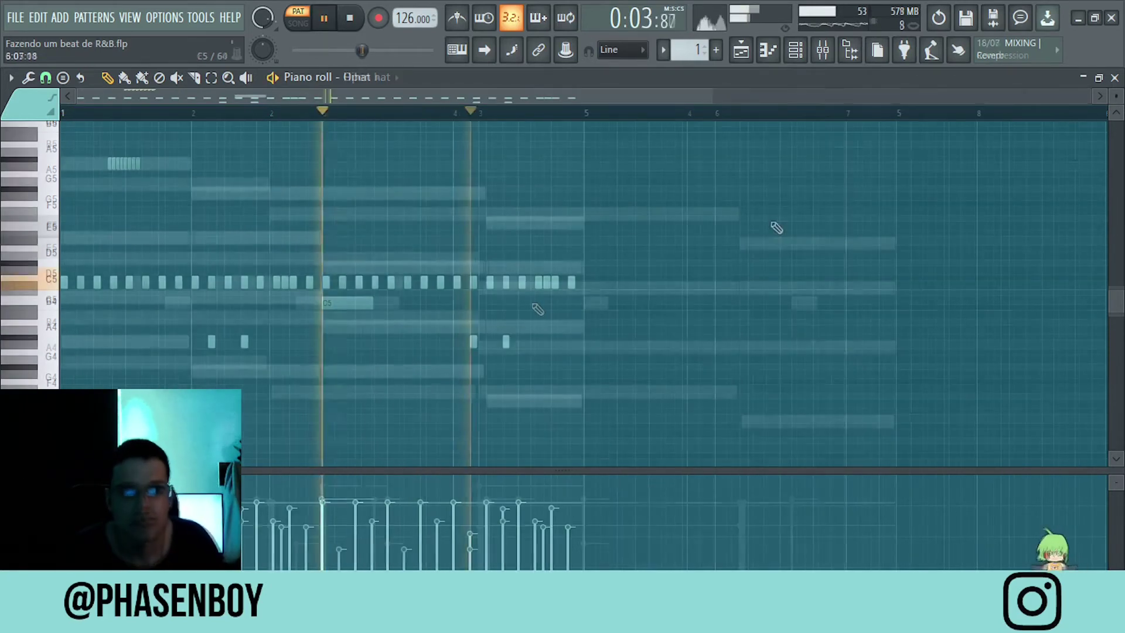
# Step: Select the Hihat part's C5 and lower notes across all four bars and reduce their velocities slightly
pyautogui.moveTo(902, 221); pyautogui.dragTo(60, 395)
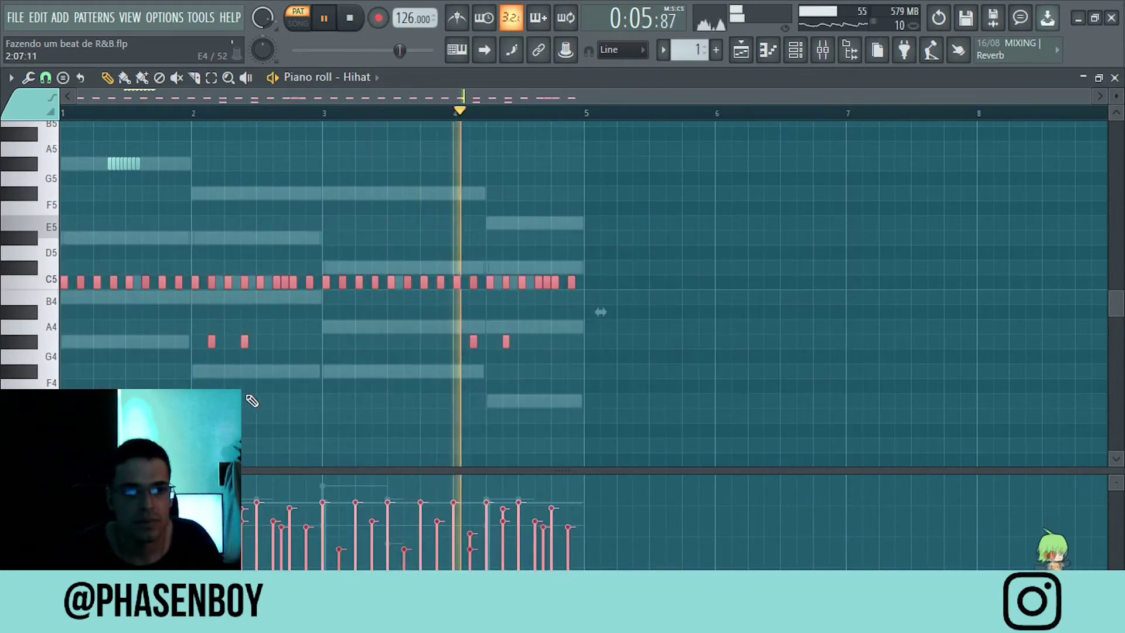
pyautogui.scroll(-2, 247, 390)
pyautogui.keyDown('ctrl'); pyautogui.click(397, 402); pyautogui.keyUp('ctrl')
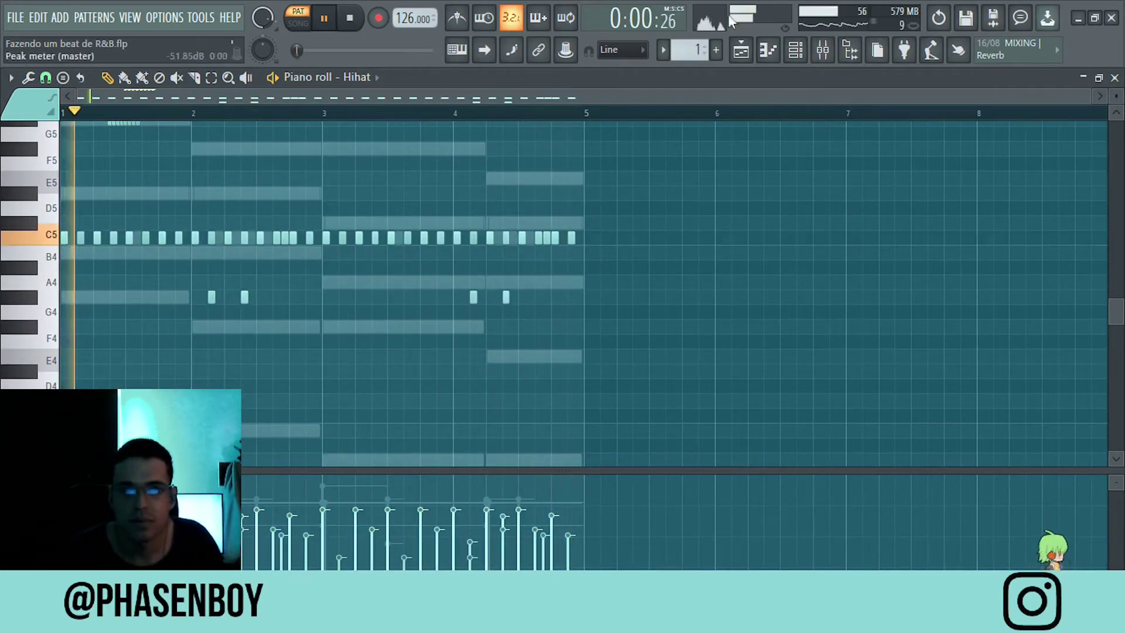
# Step: Look through the Hihat channel's sampler settings and set its channel volume to about 45%
pyautogui.click(797, 50)
pyautogui.click(386, 287)
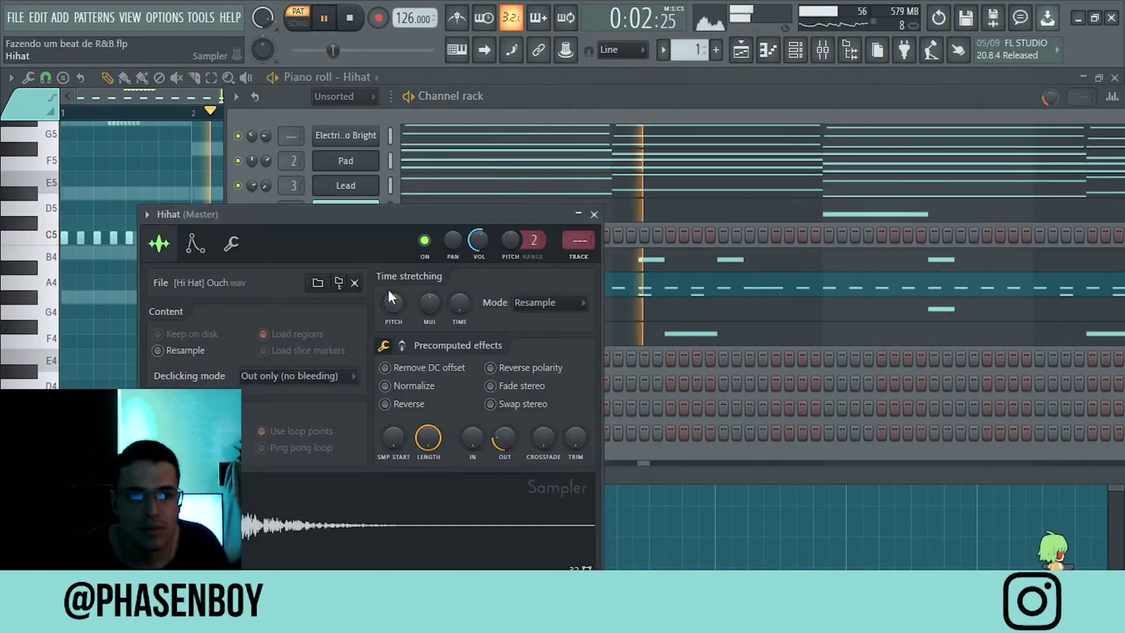
pyautogui.click(195, 243)
pyautogui.click(159, 243)
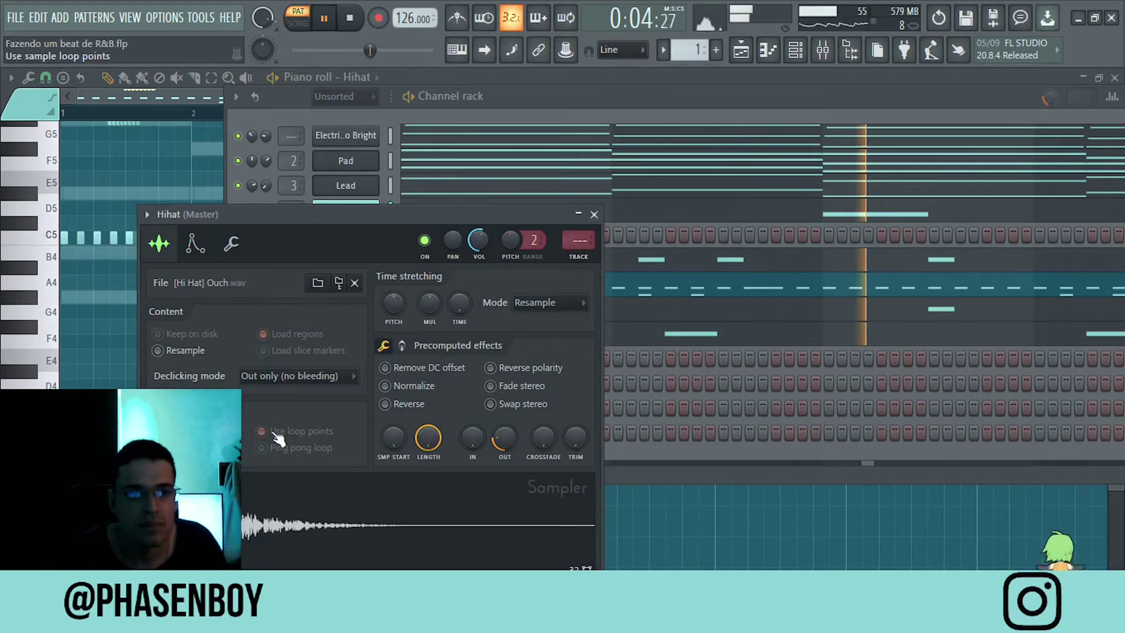
pyautogui.click(231, 245)
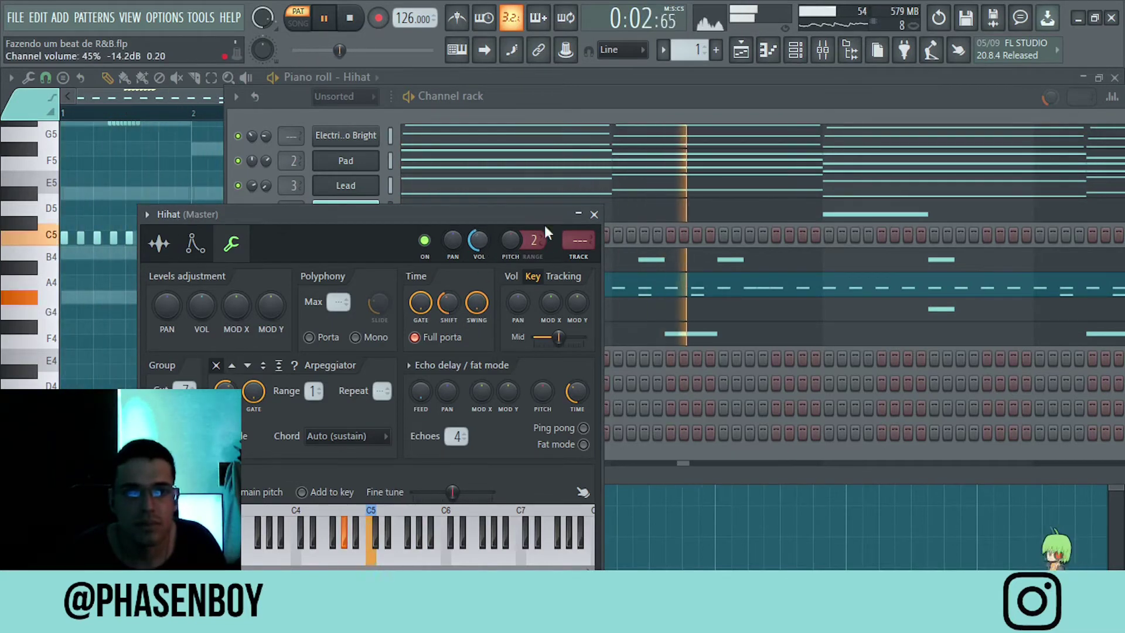
pyautogui.click(594, 214)
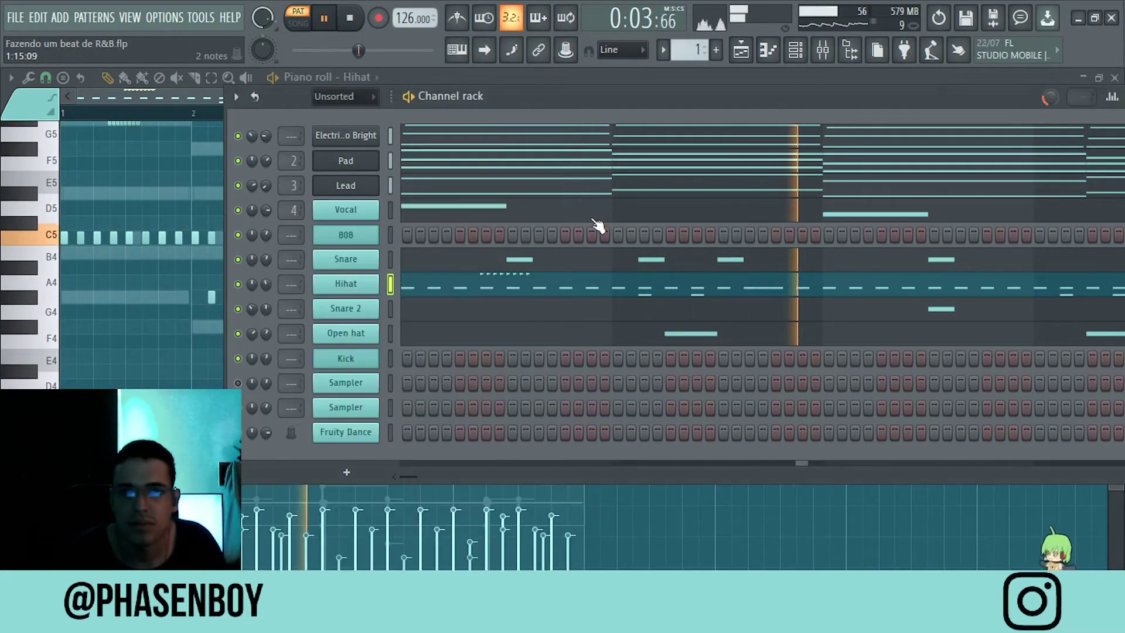
# Step: Place short C5 notes in the Kick part at the start of bar 1 and on step 15 of bar 1
pyautogui.click(391, 359)
pyautogui.click(772, 52)
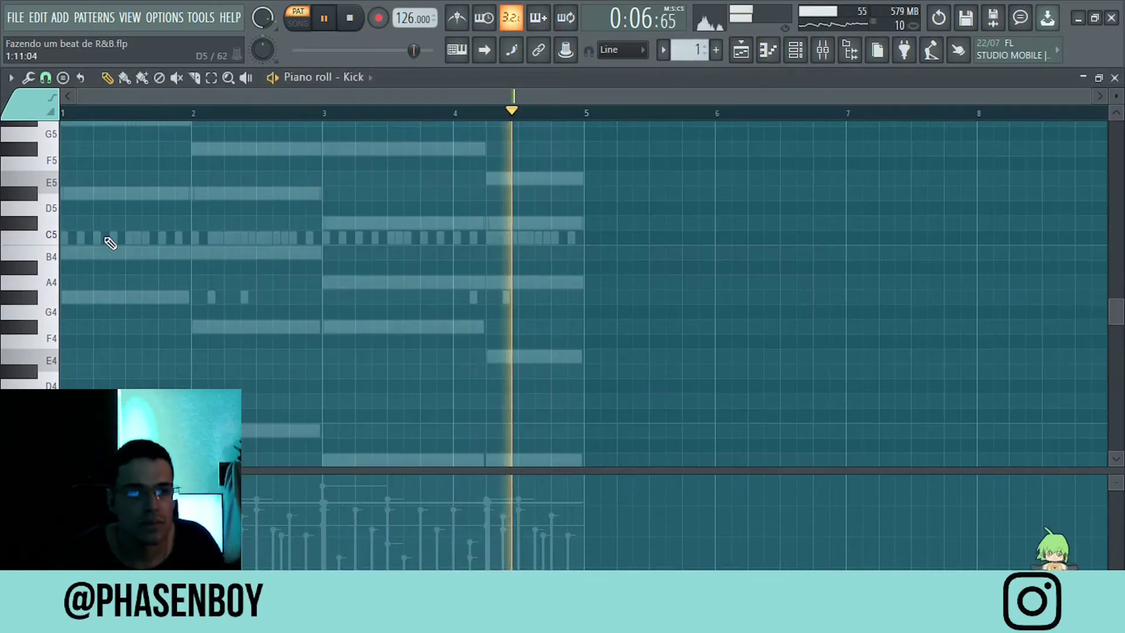
pyautogui.scroll(2, 111, 242)
pyautogui.press('space')
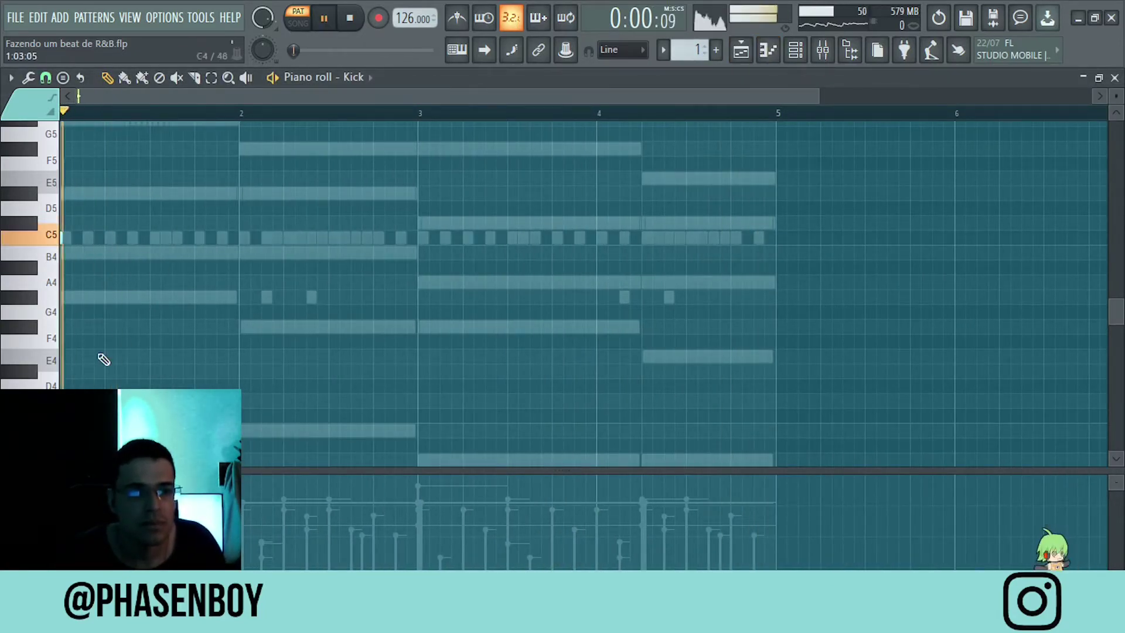
pyautogui.scroll(4, 77, 254)
pyautogui.click(543, 239)
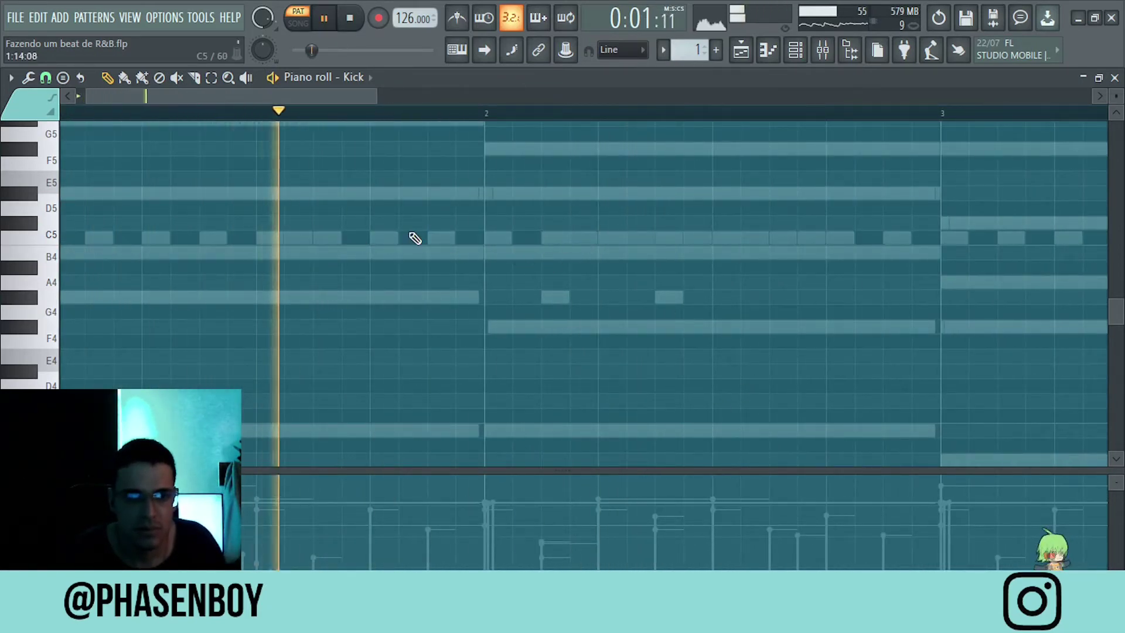
pyautogui.click(429, 239)
# Step: Place Kick C5 notes on step 15 of bar 2 and at the start of bar 3, deleting the extra earlier note in bar 2
pyautogui.scroll(-1, 644, 294)
pyautogui.scroll(-1, 744, 294)
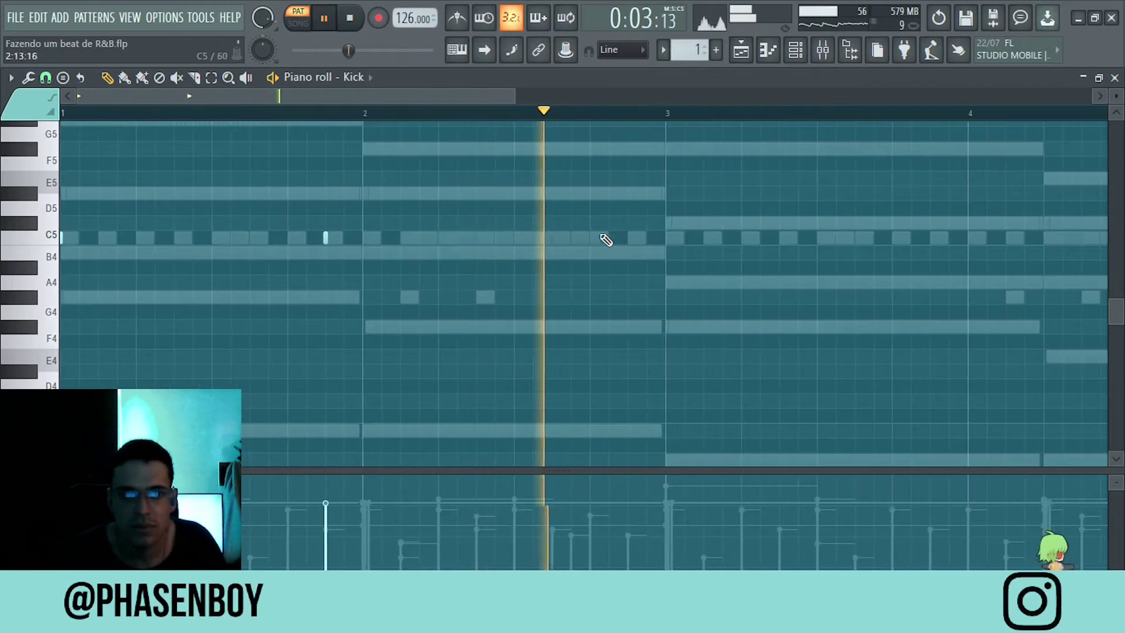
pyautogui.click(609, 238)
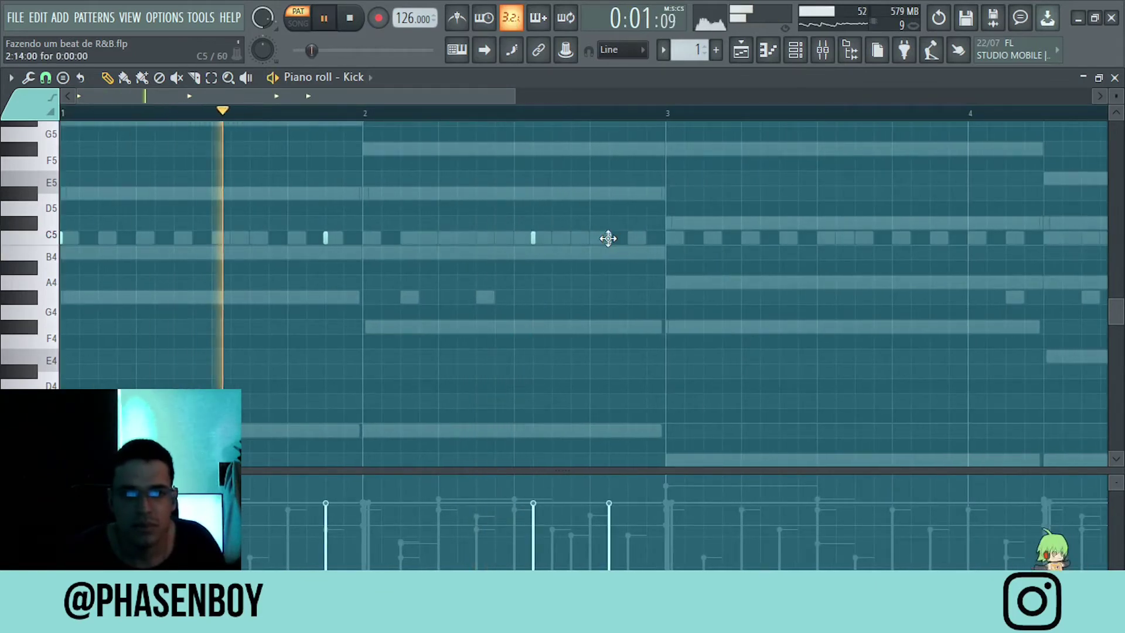
pyautogui.moveTo(609, 239); pyautogui.dragTo(598, 239)
pyautogui.rightClick(534, 238)
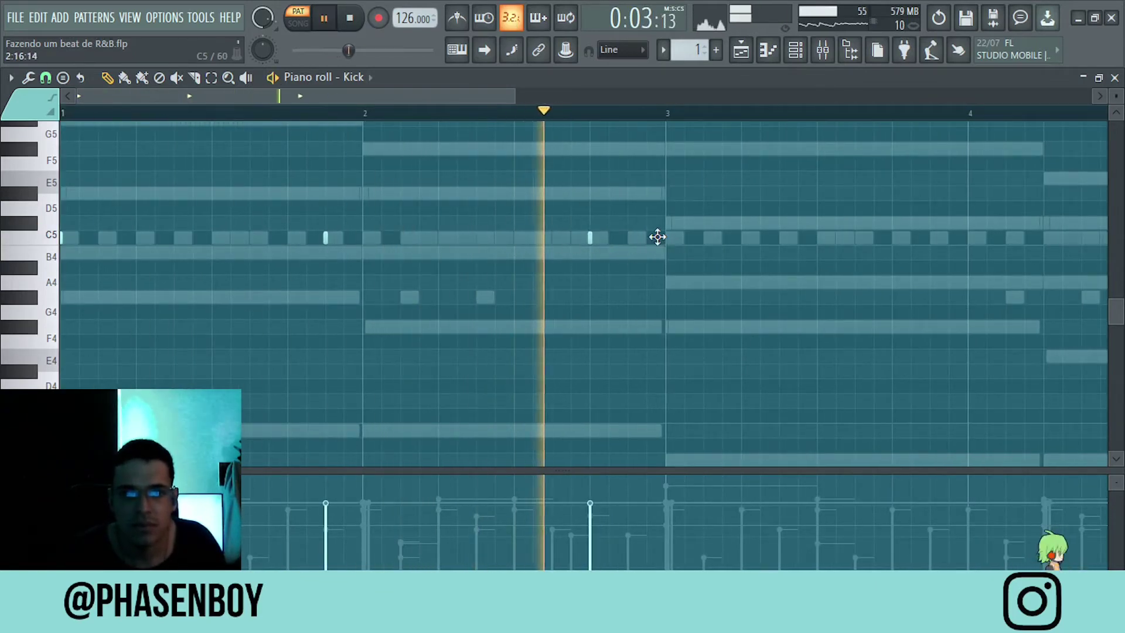
pyautogui.click(666, 237)
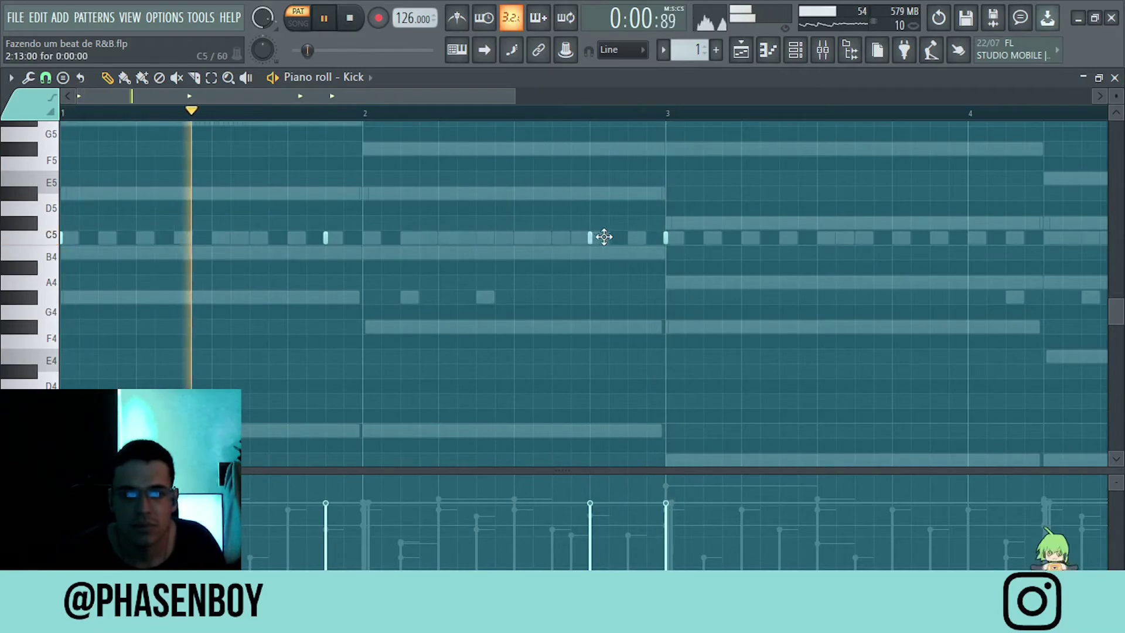
pyautogui.moveTo(605, 237); pyautogui.dragTo(625, 236)
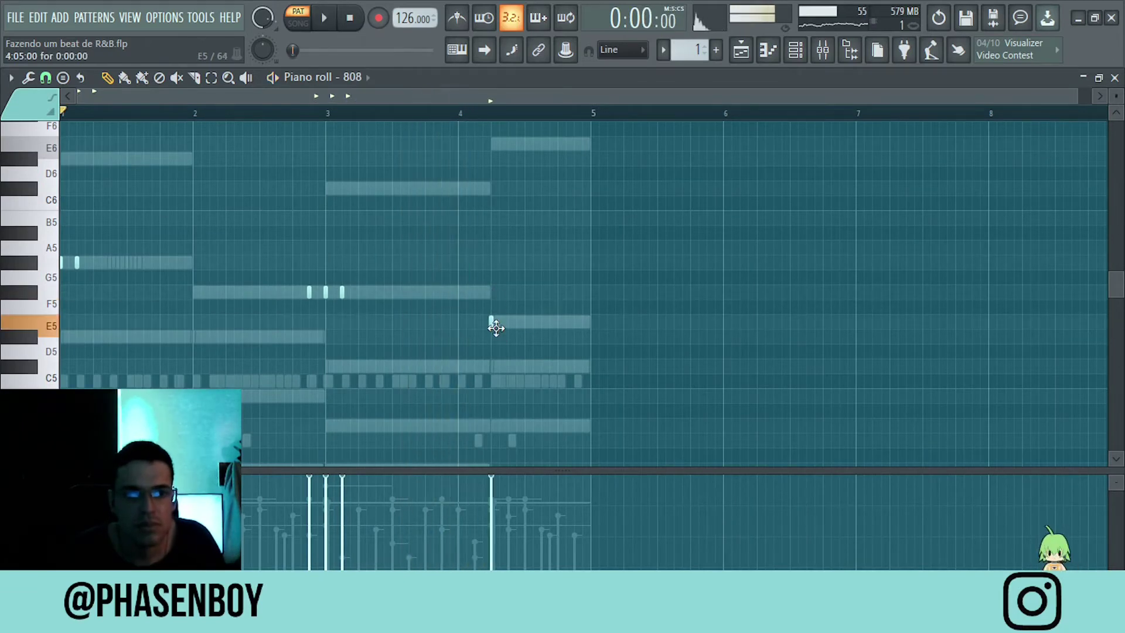
# Step: Lengthen the 808 part's G#5, F#5 and E5 notes so each sustains to the next and E5 reaches the end of bar 4
pyautogui.press('space')
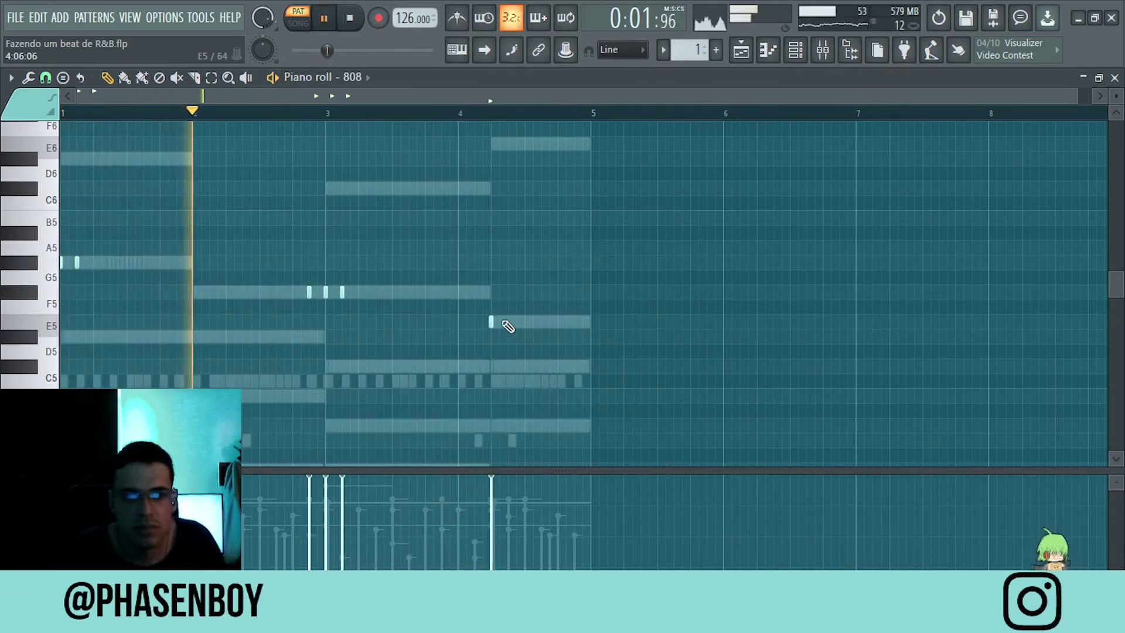
pyautogui.moveTo(496, 321); pyautogui.dragTo(545, 321)
pyautogui.moveTo(565, 325); pyautogui.dragTo(590, 326)
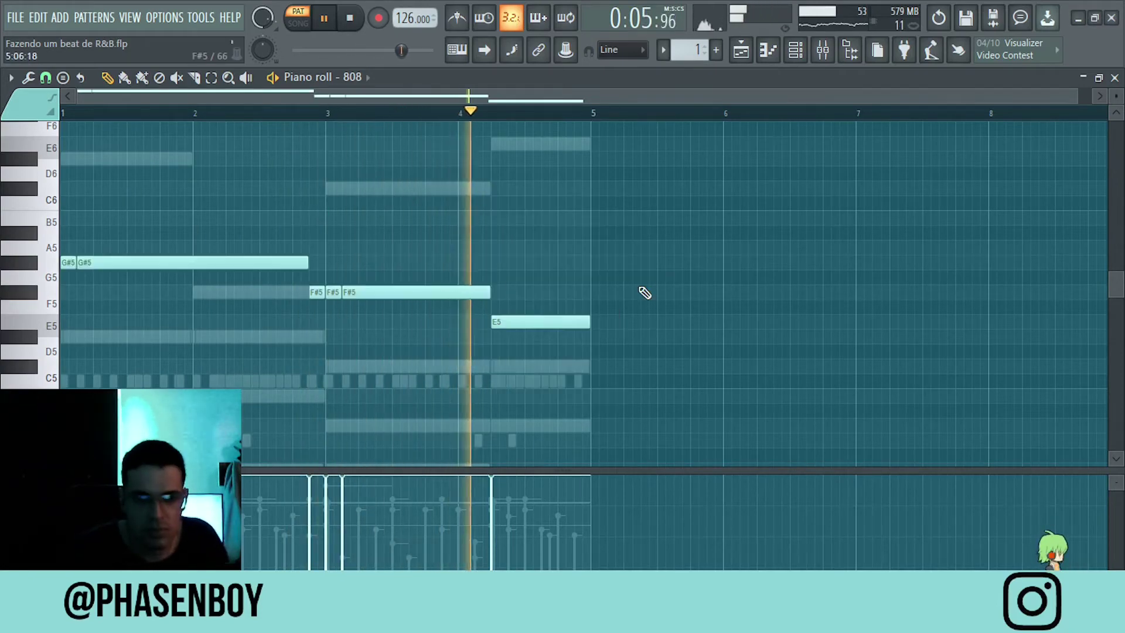
pyautogui.scroll(-4, 676, 233)
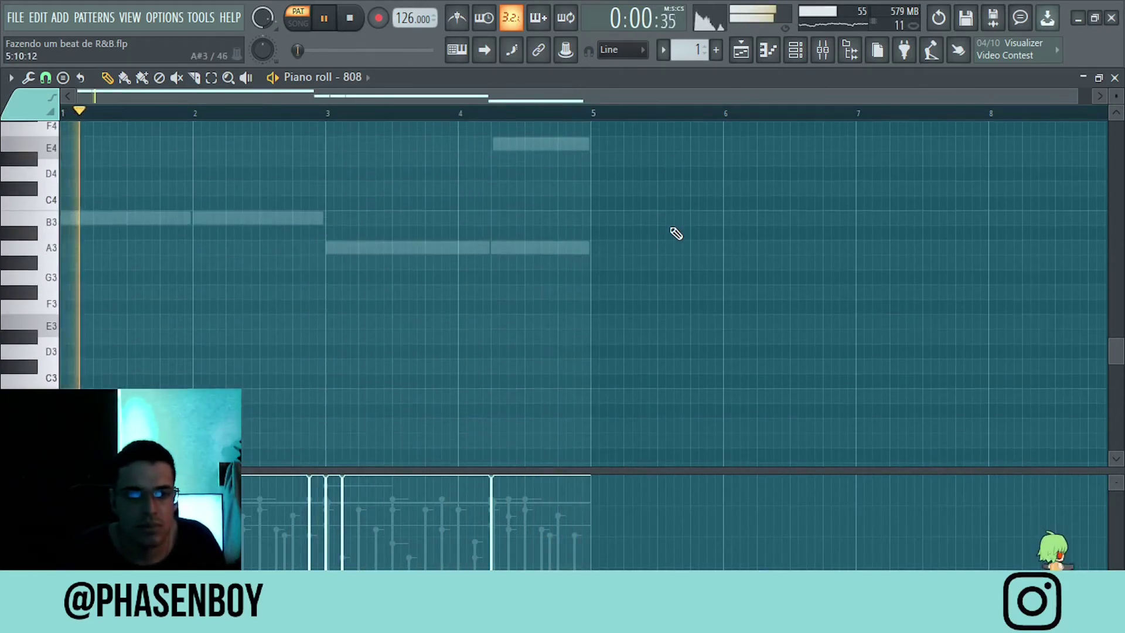
pyautogui.scroll(5, 685, 226)
# Step: Adjust the channel volumes of the 808 and the Kick
pyautogui.click(795, 50)
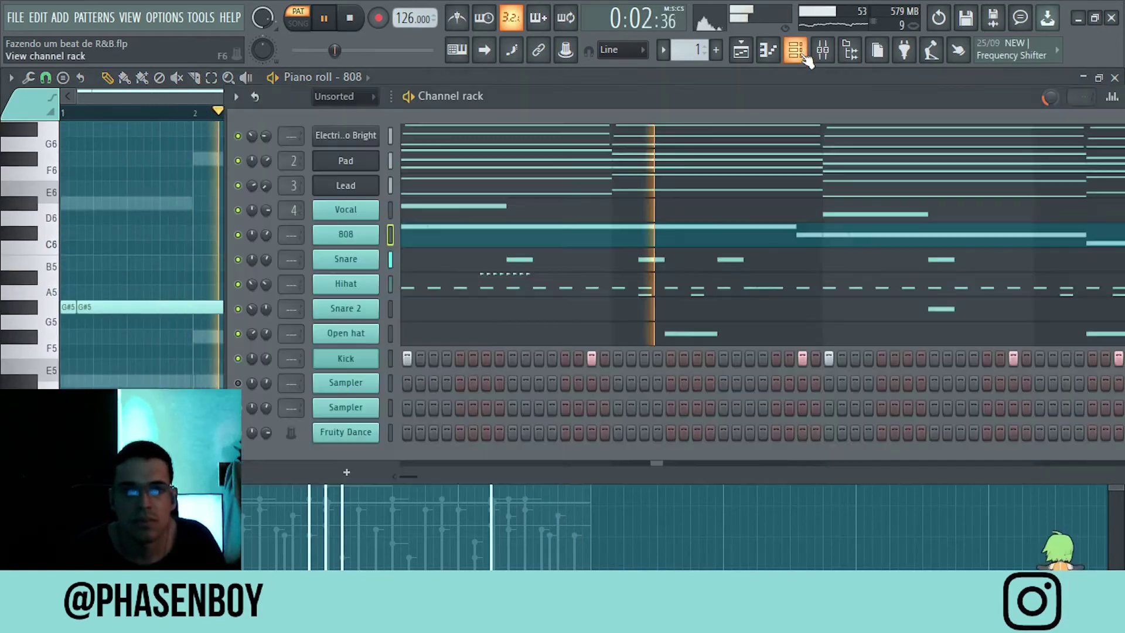
pyautogui.moveTo(266, 235); pyautogui.dragTo(266, 233)
pyautogui.moveTo(266, 358); pyautogui.dragTo(266, 364)
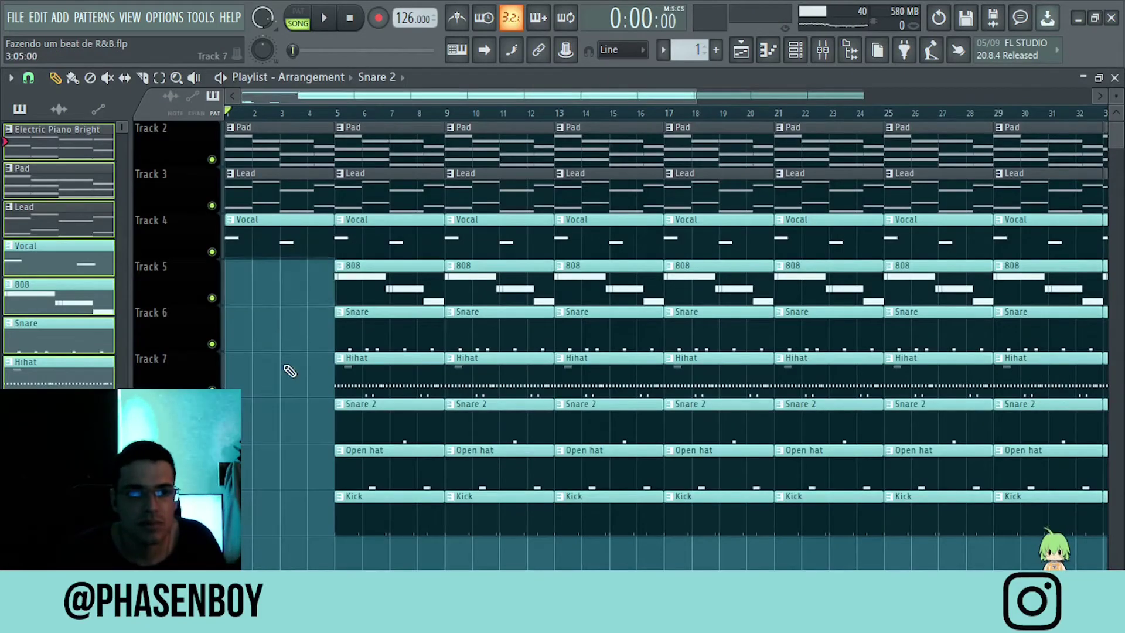
# Step: Clear the Pad, Lead and Vocal clips from the arrangement's first four bars, leaving only Electric Piano Bright, and play it from the start
pyautogui.scroll(3, 289, 372)
pyautogui.click(298, 20)
pyautogui.click(820, 52)
pyautogui.click(795, 54)
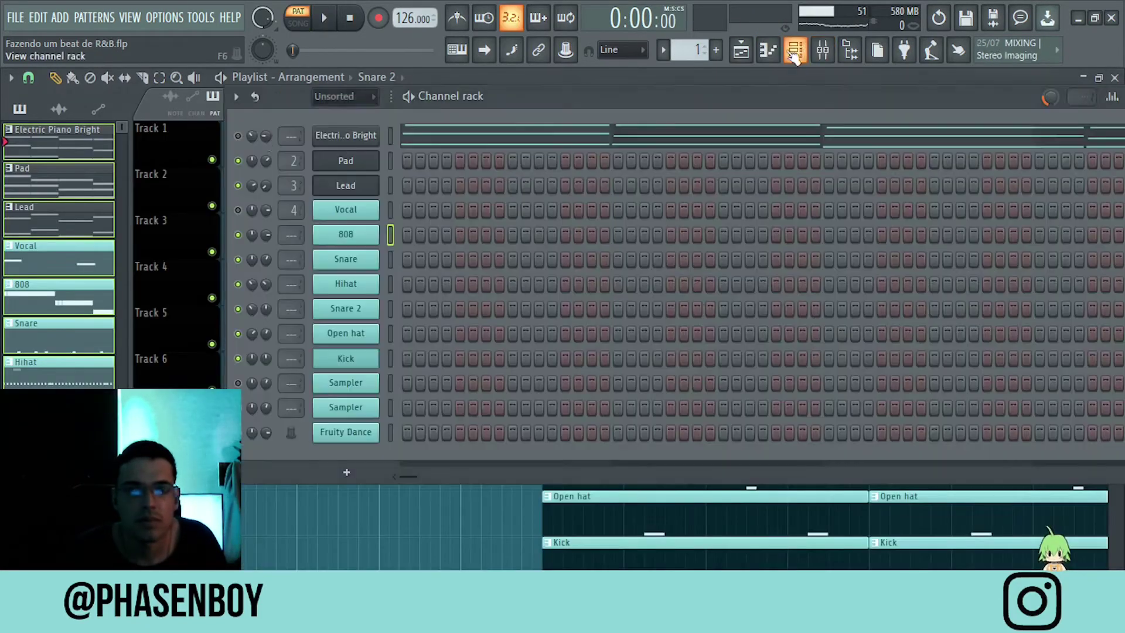
pyautogui.press('space')
pyautogui.rightClick(346, 516)
pyautogui.click(298, 20)
pyautogui.click(324, 14)
pyautogui.scroll(-2, 264, 115)
pyautogui.click(226, 114)
pyautogui.scroll(4, 306, 234)
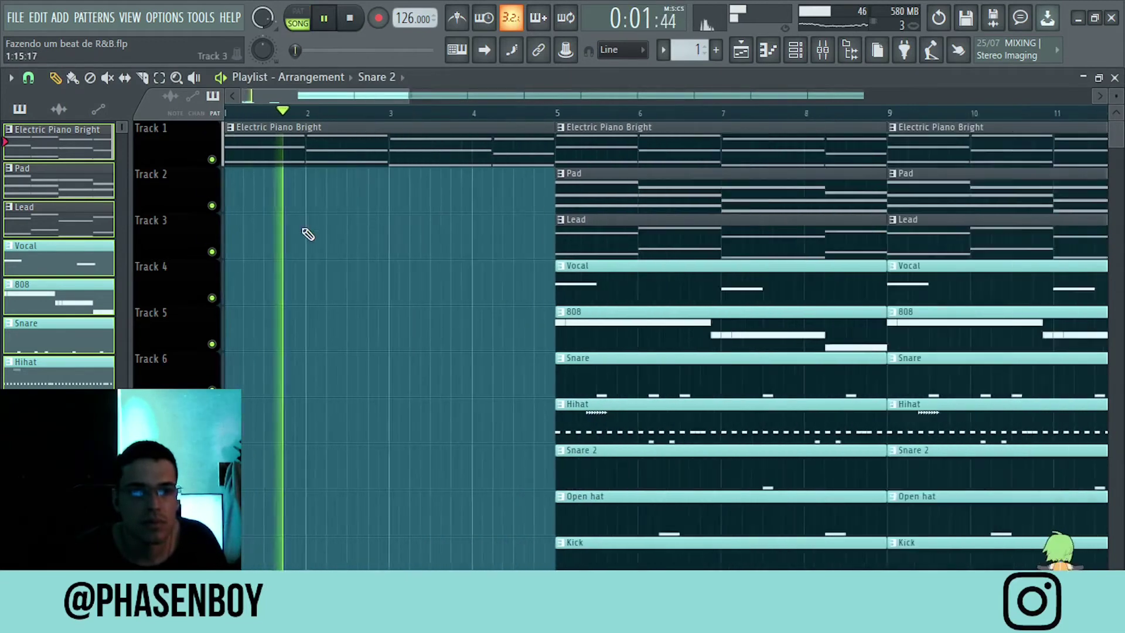
pyautogui.rightClick(611, 310)
pyautogui.scroll(-3, 611, 311)
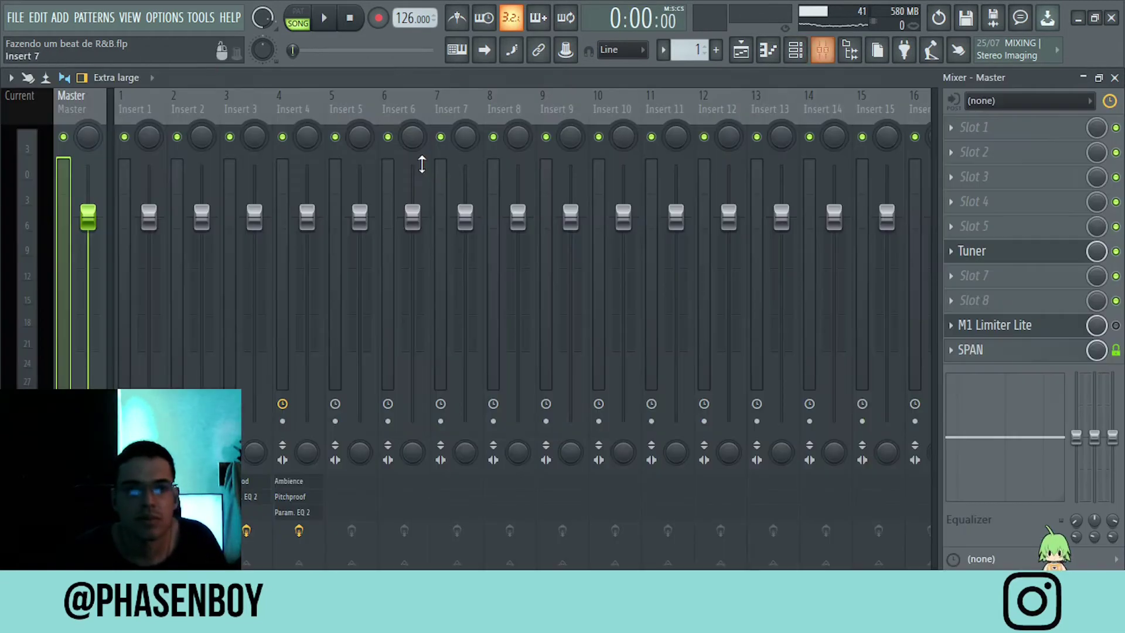
# Step: Route the Electric Piano Bright channel to mixer Insert 1 and load HalfTime into that insert's slot 6
pyautogui.press('F6')
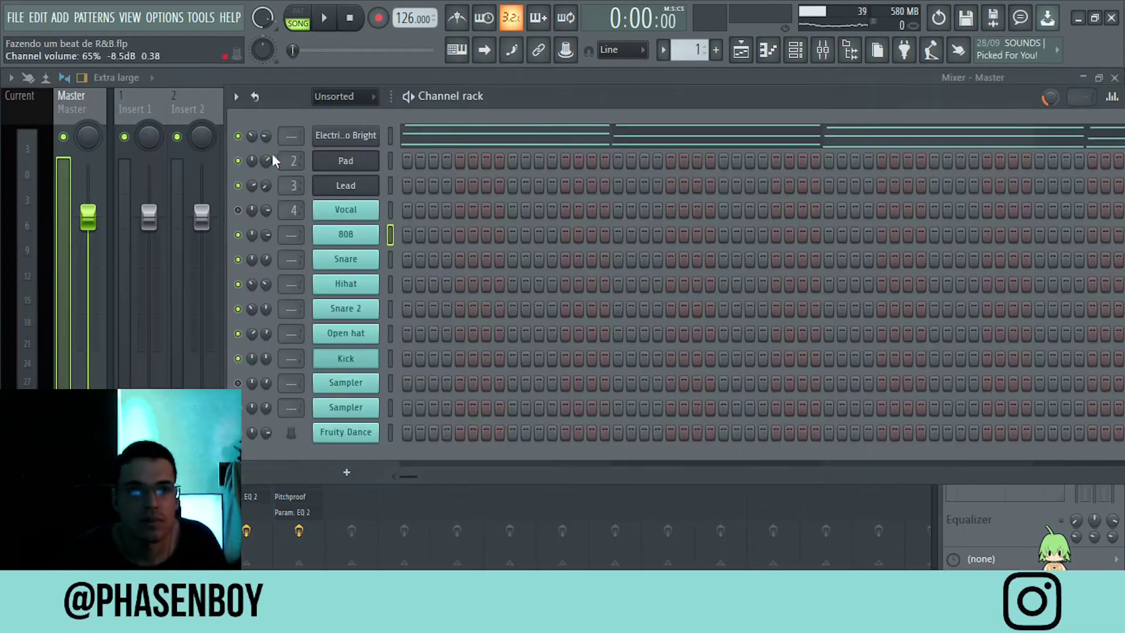
pyautogui.click(145, 98)
pyautogui.click(952, 251)
pyautogui.moveTo(967, 229)
pyautogui.click(607, 443)
# Step: Load Cymatics Origin into slot 7 of Insert 1, set its saturation to 34% and raise its movement
pyautogui.moveTo(199, 177); pyautogui.dragTo(474, 150)
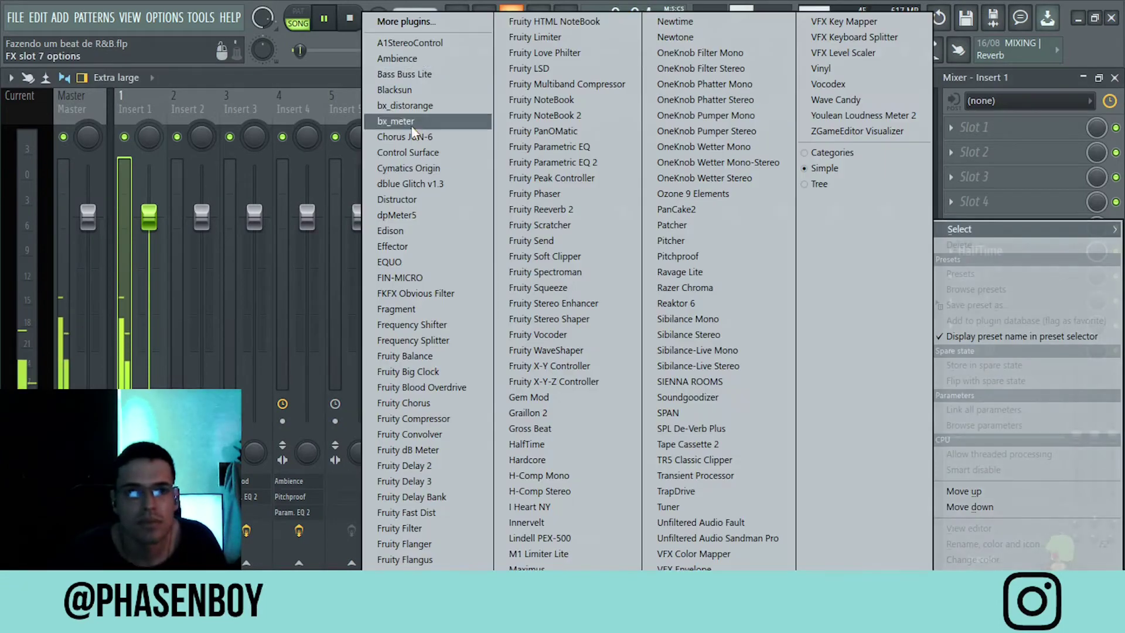
pyautogui.click(405, 120)
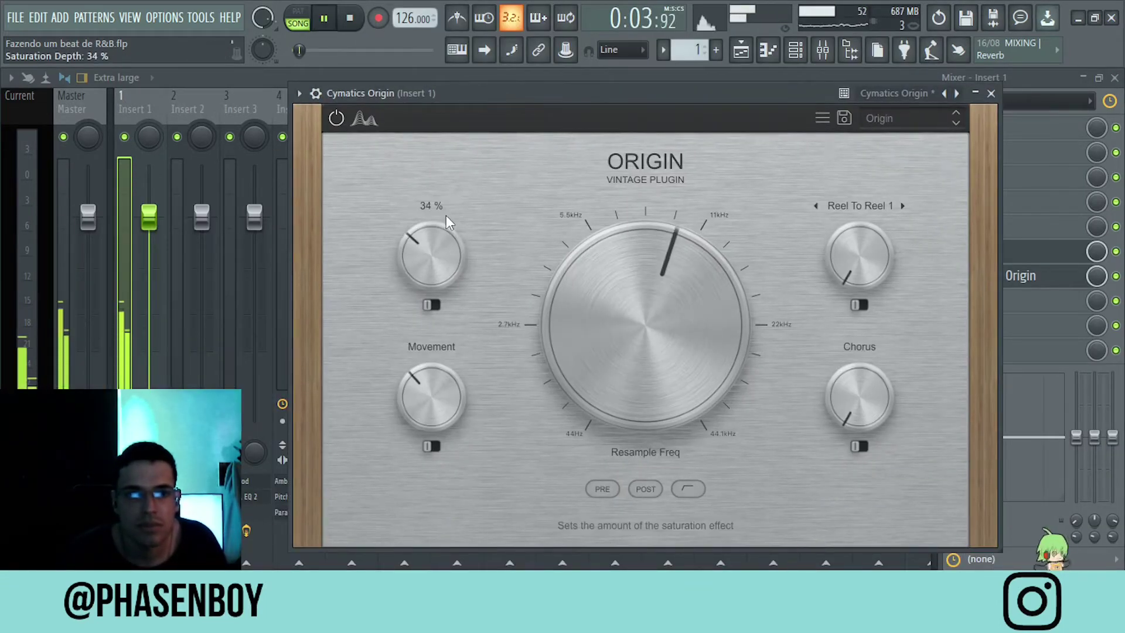
pyautogui.moveTo(434, 389); pyautogui.dragTo(434, 371)
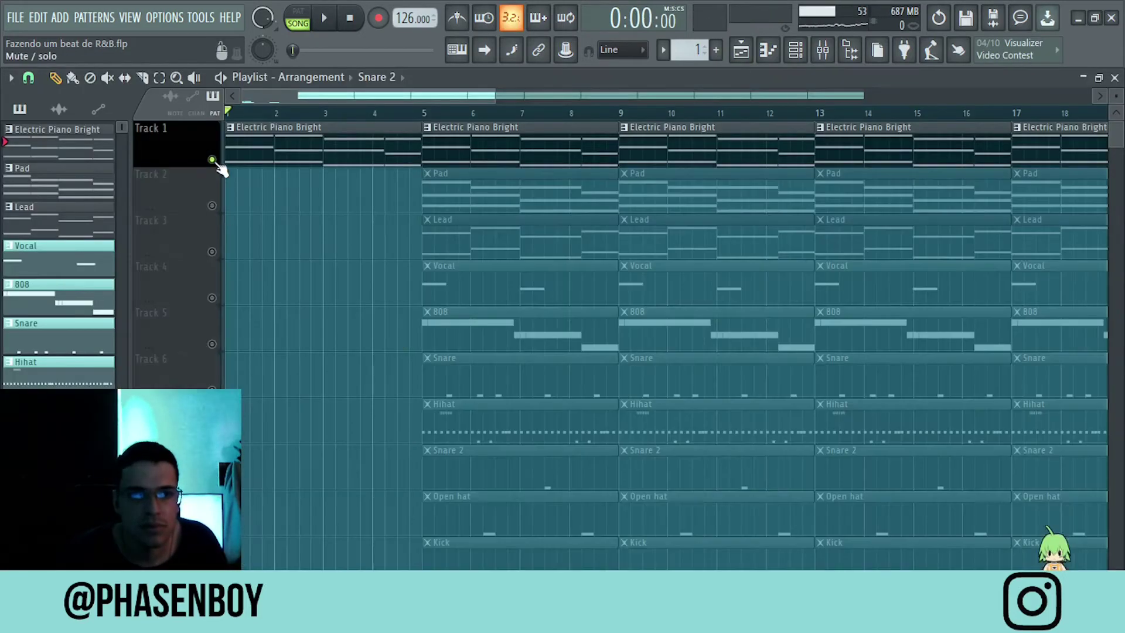
# Step: Render the Electric Piano Bright pattern to audio, replacing its pattern clips on Track 1
pyautogui.rightClick(56, 138)
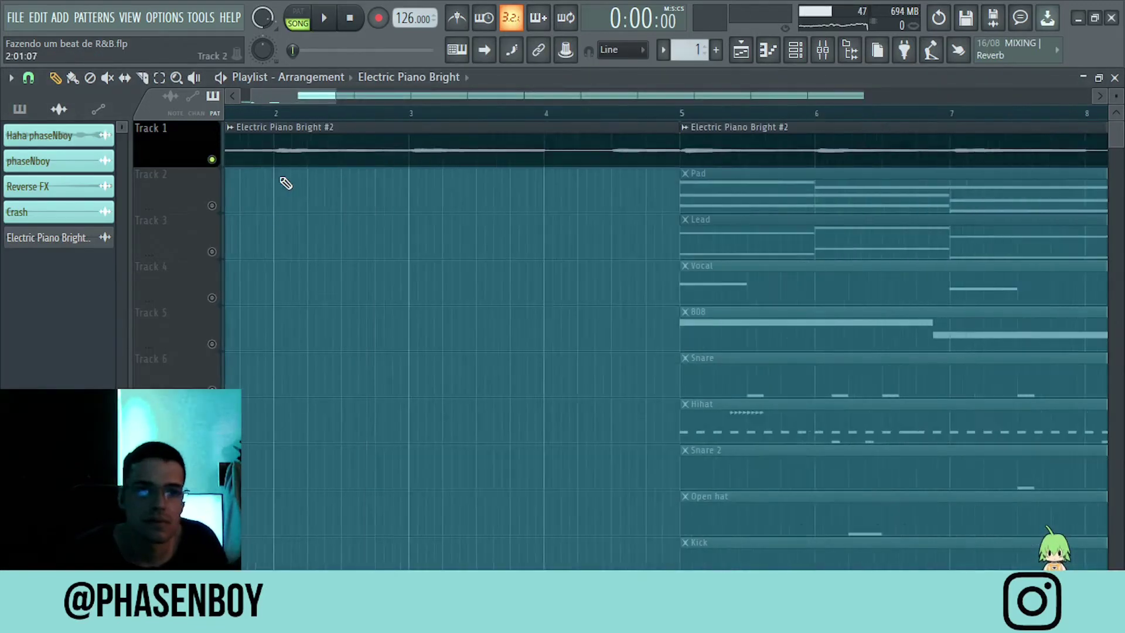
# Step: Reverse the rendered Electric Piano Bright audio clip and play the arrangement from the start
pyautogui.scroll(2, 285, 183)
pyautogui.doubleClick(555, 146)
pyautogui.click(341, 429)
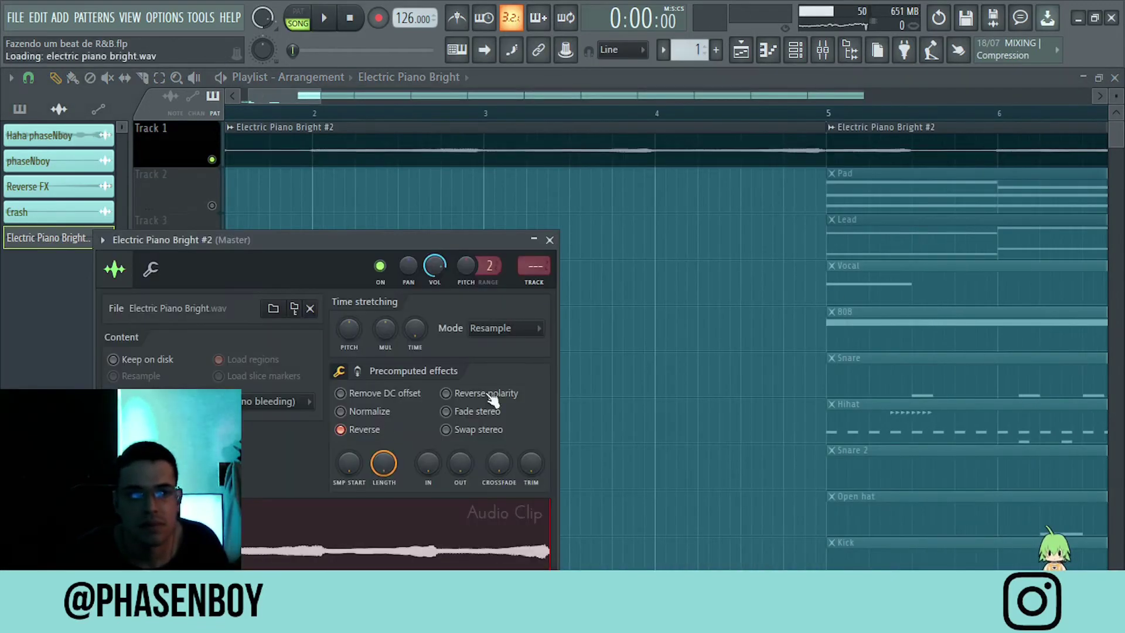
pyautogui.click(550, 240)
pyautogui.scroll(2, 552, 133)
pyautogui.press('space')
pyautogui.scroll(-5, 553, 133)
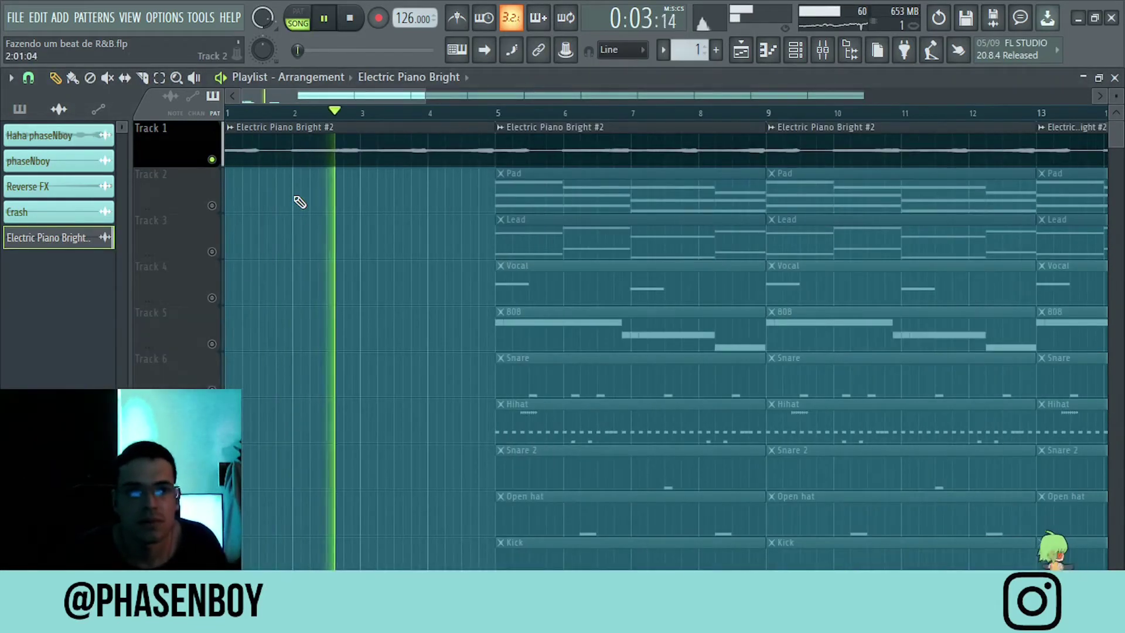
# Step: Slice the reversed Electric Piano Bright clip on Track 1 at bars 2, 3 and 4
pyautogui.press('c')
pyautogui.moveTo(291, 168); pyautogui.dragTo(291, 124)
pyautogui.press('space')
pyautogui.scroll(4, 299, 167)
pyautogui.moveTo(308, 168); pyautogui.dragTo(308, 129)
pyautogui.scroll(-2, 352, 169)
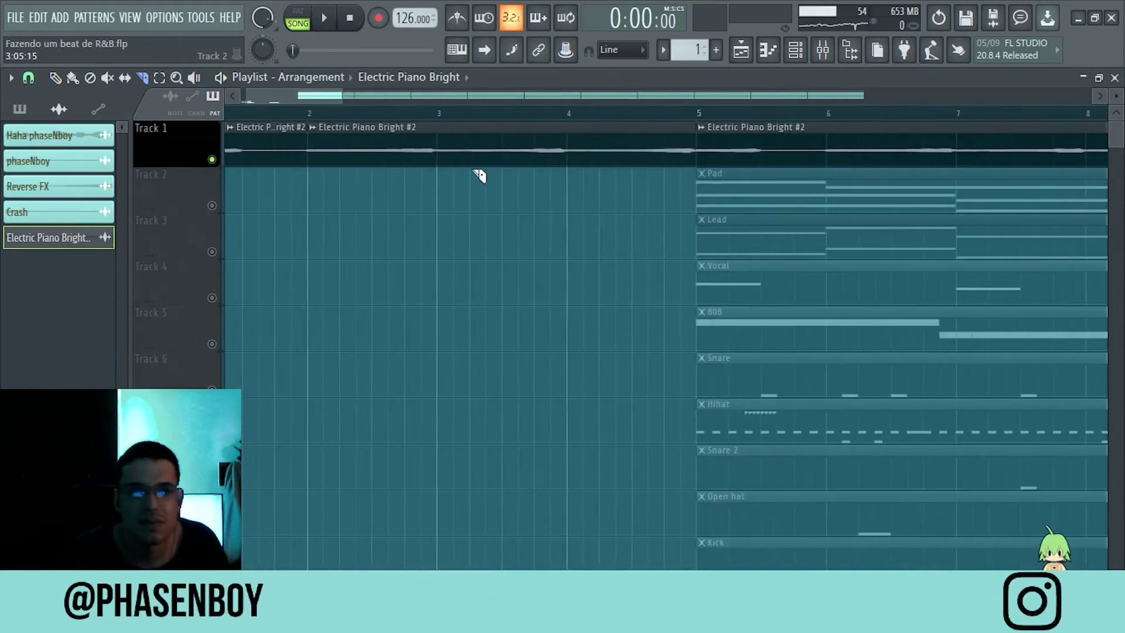
pyautogui.moveTo(441, 169); pyautogui.dragTo(441, 130)
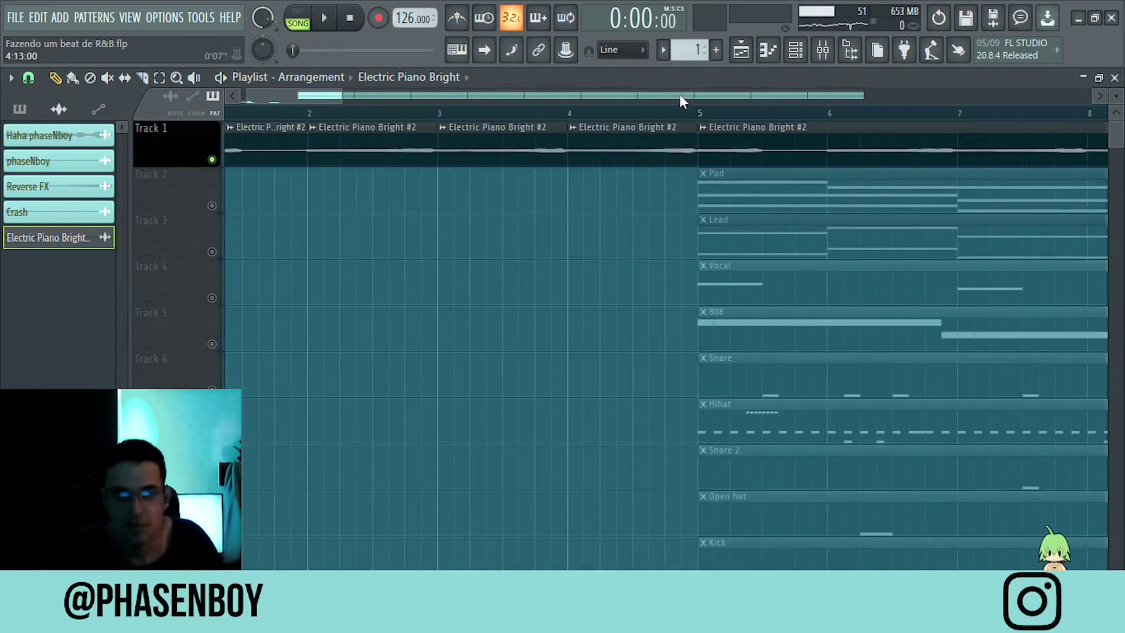
# Step: Rearrange the four one-bar piano slices in reverse order on Track 2 and move them back up to Track 1
pyautogui.moveTo(627, 144); pyautogui.dragTo(281, 191)
pyautogui.moveTo(527, 144); pyautogui.dragTo(389, 198)
pyautogui.moveTo(404, 141); pyautogui.dragTo(527, 203)
pyautogui.moveTo(256, 139); pyautogui.dragTo(650, 185)
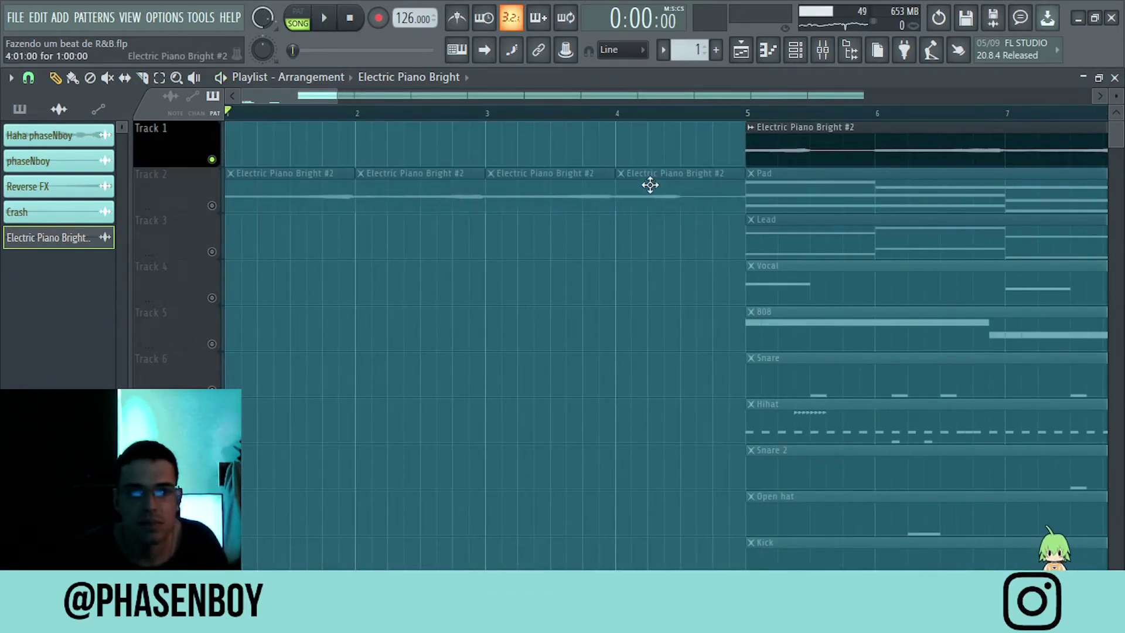
pyautogui.moveTo(697, 234); pyautogui.dragTo(271, 206)
pyautogui.hotkey('shift', 'Up')
# Step: Play the rearranged intro and delete the rendered piano audio clips from bar 5 onward on Track 1
pyautogui.press('space')
pyautogui.hotkey('ctrl', 'd')
pyautogui.scroll(-5, 465, 234)
pyautogui.rightClick(317, 157)
pyautogui.scroll(3, 322, 155)
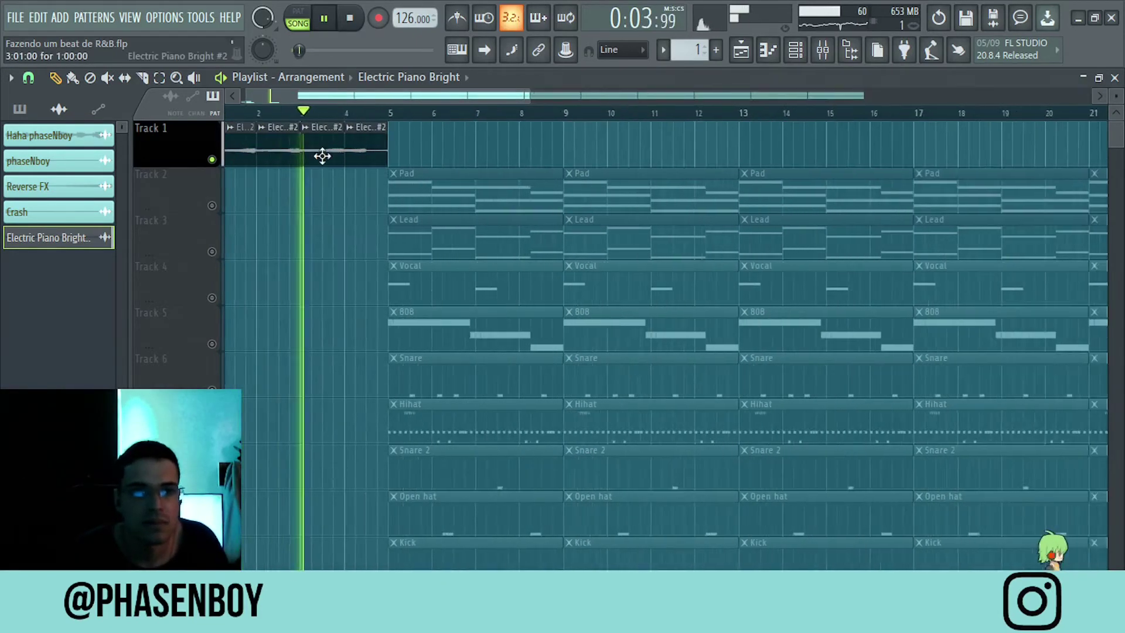
# Step: Change the declicking mode of the reversed piano audio clip and replay the intro
pyautogui.scroll(4, 322, 156)
pyautogui.doubleClick(322, 156)
pyautogui.click(256, 403)
pyautogui.click(257, 482)
pyautogui.click(575, 244)
pyautogui.press('space')
pyautogui.press('space')
# Step: Unmute Track 2 and place the Electric Piano Bright pattern on Track 1 at bar 5
pyautogui.click(213, 205)
pyautogui.scroll(-4, 322, 194)
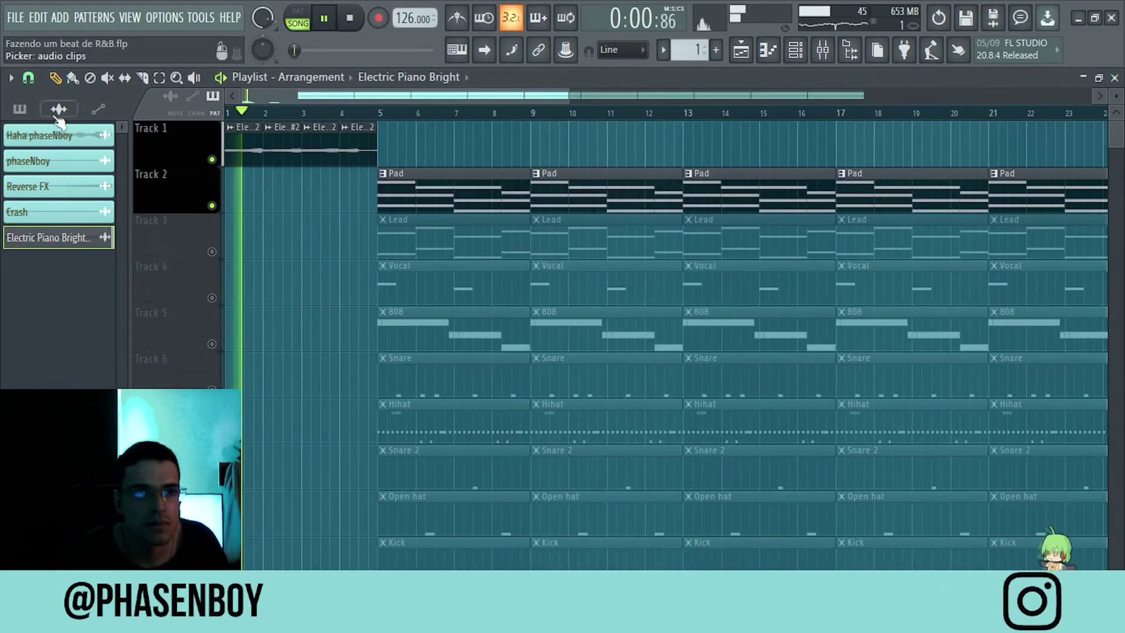
pyautogui.click(19, 109)
pyautogui.click(57, 140)
pyautogui.scroll(4, 387, 144)
pyautogui.click(325, 146)
pyautogui.scroll(1, 330, 146)
pyautogui.moveTo(356, 146); pyautogui.dragTo(344, 146)
pyautogui.scroll(-5, 357, 148)
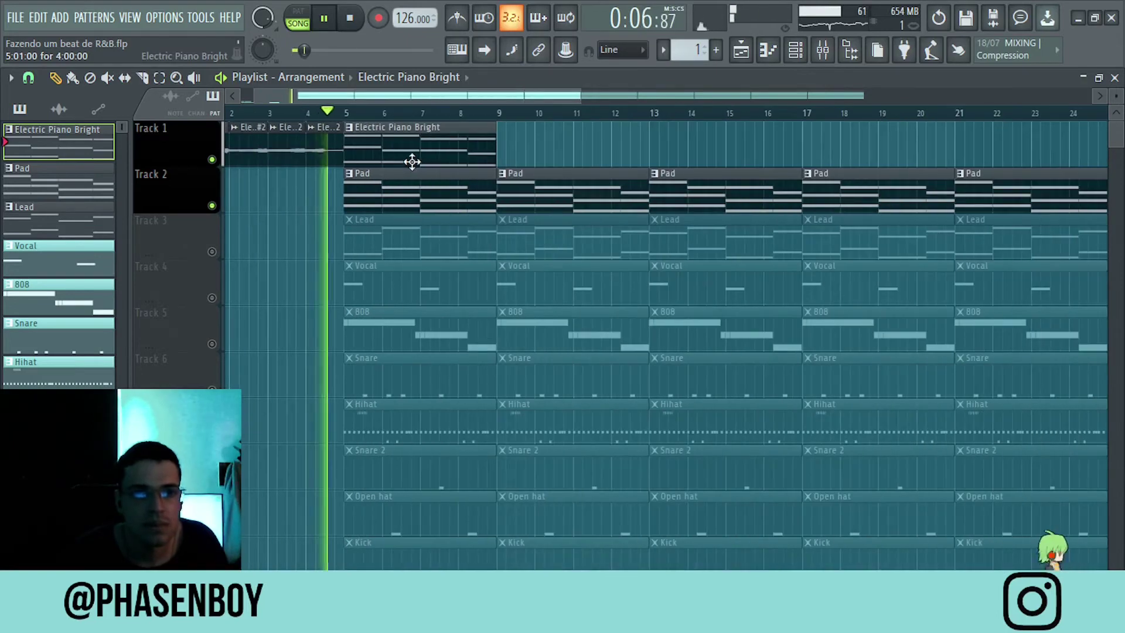
# Step: Clear the Lead, Vocal, 808 and drum clips from bars 5 to 8 and unmute all tracks
pyautogui.scroll(-5, 406, 211)
pyautogui.rightClick(344, 237)
pyautogui.scroll(-3, 342, 457)
pyautogui.keyDown('ctrl'); pyautogui.click(213, 163); pyautogui.keyUp('ctrl')
pyautogui.scroll(3, 218, 174)
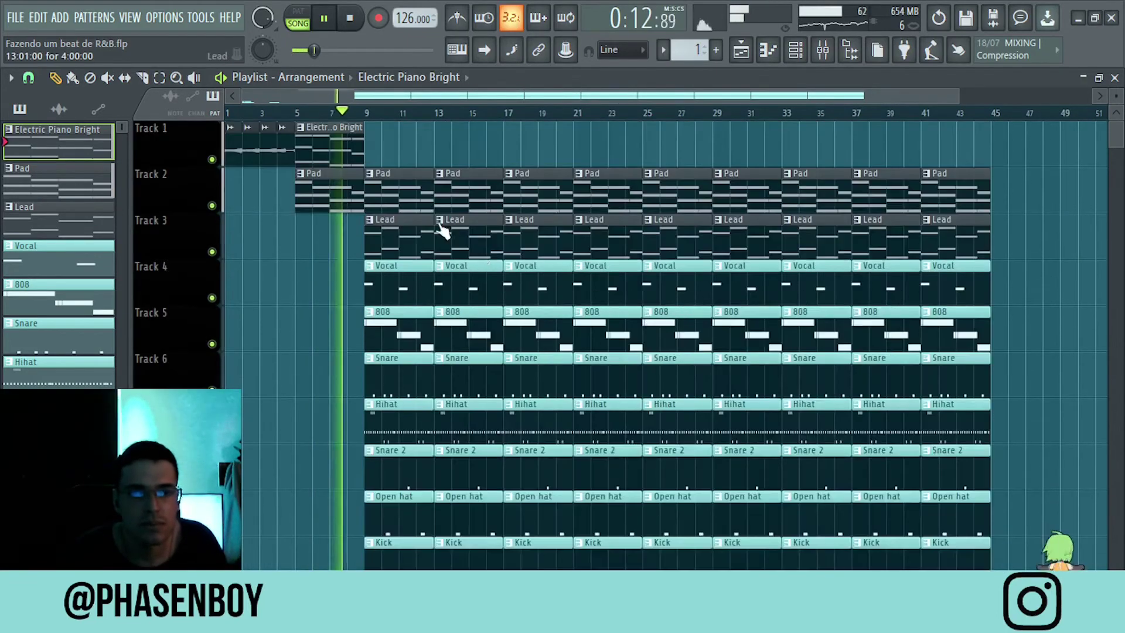
# Step: Try the section at bar 9 with an added Electric Piano Bright clip and without its 808 clip
pyautogui.scroll(3, 453, 234)
pyautogui.rightClick(313, 336)
pyautogui.scroll(-1, 319, 348)
pyautogui.scroll(1, 319, 349)
pyautogui.press('space')
pyautogui.scroll(-3, 351, 176)
pyautogui.scroll(4, 352, 147)
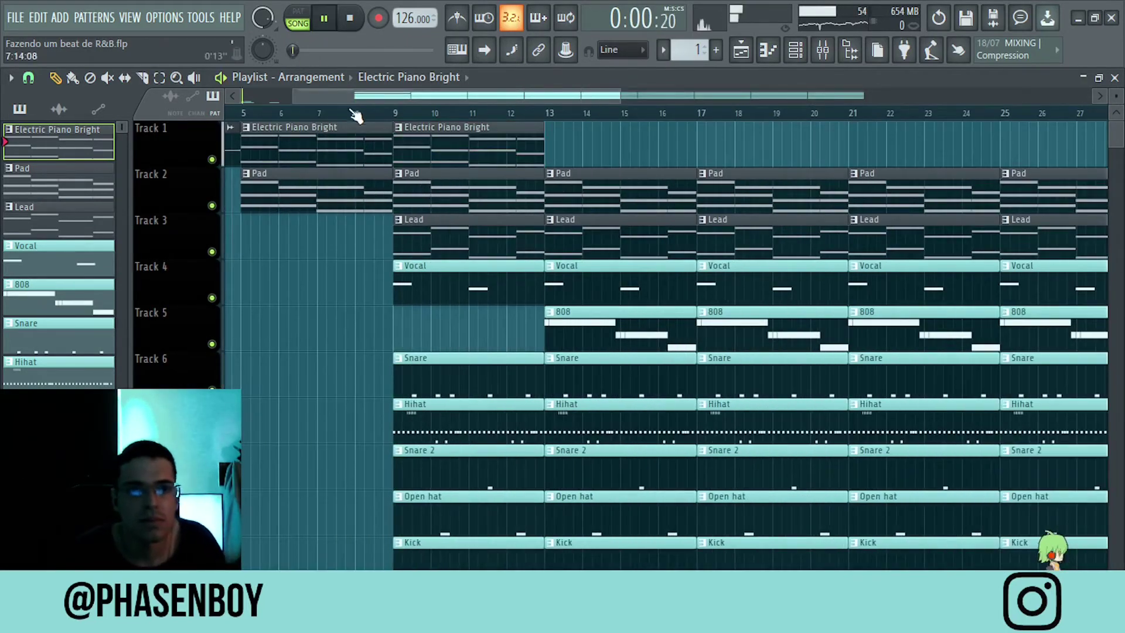
# Step: Make the Pad clip at bar 5 a unique pattern, open its notes in the piano roll and play it
pyautogui.click(246, 174)
pyautogui.click(284, 281)
pyautogui.doubleClick(311, 196)
pyautogui.press('space')
pyautogui.scroll(3, 655, 211)
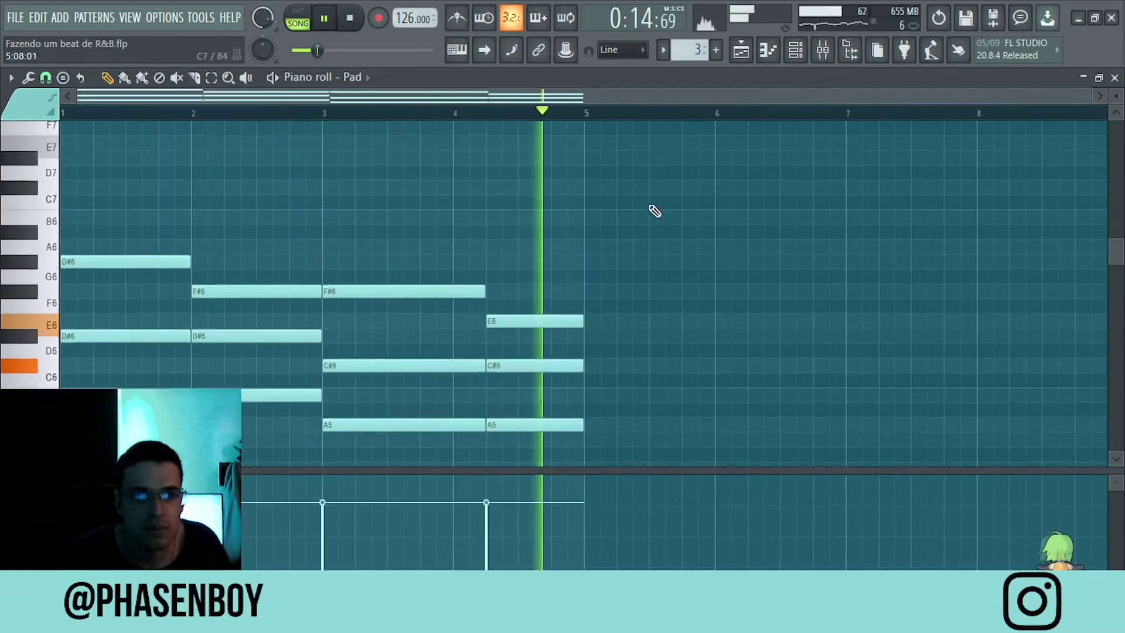
pyautogui.scroll(-4, 655, 211)
pyautogui.press('space')
pyautogui.press('space')
# Step: Colour the unique Pad pattern at bar 5 red and play the arrangement
pyautogui.rightClick(232, 362)
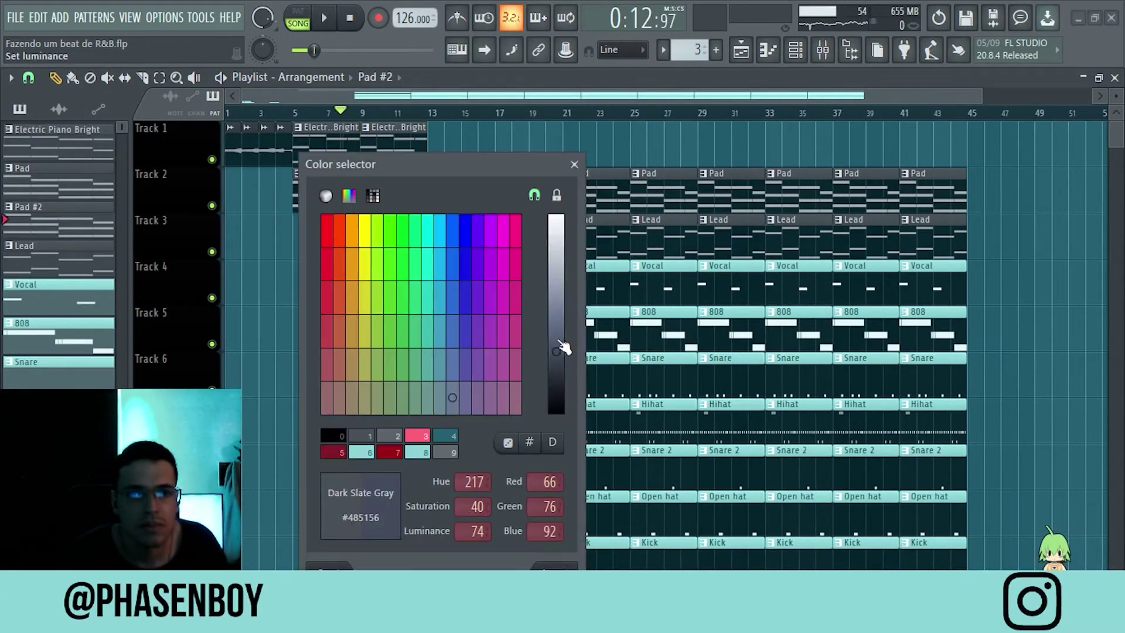
pyautogui.click(553, 574)
pyautogui.press('space')
pyautogui.scroll(-2, 395, 244)
pyautogui.scroll(2, 404, 293)
pyautogui.press('space')
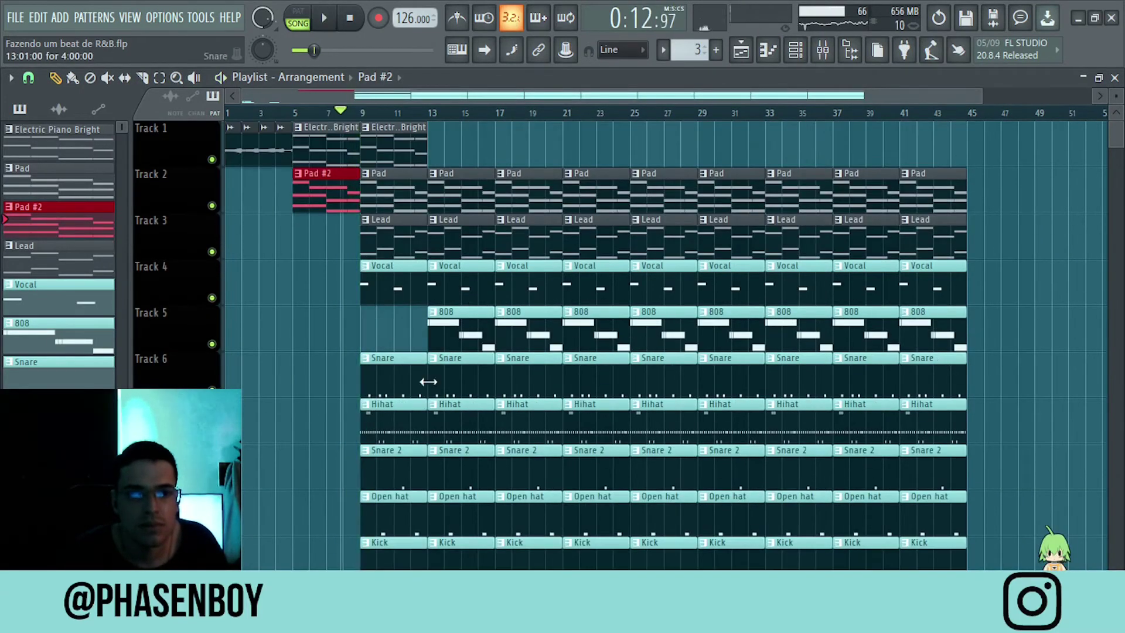
# Step: Put the 808 clip back at bar 9 and clear the Vocal clips from bars 9 to 16
pyautogui.scroll(5, 365, 328)
pyautogui.moveTo(386, 316); pyautogui.dragTo(392, 317)
pyautogui.scroll(-5, 398, 293)
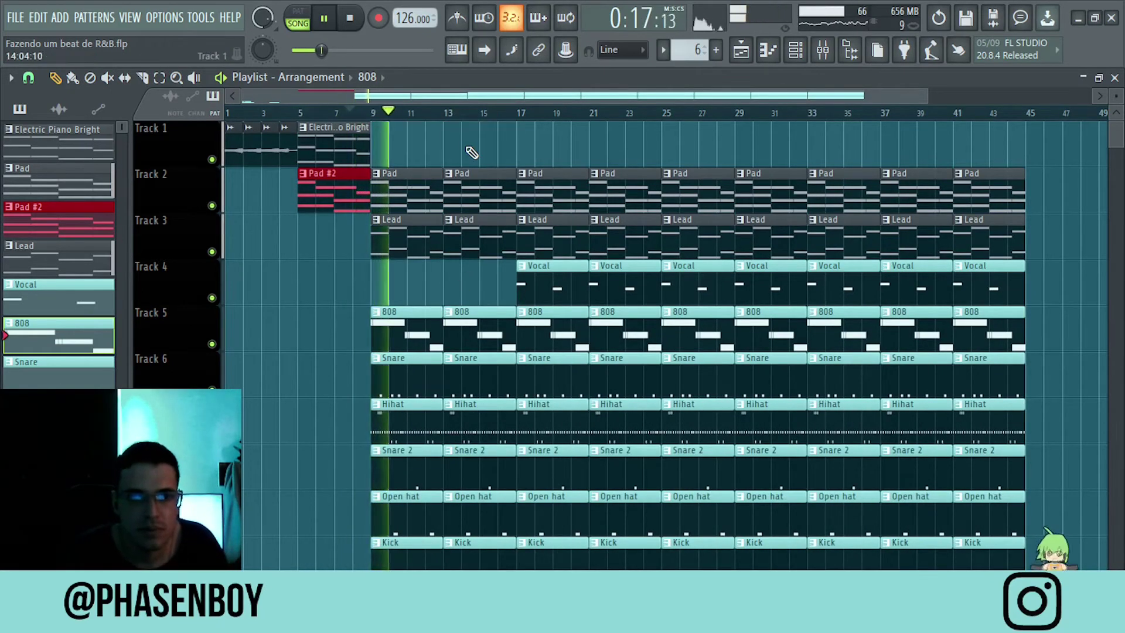
# Step: Delete the Snare 2 clip from bars 9 to 12
pyautogui.scroll(-3, 428, 293)
pyautogui.scroll(5, 419, 328)
pyautogui.rightClick(430, 336)
pyautogui.scroll(3, 416, 263)
pyautogui.scroll(-4, 412, 202)
# Step: Duplicate the Electric Piano Bright pattern clip across bars 9 to 16, keeping a Pad clip at bar 9
pyautogui.moveTo(399, 149); pyautogui.dragTo(238, 153)
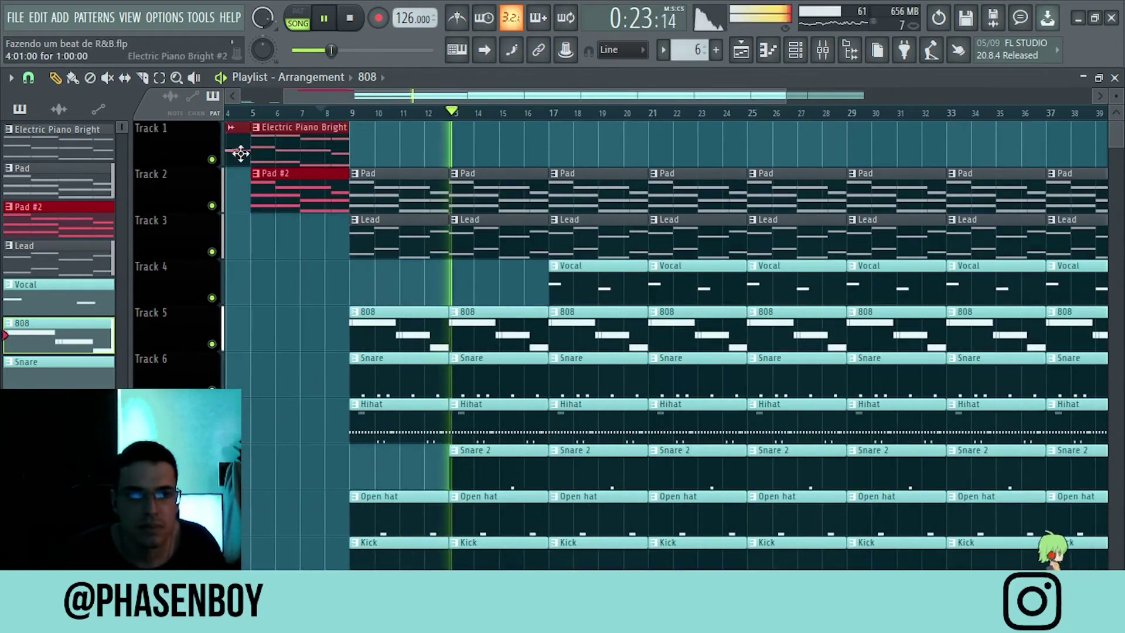
pyautogui.hotkey('ctrl', 'b')
pyautogui.rightClick(397, 198)
pyautogui.hotkey('ctrl', 'b')
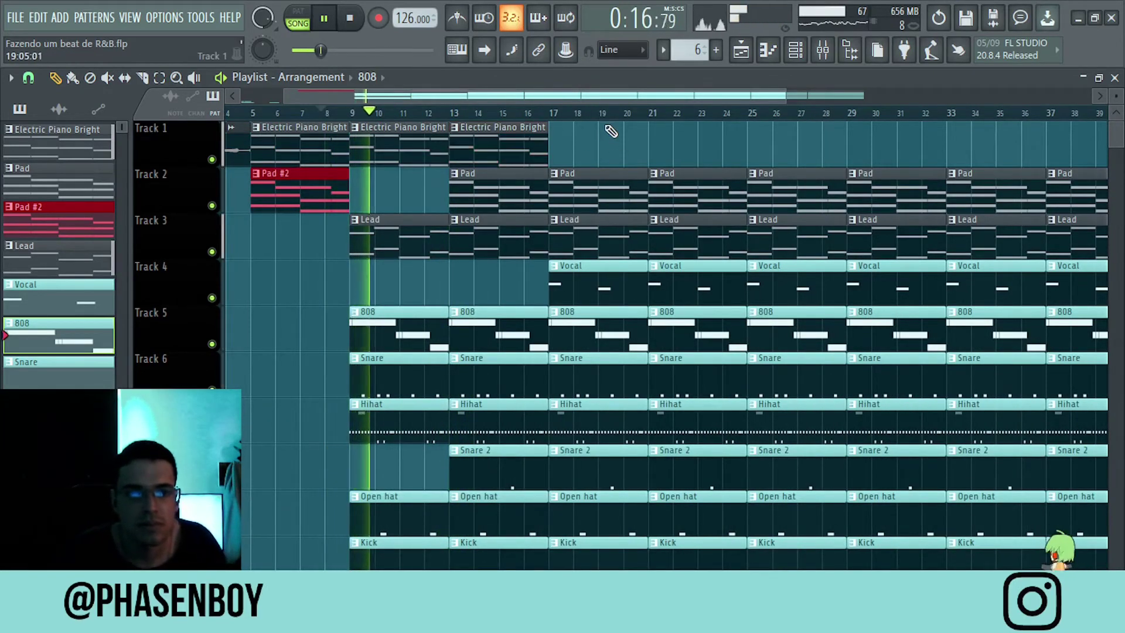
pyautogui.moveTo(402, 192); pyautogui.dragTo(363, 193)
# Step: Play the section from bar 9 and delete the Open hat clips from bars 9 to 16
pyautogui.press('space')
pyautogui.press('space')
pyautogui.scroll(-3, 404, 352)
pyautogui.rightClick(391, 506)
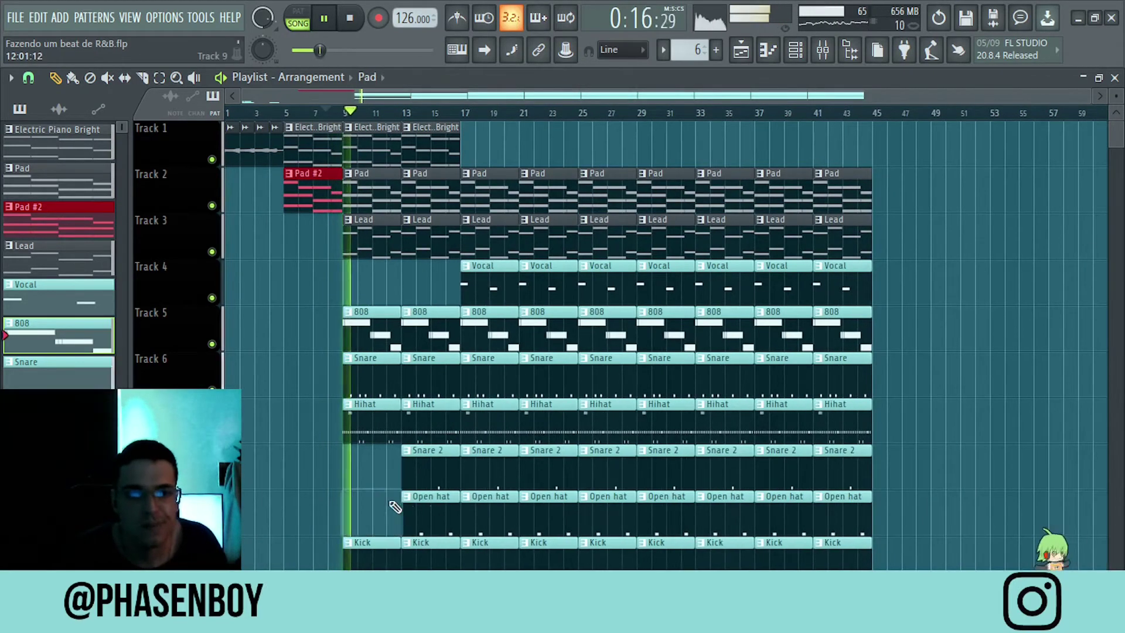
pyautogui.rightClick(405, 506)
pyautogui.scroll(3, 412, 513)
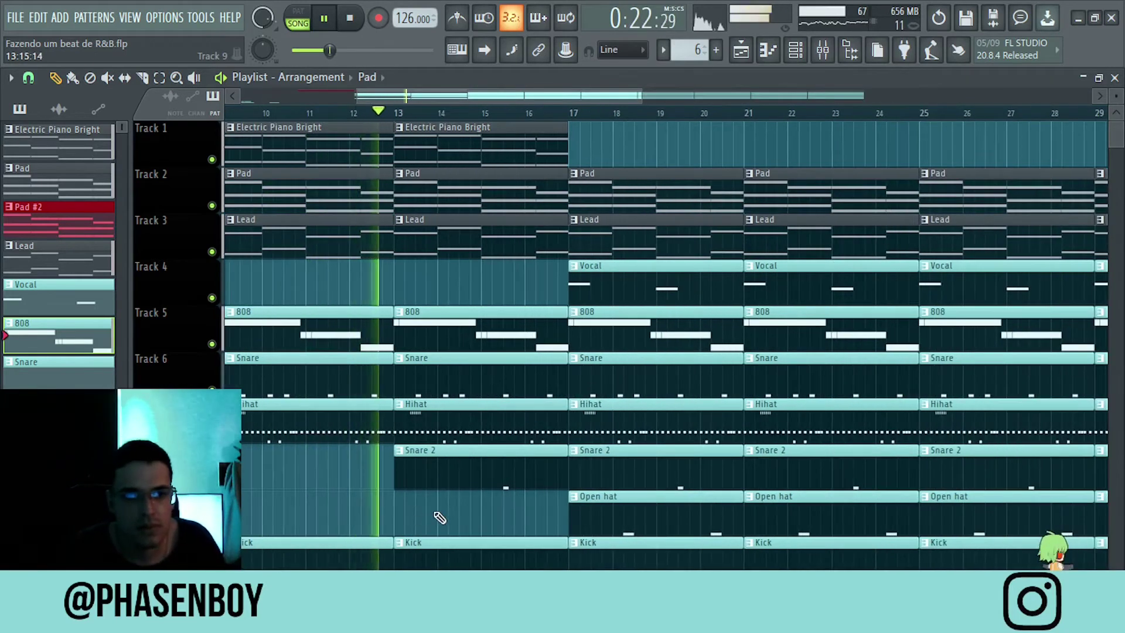
# Step: Delete the Lead clips from bars 17 to 24 on Track 3
pyautogui.scroll(-3, 514, 263)
pyautogui.scroll(4, 616, 176)
pyautogui.rightClick(504, 231)
pyautogui.scroll(-3, 517, 238)
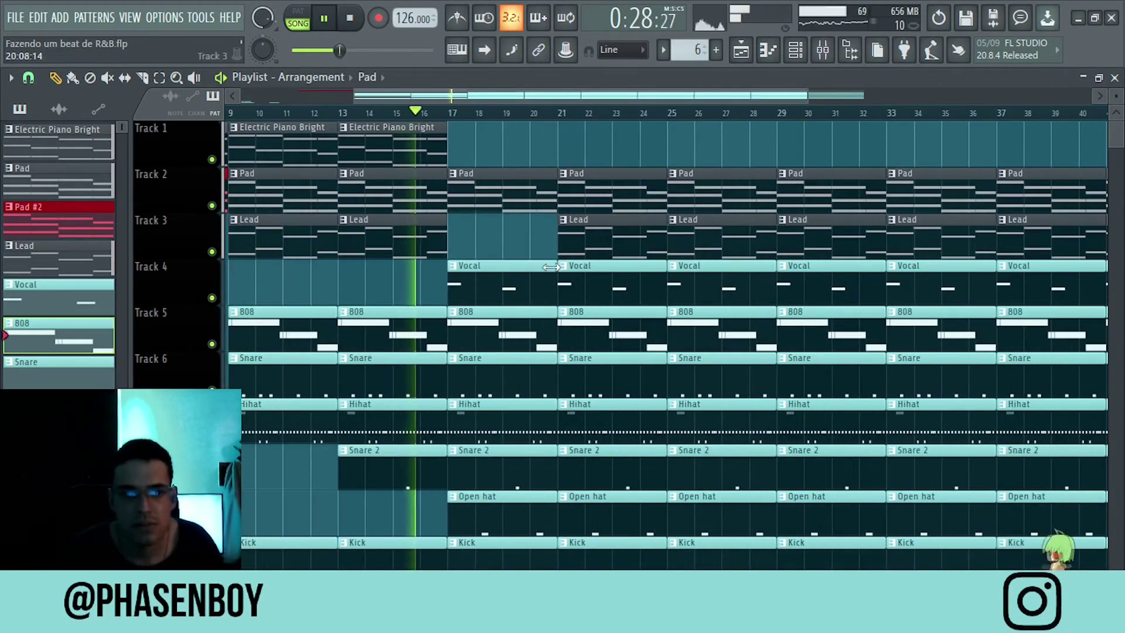
pyautogui.rightClick(563, 241)
pyautogui.scroll(-3, 563, 243)
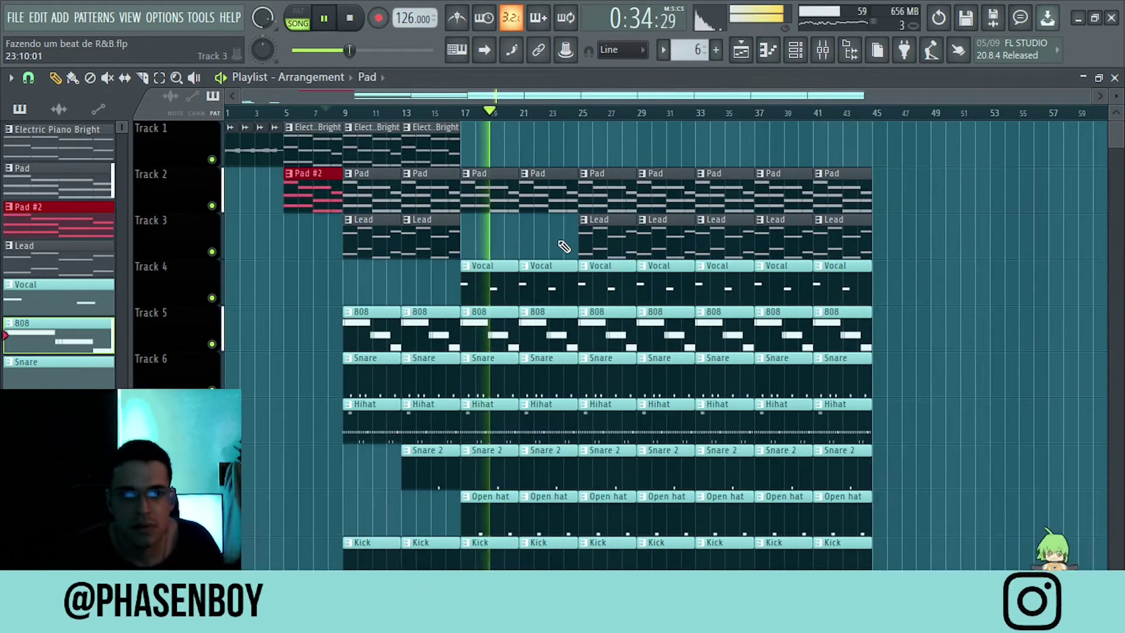
# Step: Delete the Open hat clip at bar 17 and clear all 808 and drum clips from bars 25 to 32
pyautogui.click(795, 50)
pyautogui.click(741, 51)
pyautogui.scroll(3, 568, 249)
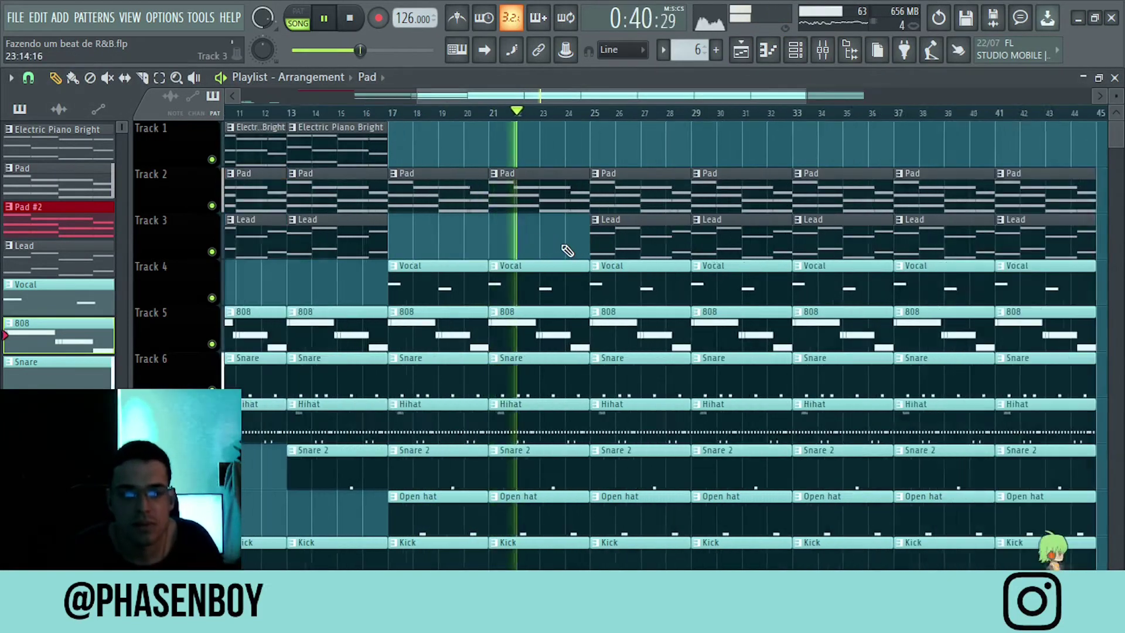
pyautogui.rightClick(445, 510)
pyautogui.rightClick(660, 334)
pyautogui.rightClick(788, 510)
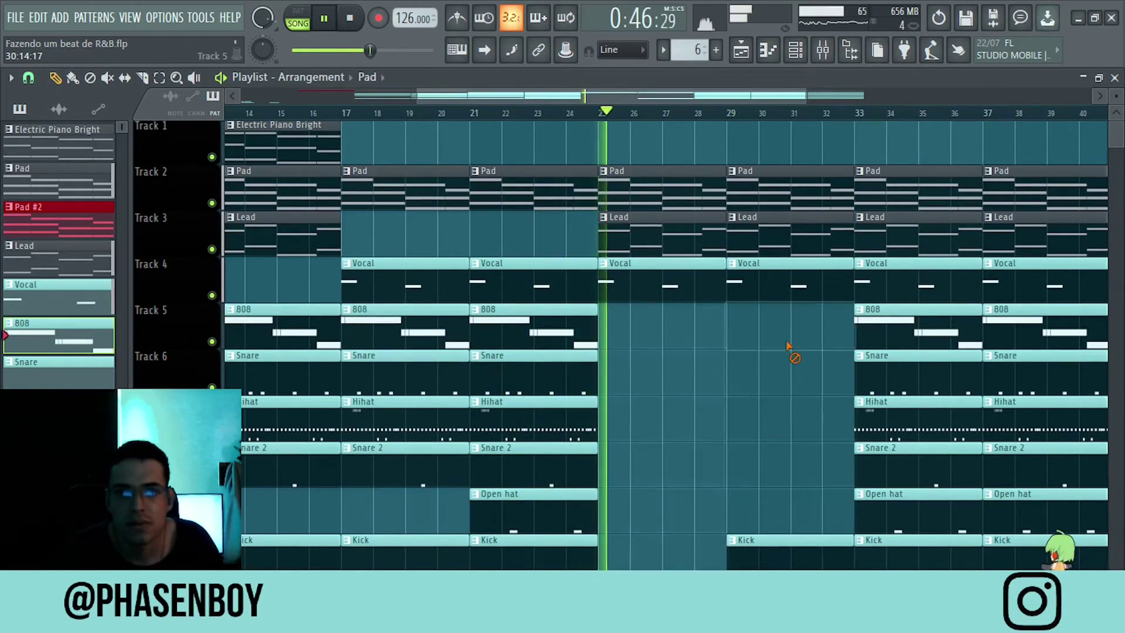
pyautogui.rightClick(786, 554)
# Step: Copy the 808, Snare, Open hat and Kick clips from bar 21 to bar 29
pyautogui.scroll(-2, 772, 468)
pyautogui.scroll(2, 772, 468)
pyautogui.keyDown('ctrl'); pyautogui.keyDown('shift'); pyautogui.click(331, 334); pyautogui.keyUp('shift'); pyautogui.keyUp('ctrl')
pyautogui.keyDown('ctrl'); pyautogui.keyDown('shift'); pyautogui.click(331, 378); pyautogui.keyUp('shift'); pyautogui.keyUp('ctrl')
pyautogui.keyDown('ctrl'); pyautogui.keyDown('shift'); pyautogui.click(333, 511); pyautogui.keyUp('shift'); pyautogui.keyUp('ctrl')
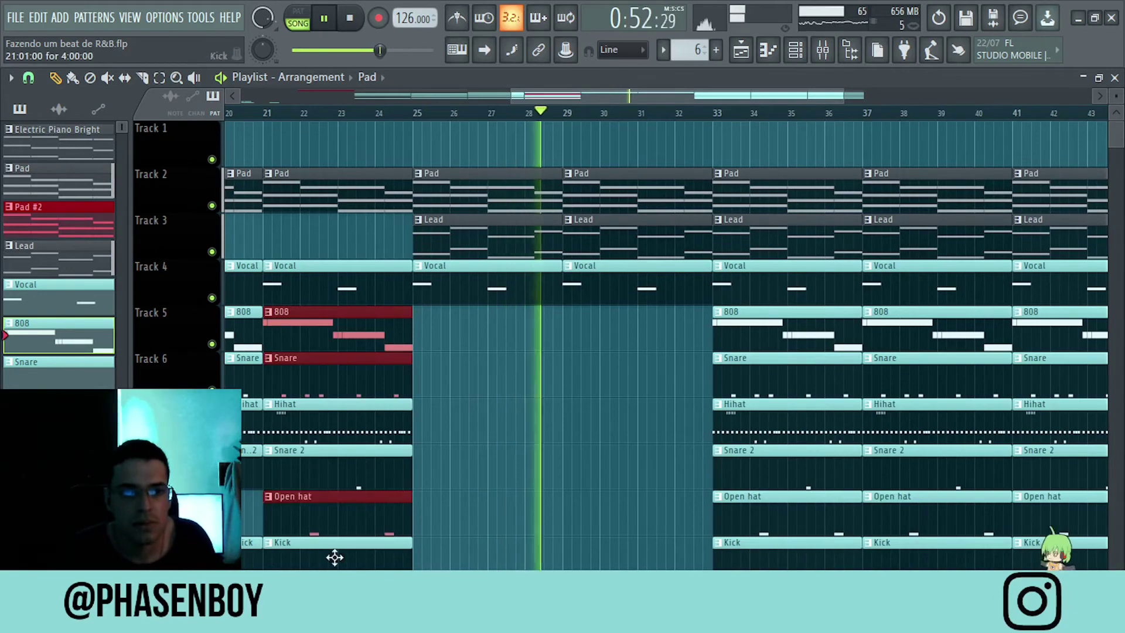
pyautogui.keyDown('ctrl'); pyautogui.keyDown('shift'); pyautogui.click(335, 556); pyautogui.keyUp('shift'); pyautogui.keyUp('ctrl')
pyautogui.moveTo(331, 335); pyautogui.dragTo(631, 335)
pyautogui.scroll(2, 610, 439)
pyautogui.scroll(-3, 610, 439)
pyautogui.keyDown('ctrl'); pyautogui.click(615, 437); pyautogui.keyUp('ctrl')
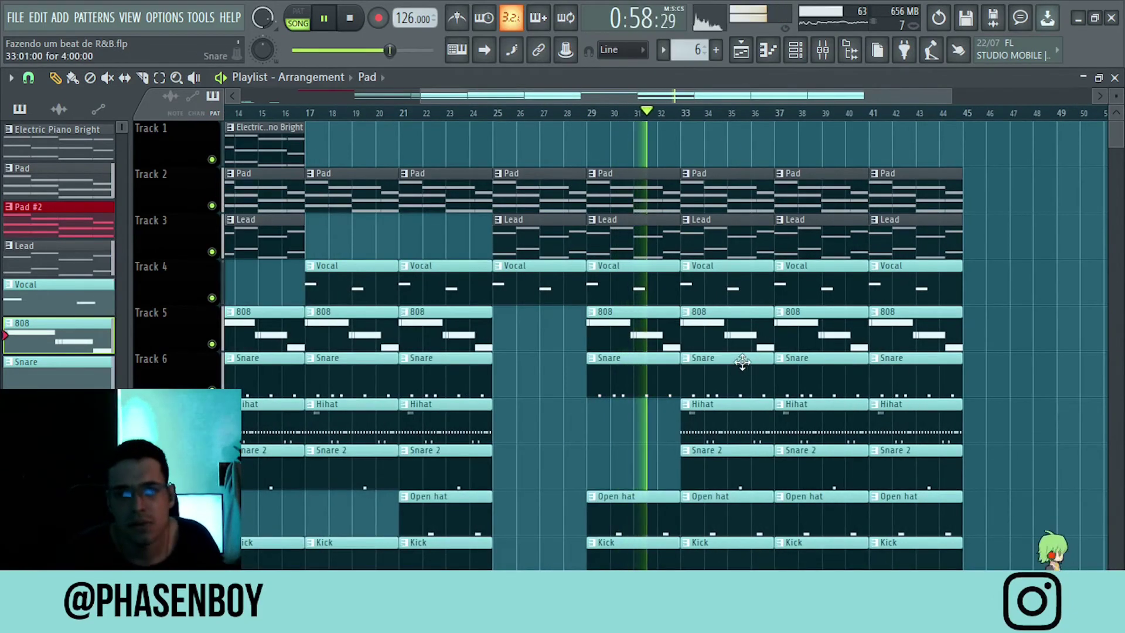
# Step: Clear the 808 and drum clips from bars 33 to 36 and copy an Electric Piano Bright clip to bar 33
pyautogui.rightClick(734, 339)
pyautogui.scroll(-1, 756, 545)
pyautogui.scroll(1, 756, 545)
pyautogui.moveTo(280, 147)
pyautogui.mouseDown()
pyautogui.moveTo(827, 167)
pyautogui.moveTo(748, 153)
pyautogui.mouseUp()
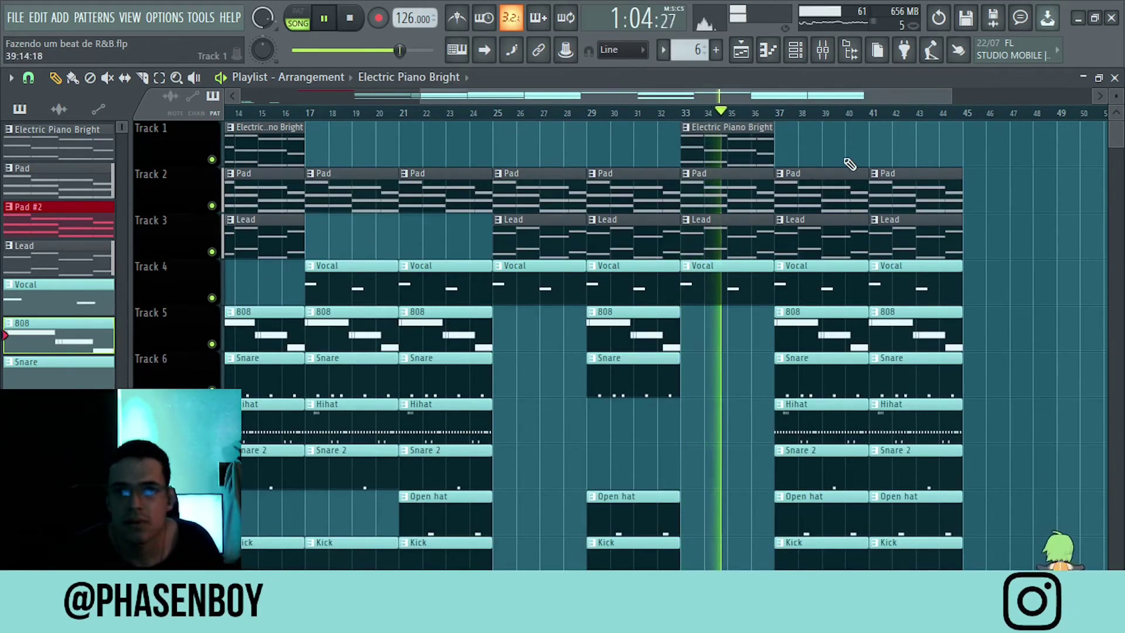
# Step: Delete all clips from bars 37 to 44 and duplicate the bars 9 to 36 arrangement starting at bar 37
pyautogui.scroll(2, 768, 151)
pyautogui.scroll(-4, 745, 145)
pyautogui.press('space')
pyautogui.press('space')
pyautogui.rightClick(792, 184)
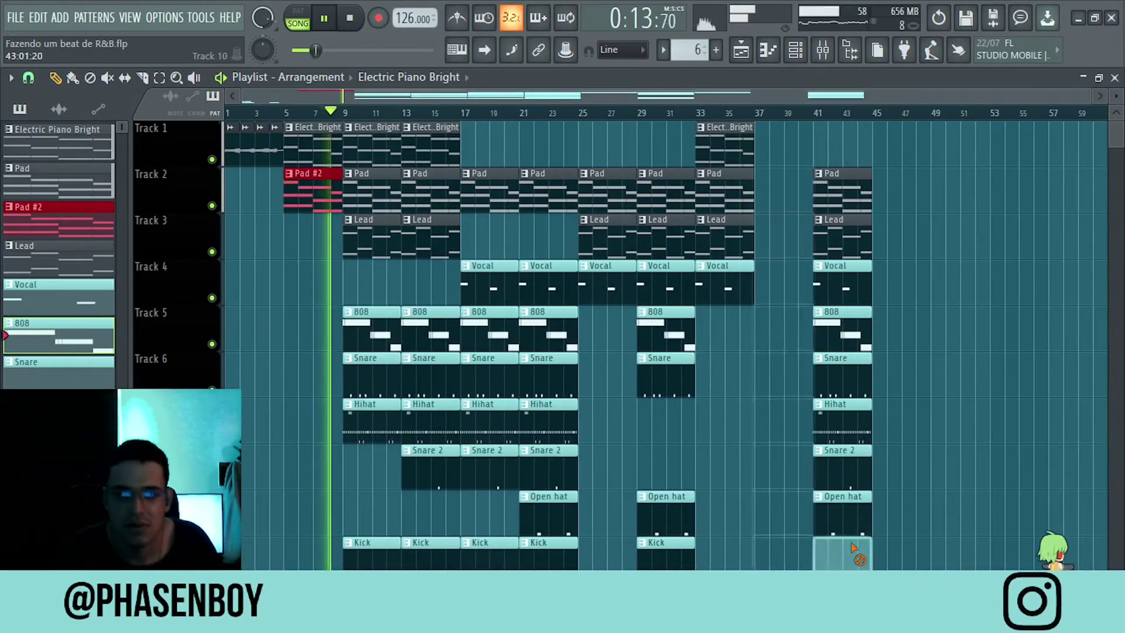
pyautogui.scroll(-4, 400, 439)
# Step: Play the closing bars and copy the four reversed piano intro slices to bars 65 to 68 on Track 1
pyautogui.click(903, 113)
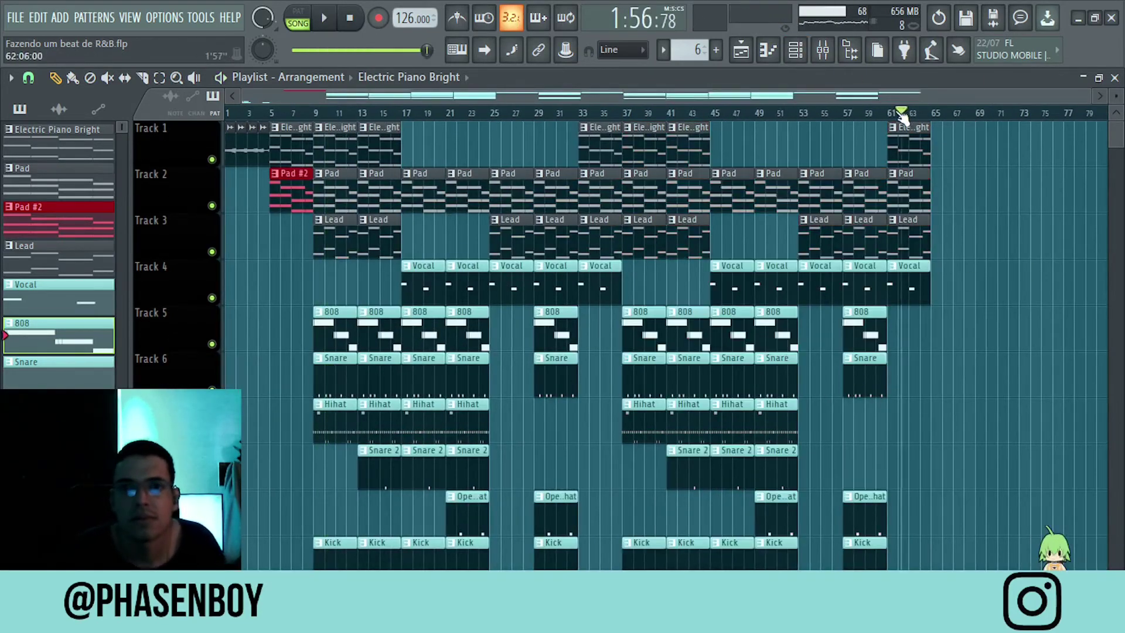
pyautogui.press('space')
pyautogui.scroll(-2, 967, 351)
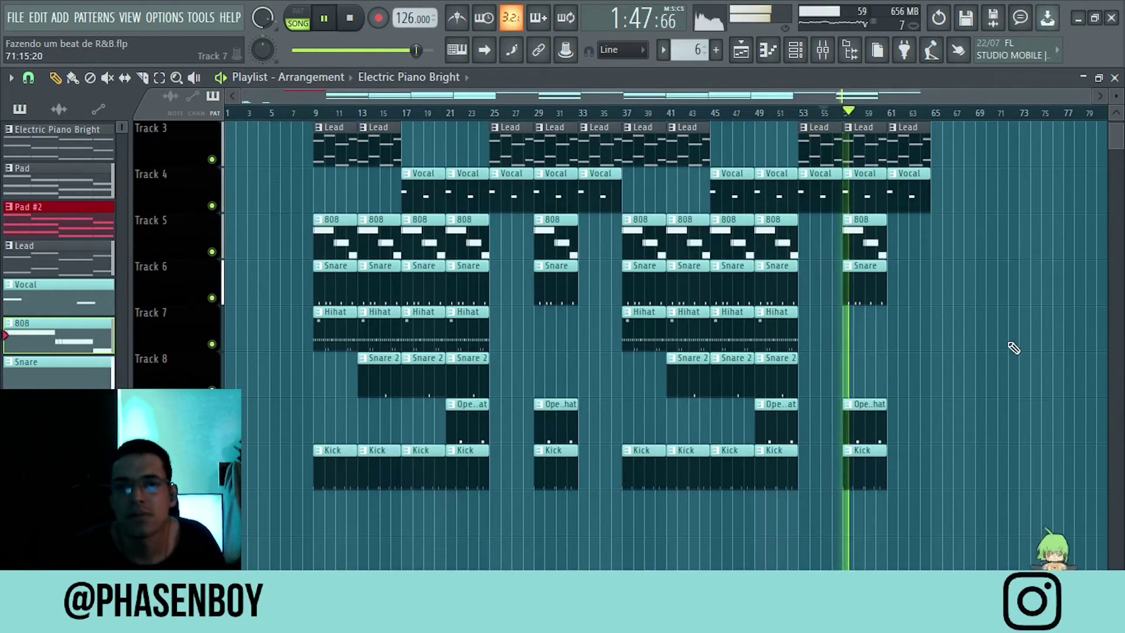
pyautogui.scroll(2, 253, 157)
pyautogui.moveTo(240, 202); pyautogui.dragTo(244, 230)
pyautogui.moveTo(233, 181); pyautogui.dragTo(967, 151)
pyautogui.scroll(6, 947, 151)
pyautogui.moveTo(799, 148); pyautogui.dragTo(829, 149)
pyautogui.scroll(-6, 902, 235)
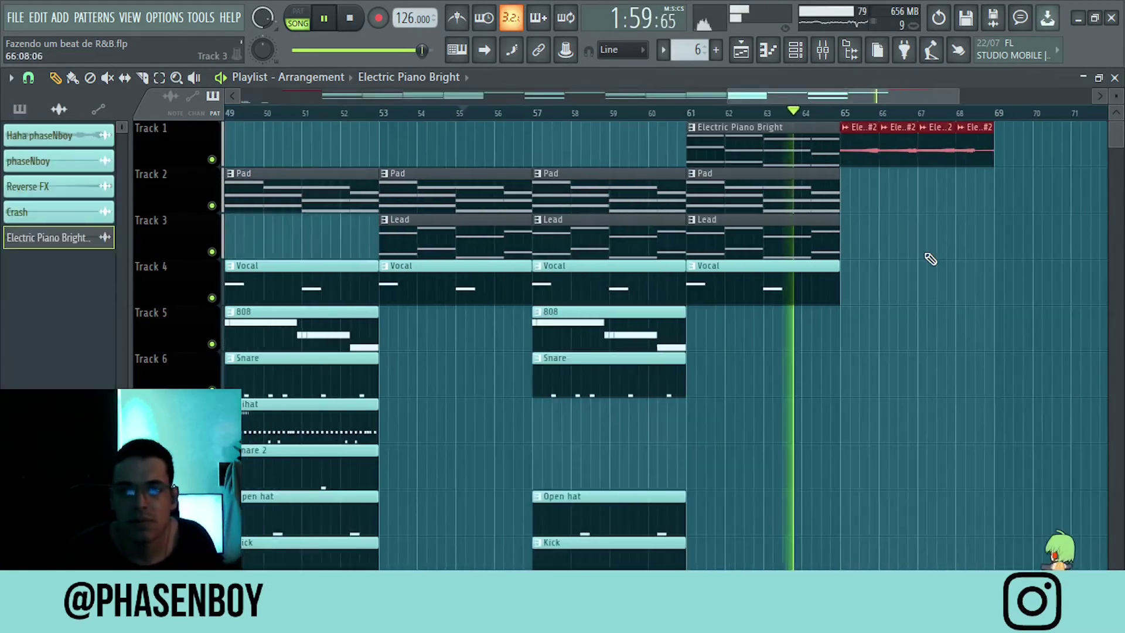
# Step: Copy the 808 and Kick clips from bar 57 to bar 65
pyautogui.scroll(-3, 879, 235)
pyautogui.scroll(3, 835, 172)
pyautogui.click(827, 322)
pyautogui.keyDown('ctrl'); pyautogui.click(827, 545); pyautogui.keyUp('ctrl')
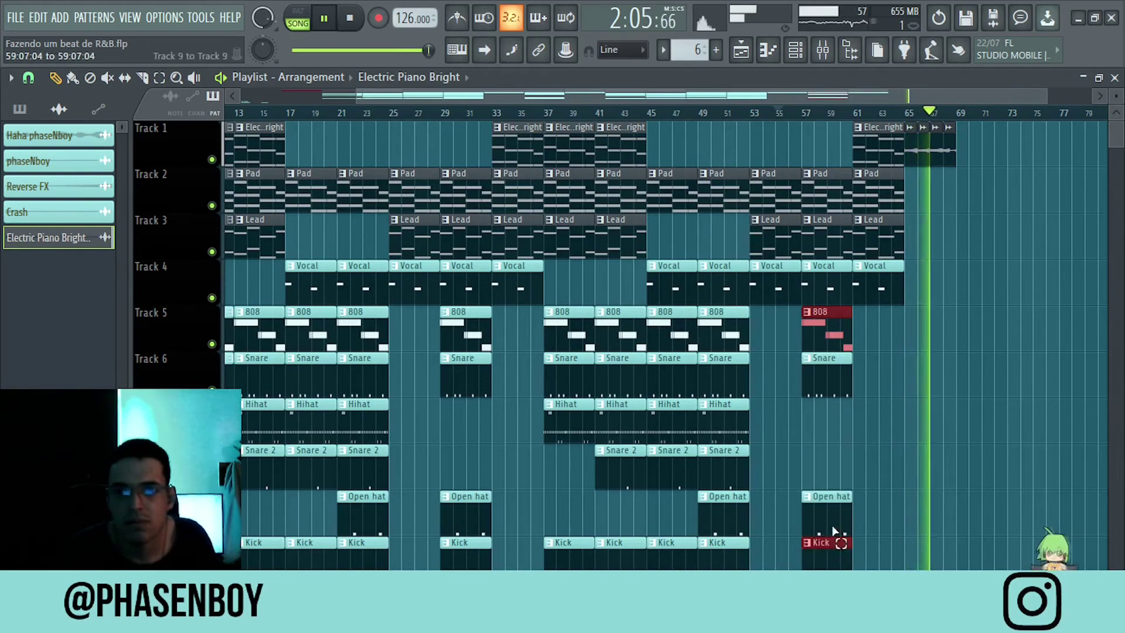
pyautogui.moveTo(829, 323)
pyautogui.mouseDown()
pyautogui.moveTo(927, 327)
pyautogui.moveTo(843, 329)
pyautogui.mouseUp()
pyautogui.scroll(6, 928, 327)
pyautogui.click(626, 112)
pyautogui.keyDown('ctrl'); pyautogui.click(700, 226); pyautogui.keyUp('ctrl')
pyautogui.scroll(-6, 709, 235)
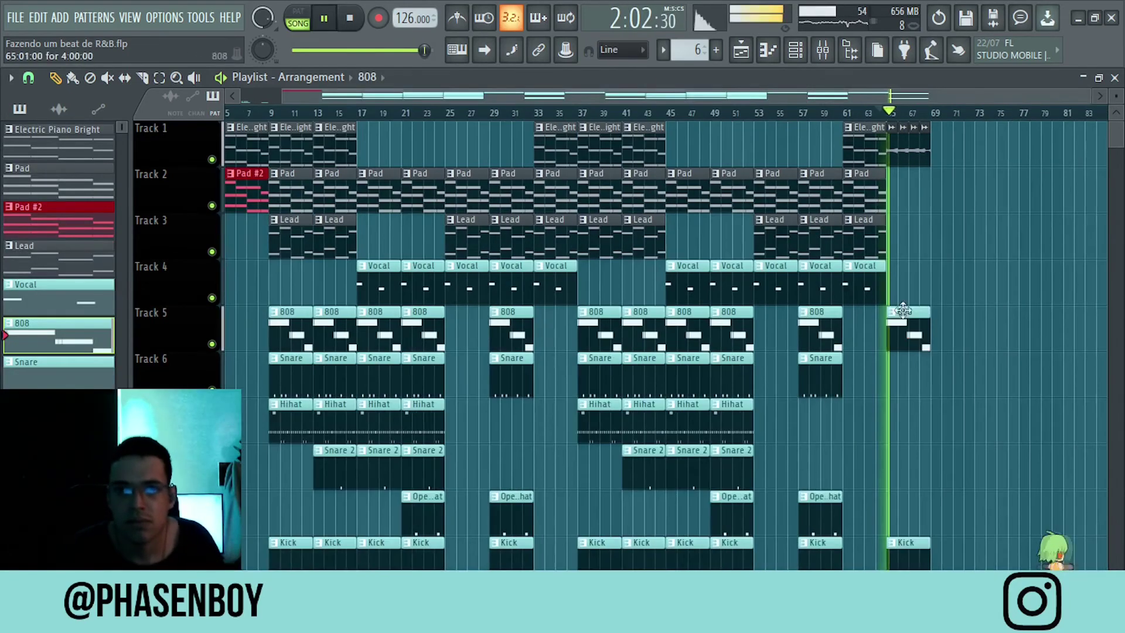
# Step: Copy a Snare clip to Track 6, align its start with bar 65 and play the ending
pyautogui.moveTo(737, 378); pyautogui.dragTo(917, 382)
pyautogui.press('space')
pyautogui.press('space')
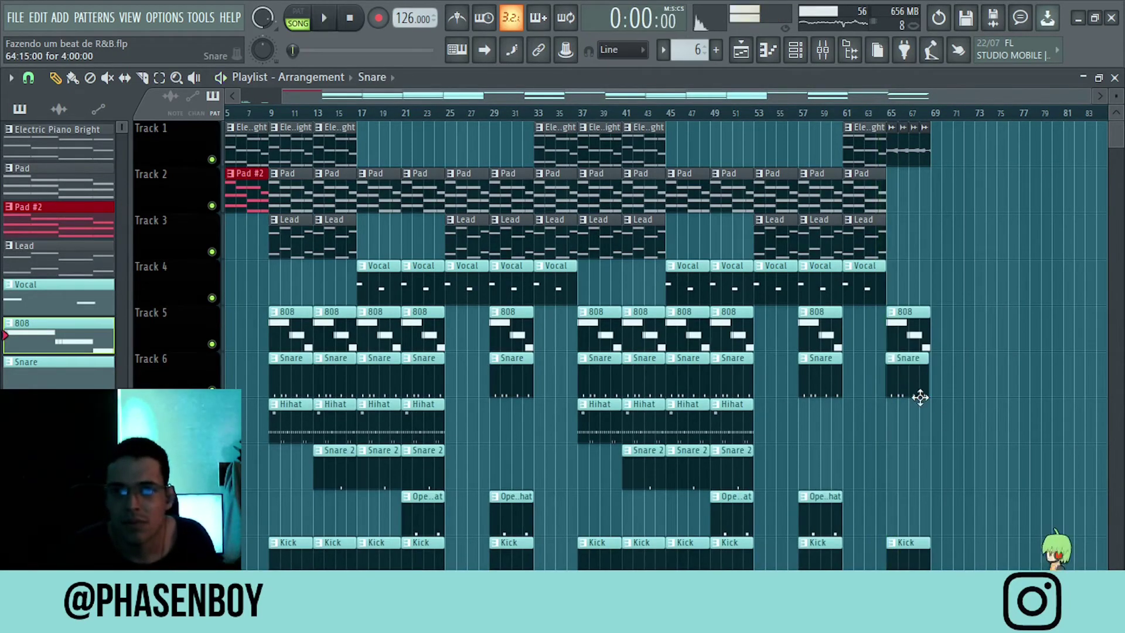
pyautogui.scroll(4, 920, 396)
pyautogui.click(716, 115)
pyautogui.press('space')
pyautogui.scroll(4, 826, 378)
pyautogui.moveTo(721, 376); pyautogui.dragTo(744, 376)
# Step: Duplicate the reversed piano, 808, Snare and Kick clips of bars 65 to 68 onto bars 69 to 72 and play them
pyautogui.scroll(-6, 788, 378)
pyautogui.moveTo(807, 560); pyautogui.dragTo(811, 147)
pyautogui.hotkey('ctrl', 'b')
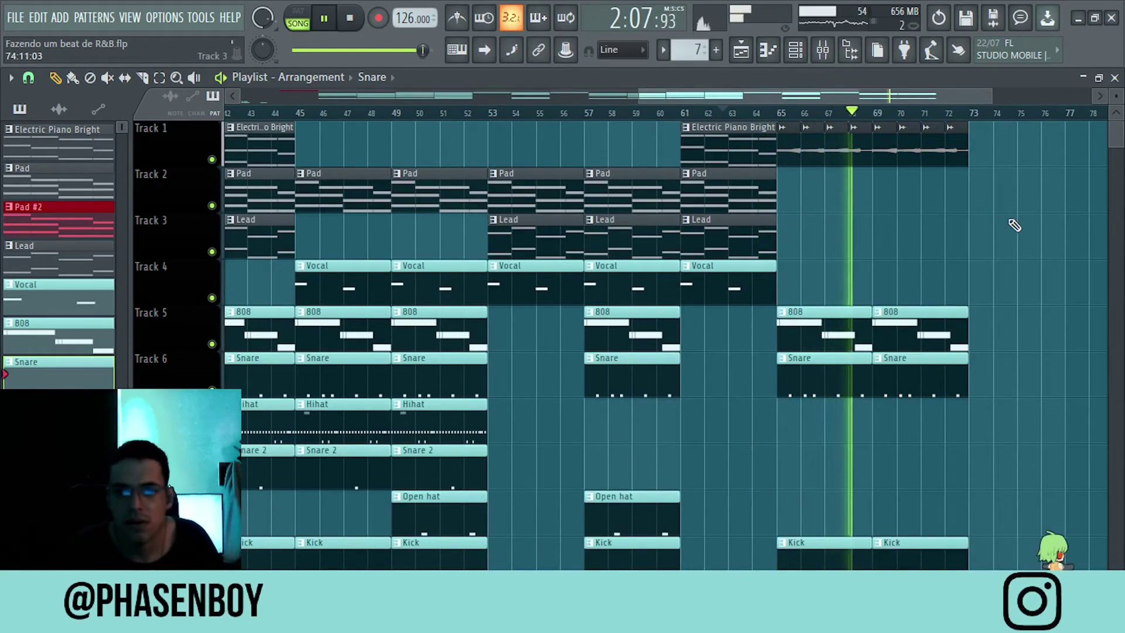
pyautogui.click(1034, 253)
pyautogui.scroll(-5, 1034, 253)
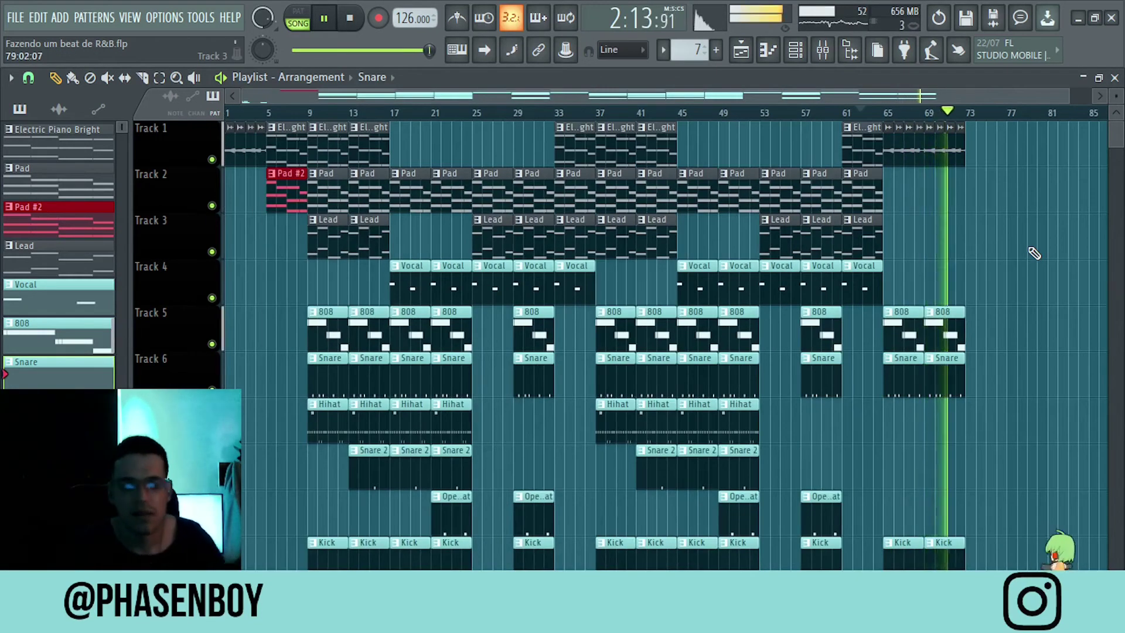
pyautogui.press('space')
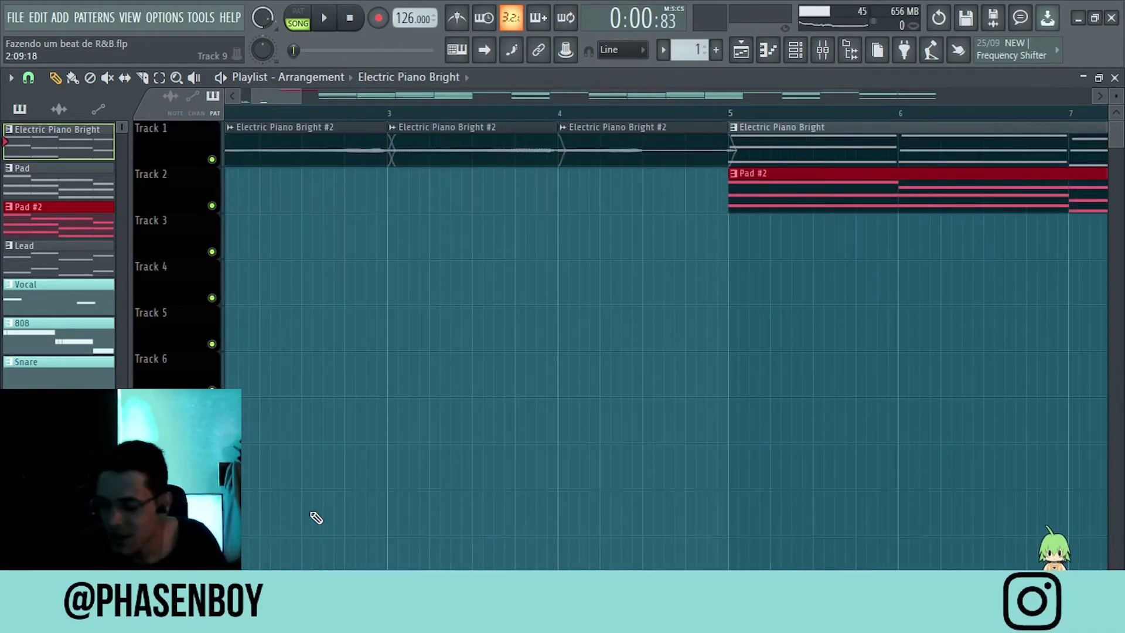
# Step: Open the Electric Piano Bright pattern that starts at bar 5 in the piano roll and play its chords
pyautogui.scroll(-3, 309, 322)
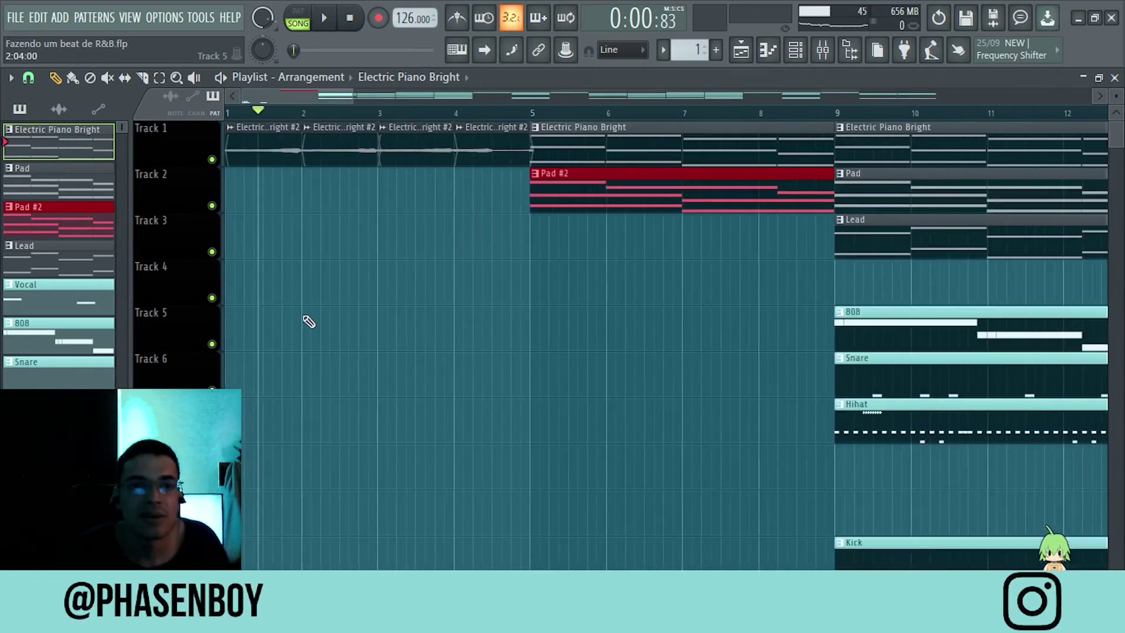
pyautogui.scroll(3, 264, 201)
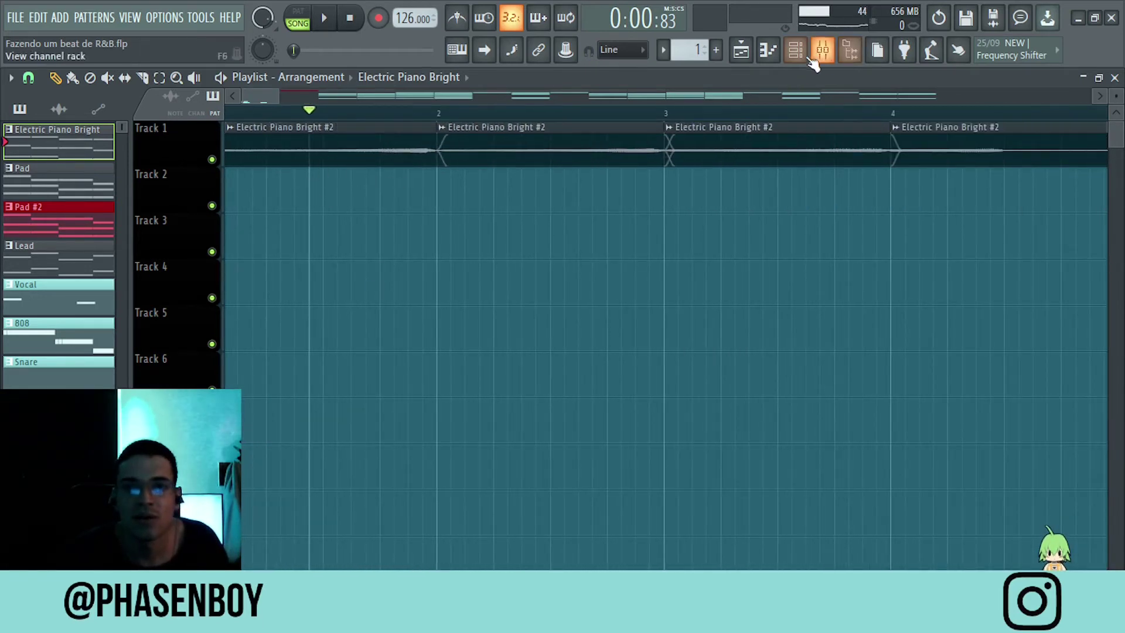
pyautogui.scroll(-3, 463, 199)
pyautogui.scroll(3, 473, 190)
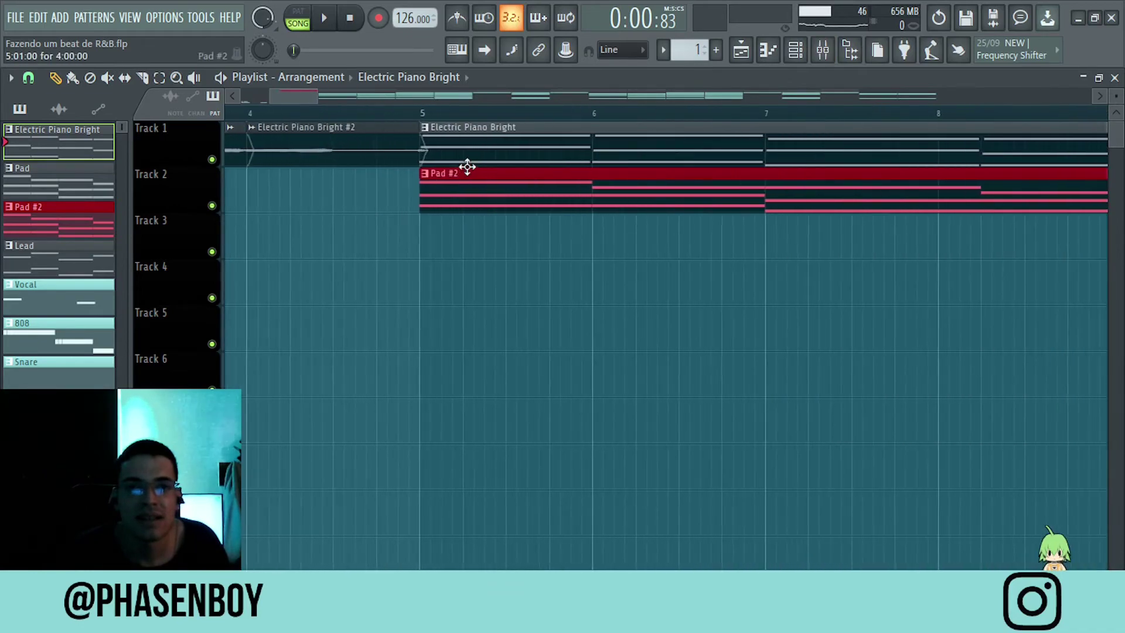
pyautogui.doubleClick(480, 156)
pyautogui.scroll(3, 337, 188)
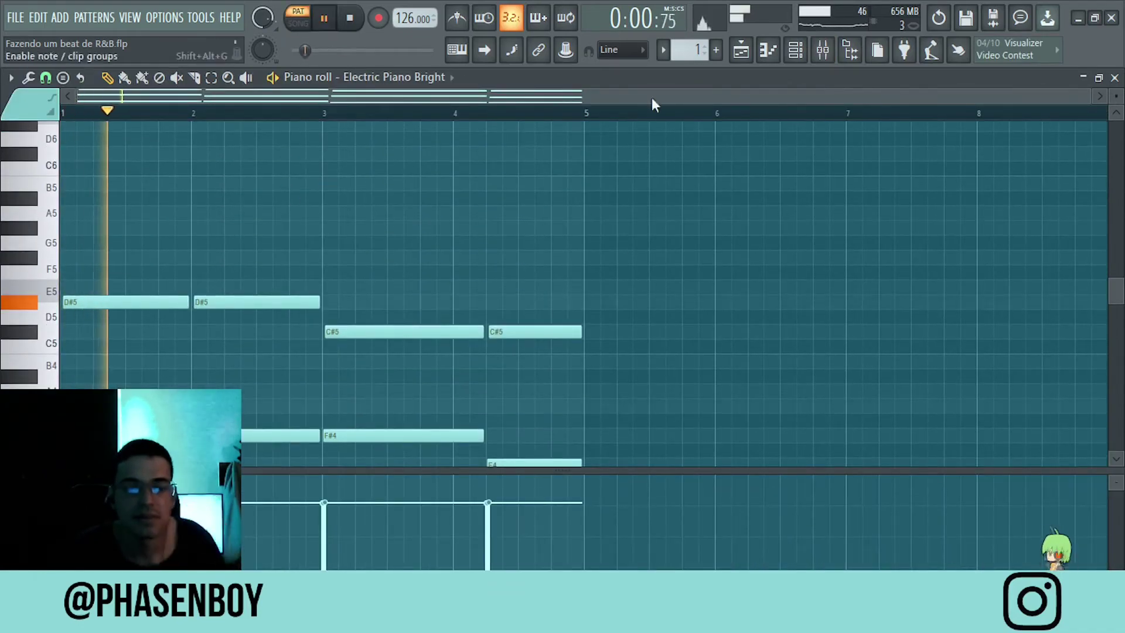
# Step: Check the effect chain on mixer Insert 1, and play the electric piano pattern again with the playlist shown
pyautogui.click(829, 56)
pyautogui.press('space')
pyautogui.click(149, 120)
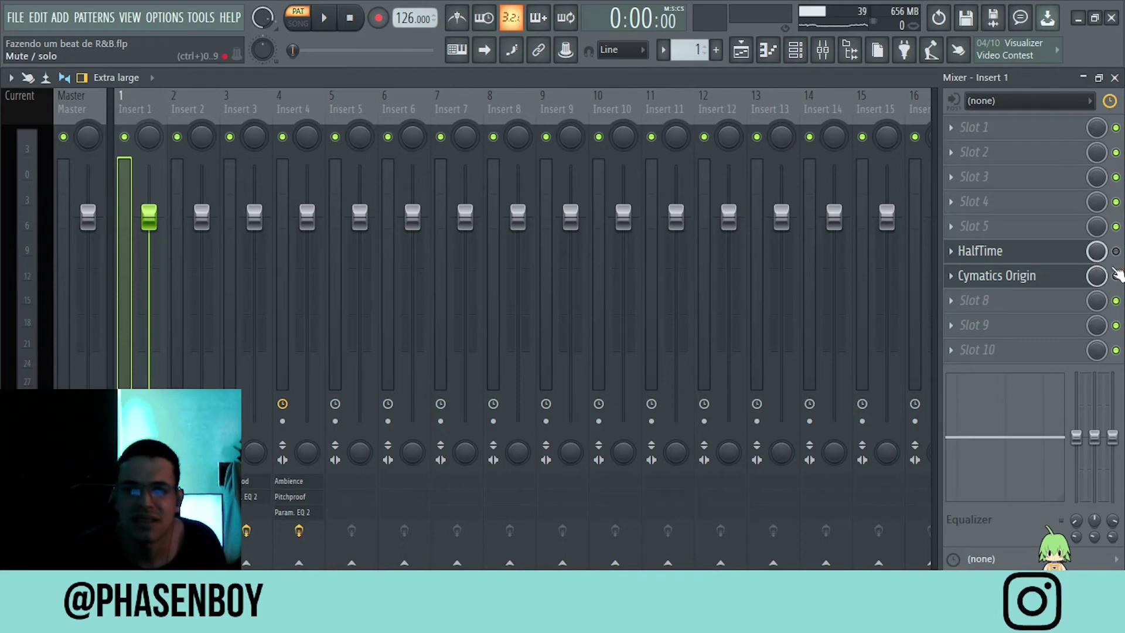
pyautogui.click(740, 59)
pyautogui.press('space')
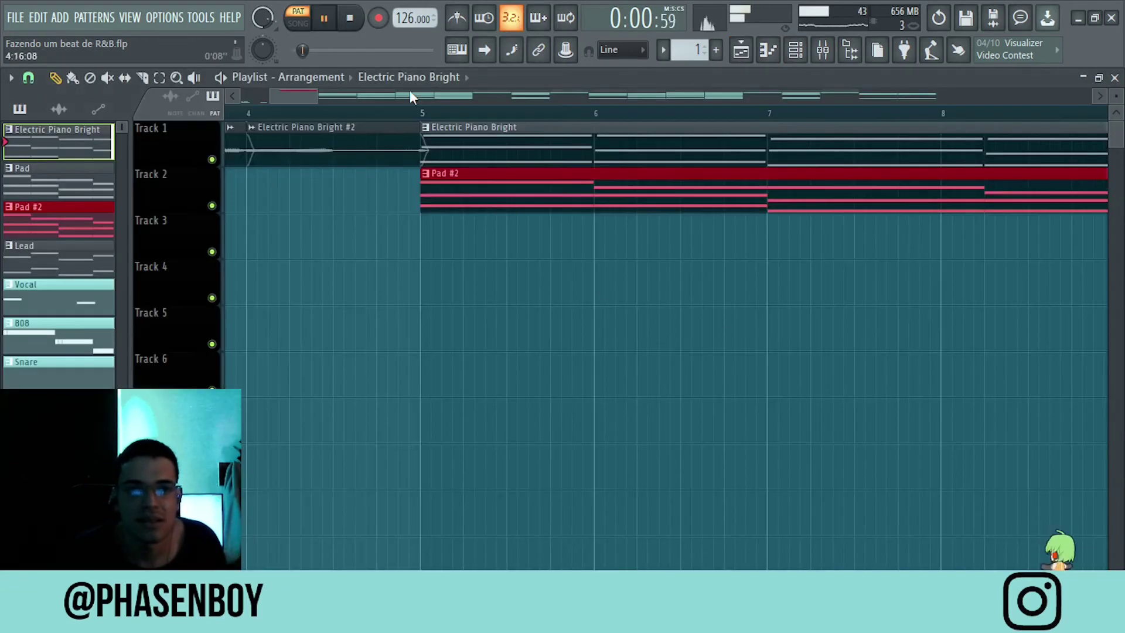
# Step: Solo Track 1 in the playlist and play the electric piano from bar 5, plus the reversed intro
pyautogui.scroll(-5, 556, 404)
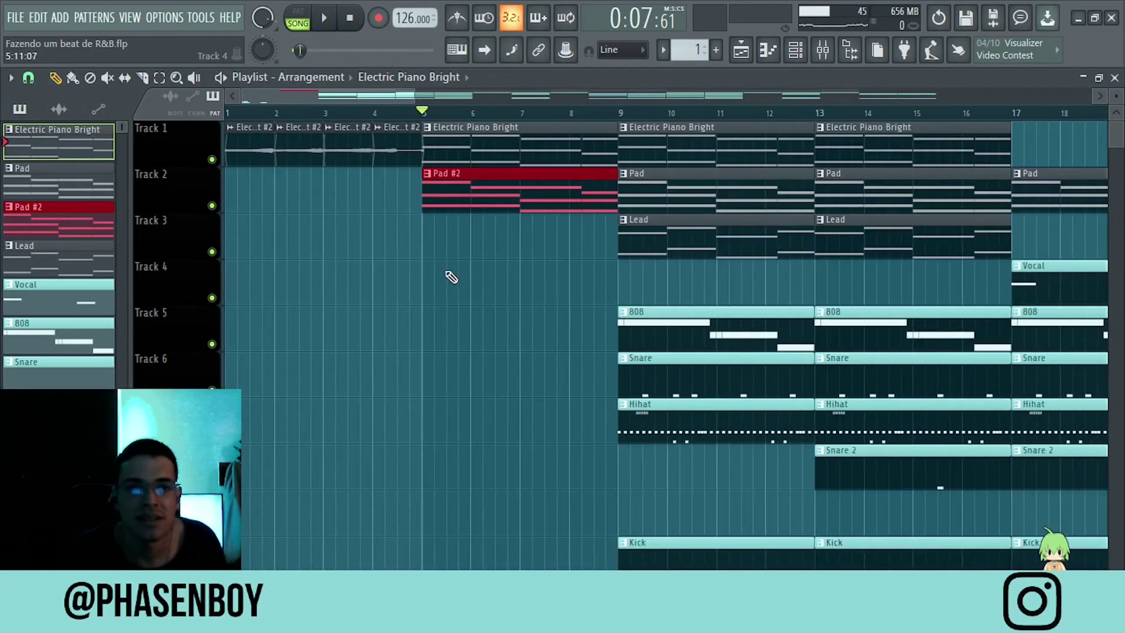
pyautogui.scroll(3, 375, 238)
pyautogui.rightClick(213, 160)
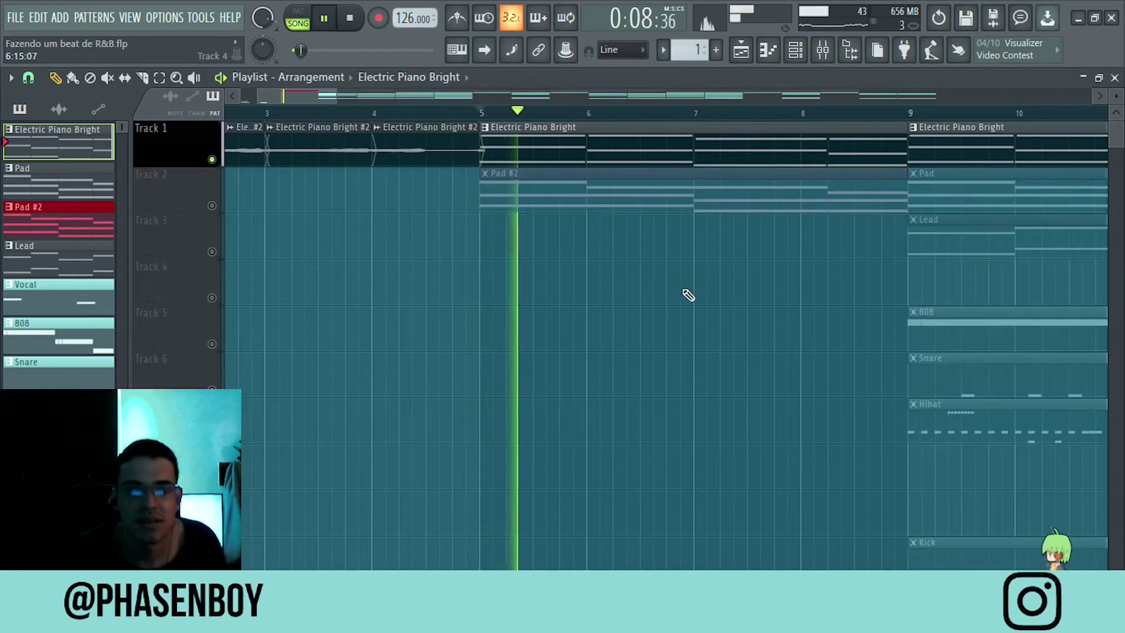
pyautogui.scroll(-3, 683, 290)
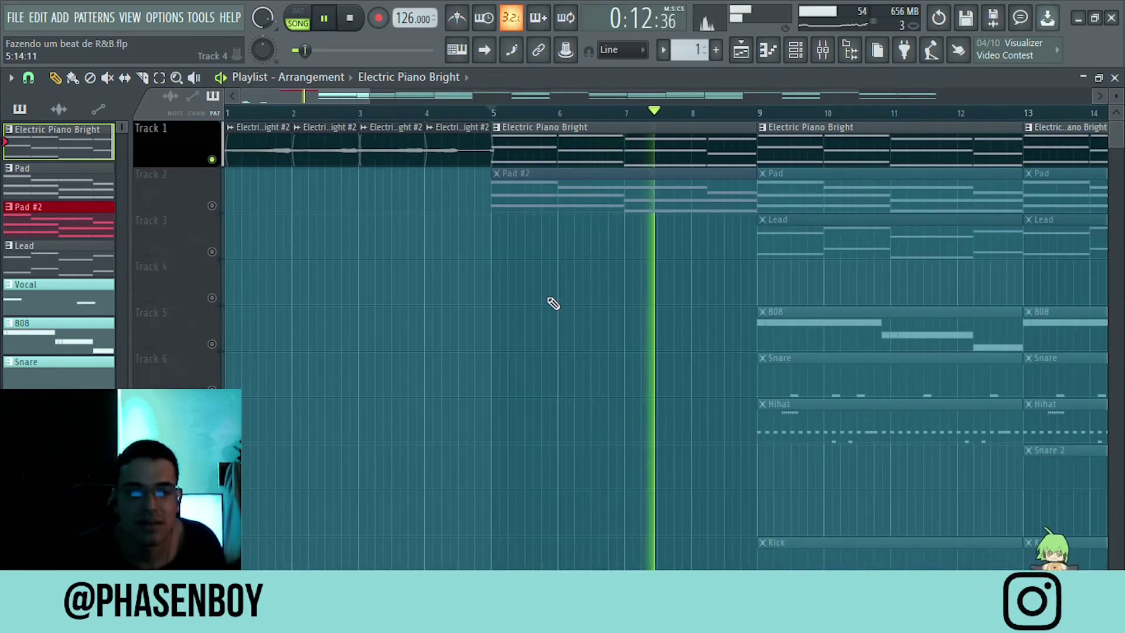
pyautogui.press('space')
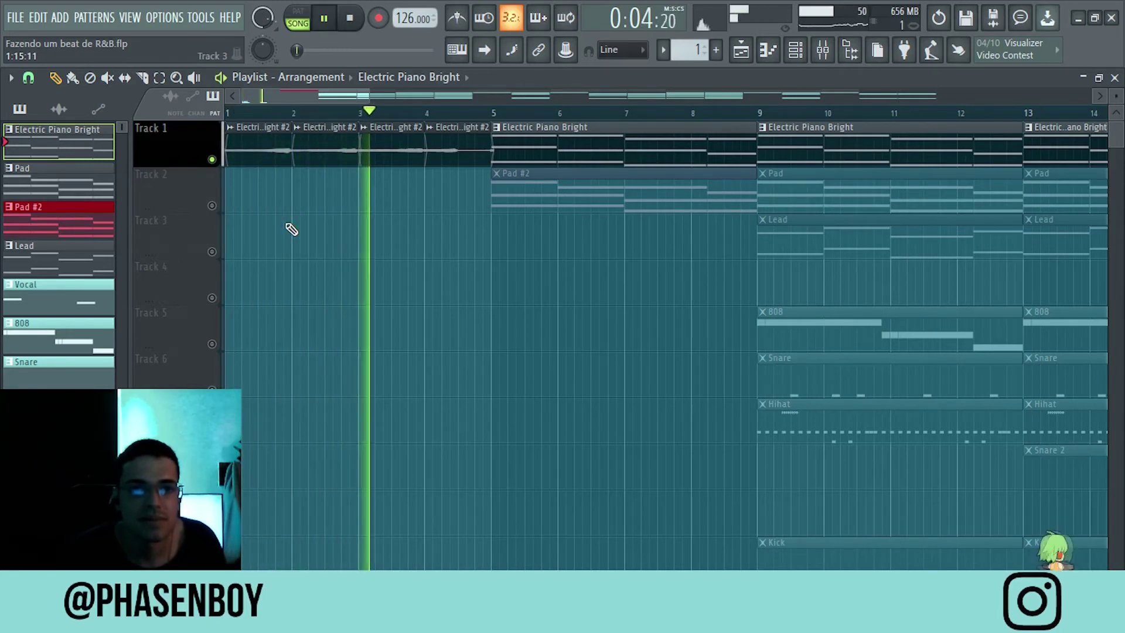
pyautogui.press('space')
# Step: Inspect the HalfTime and Cymatics Origin effects on mixer Insert 1, closing each plugin window after viewing it
pyautogui.click(823, 51)
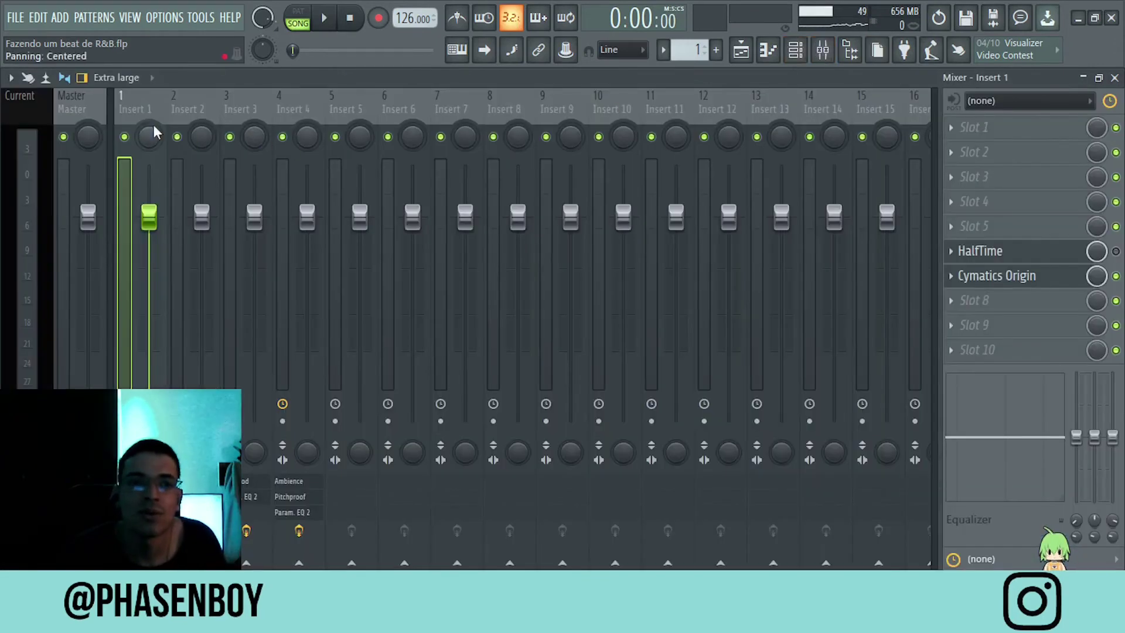
pyautogui.click(1040, 260)
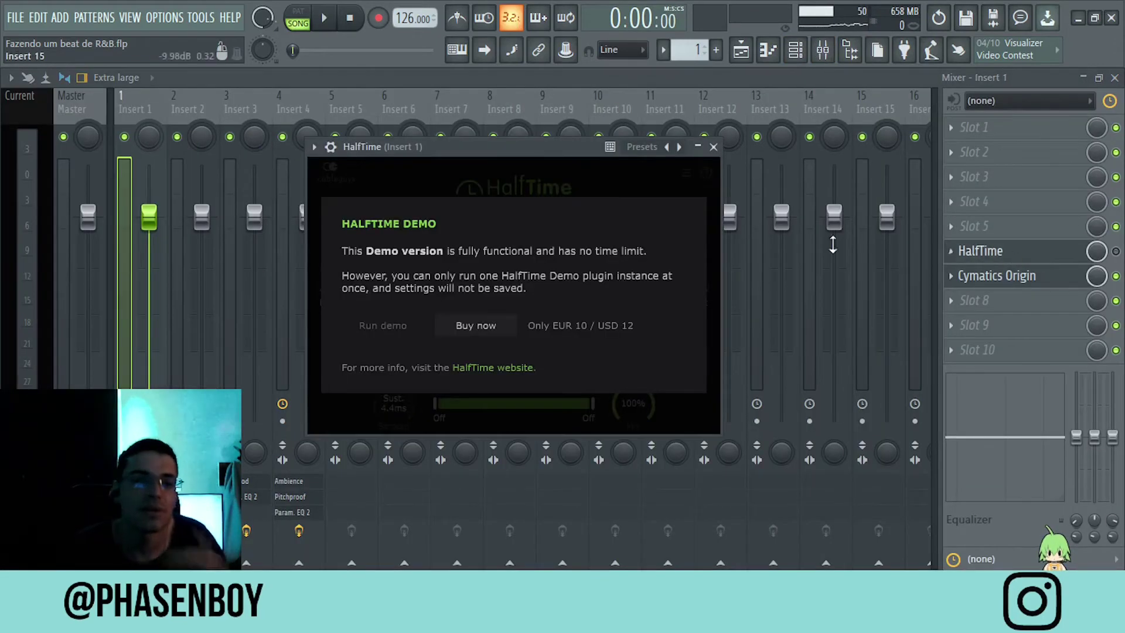
pyautogui.click(714, 147)
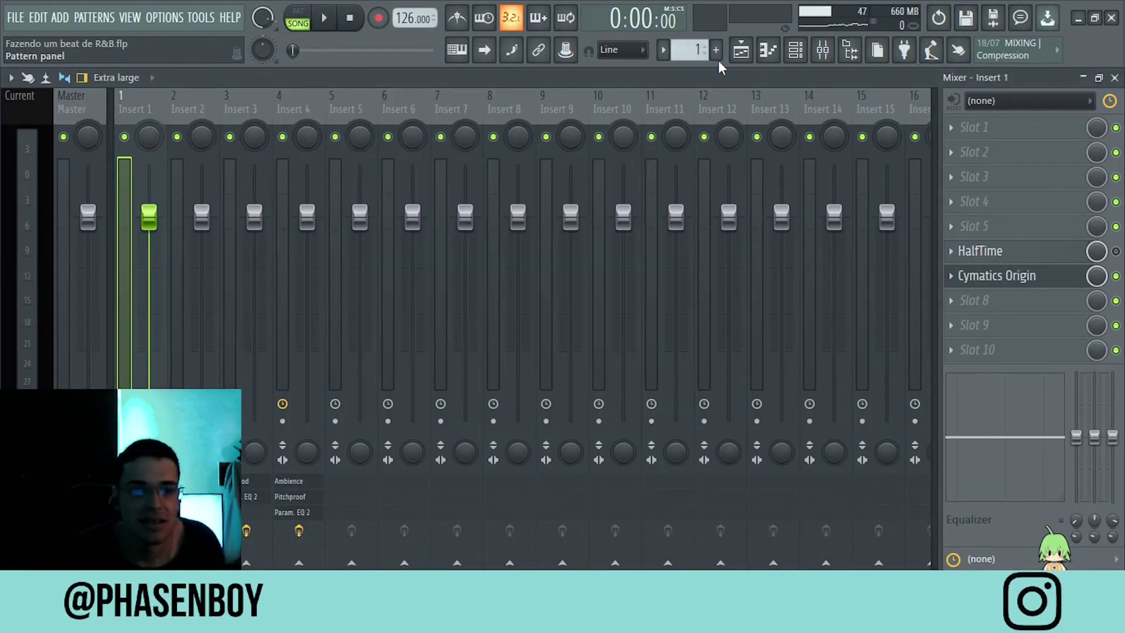
pyautogui.click(1036, 278)
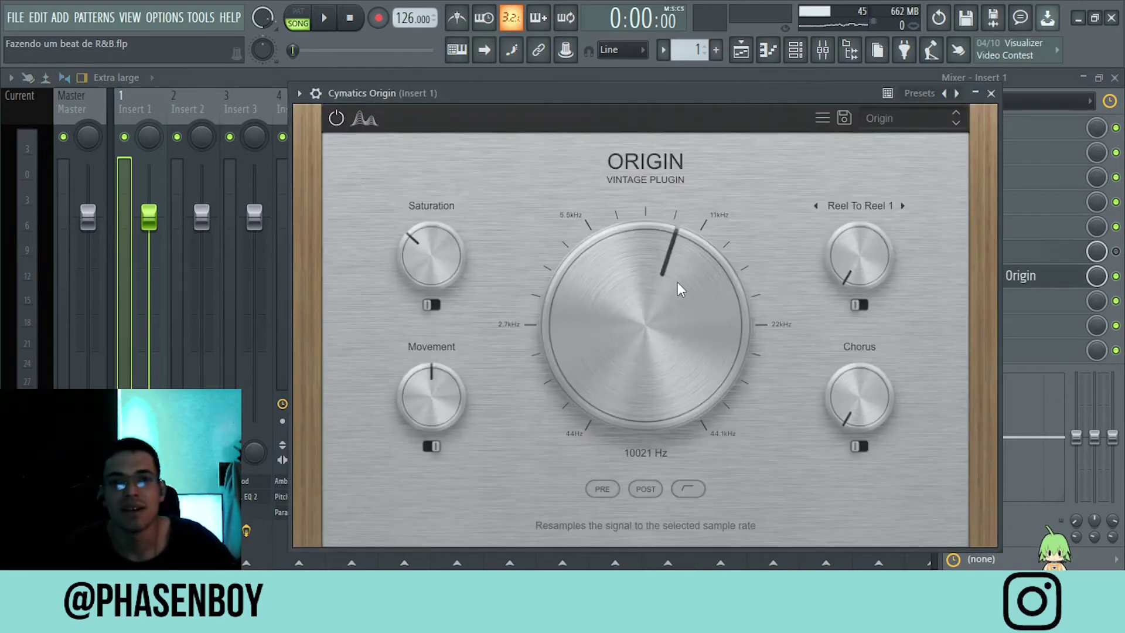
pyautogui.click(991, 93)
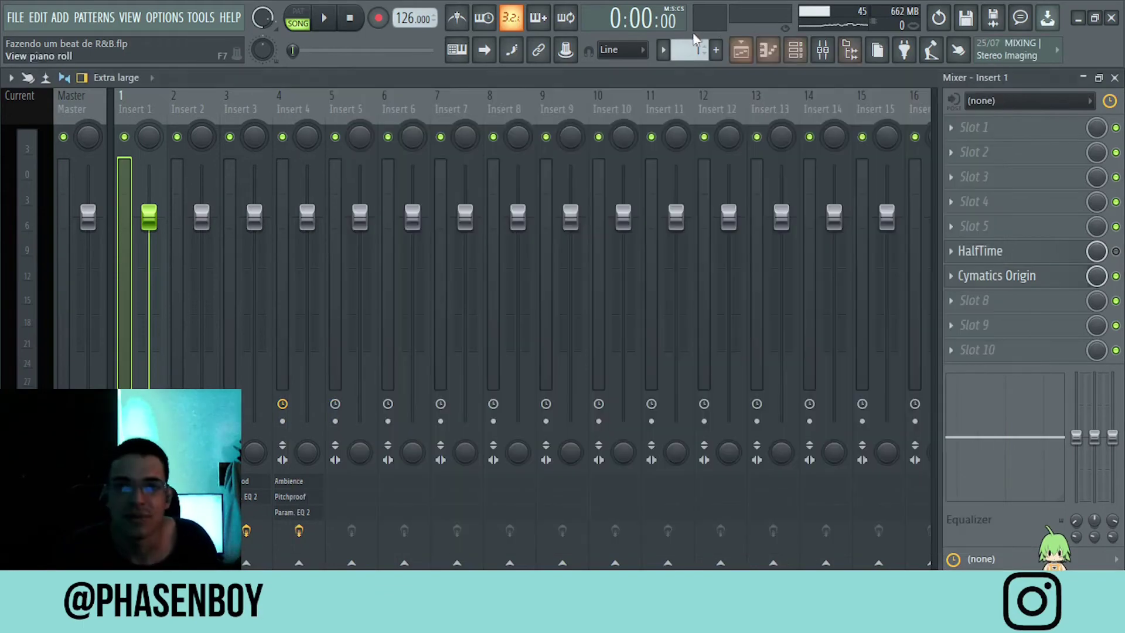
# Step: Unmute Track 2 in the playlist and examine the notes of the Electric Piano Bright pattern at bar 5
pyautogui.click(760, 51)
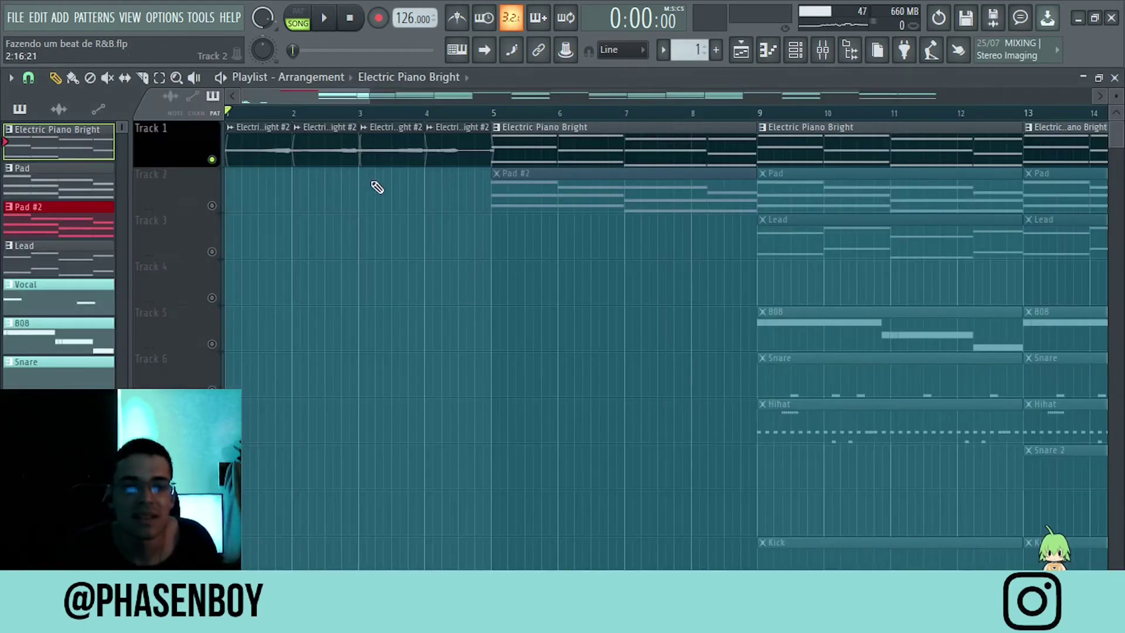
pyautogui.click(212, 205)
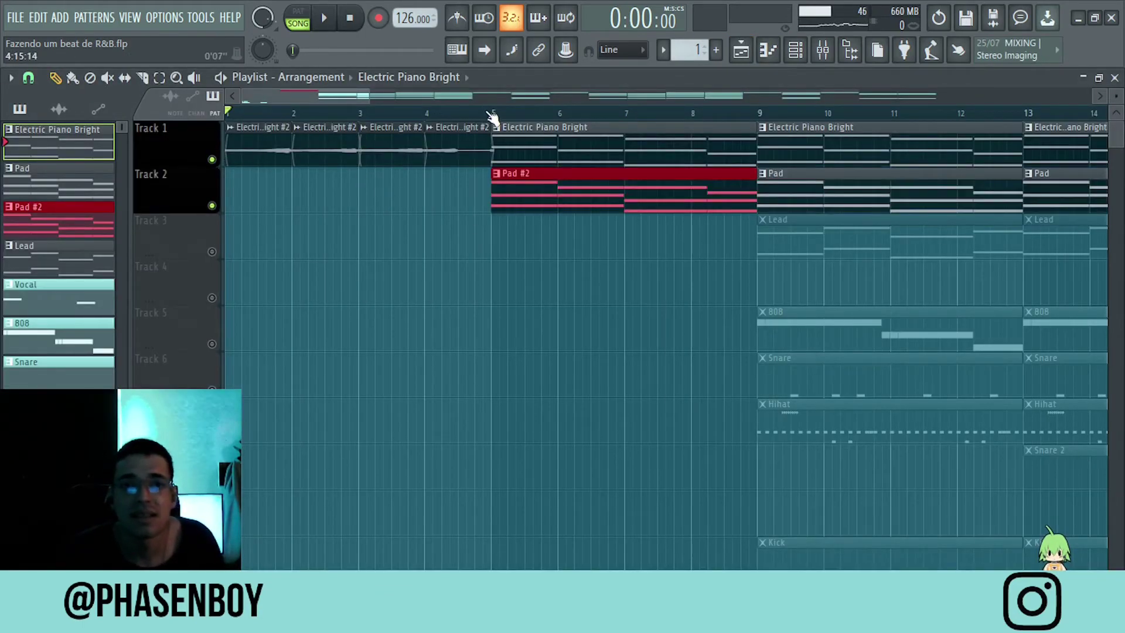
pyautogui.doubleClick(518, 154)
pyautogui.scroll(-5, 119, 227)
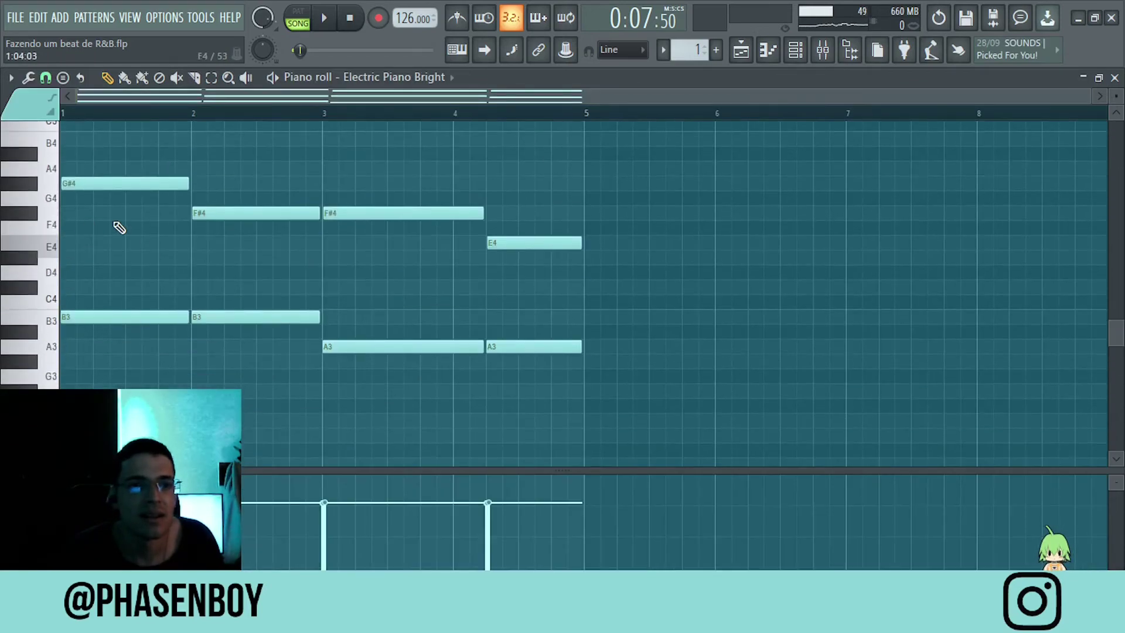
pyautogui.scroll(4, 362, 248)
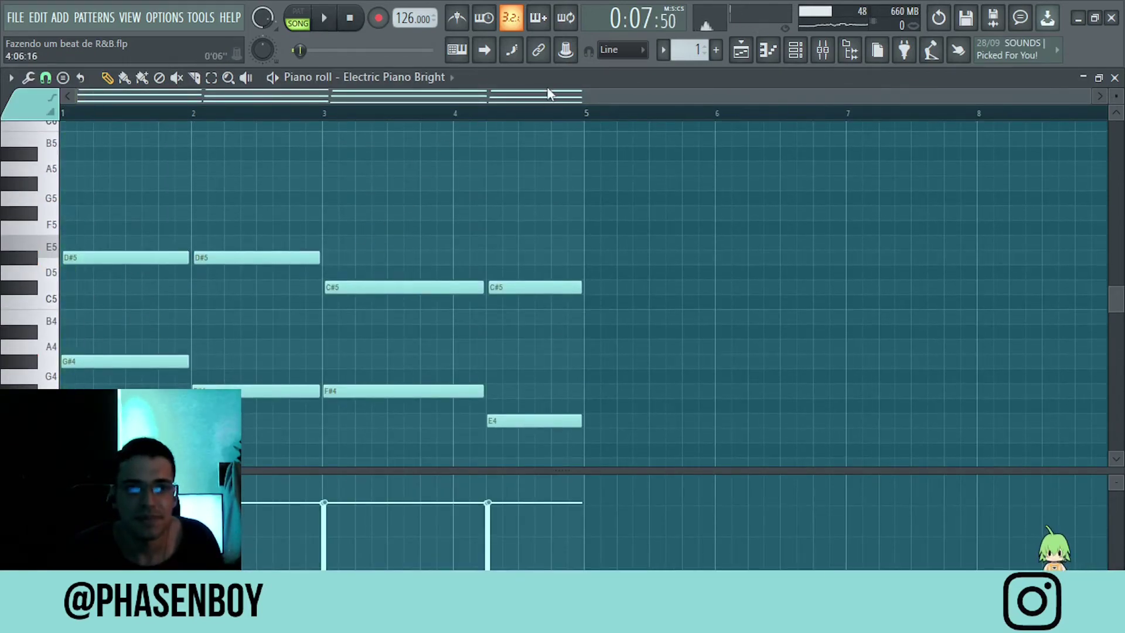
# Step: Open the Electric Piano Bright channel's FLEX instrument to examine its preset and pitch settings, and close it again
pyautogui.click(796, 50)
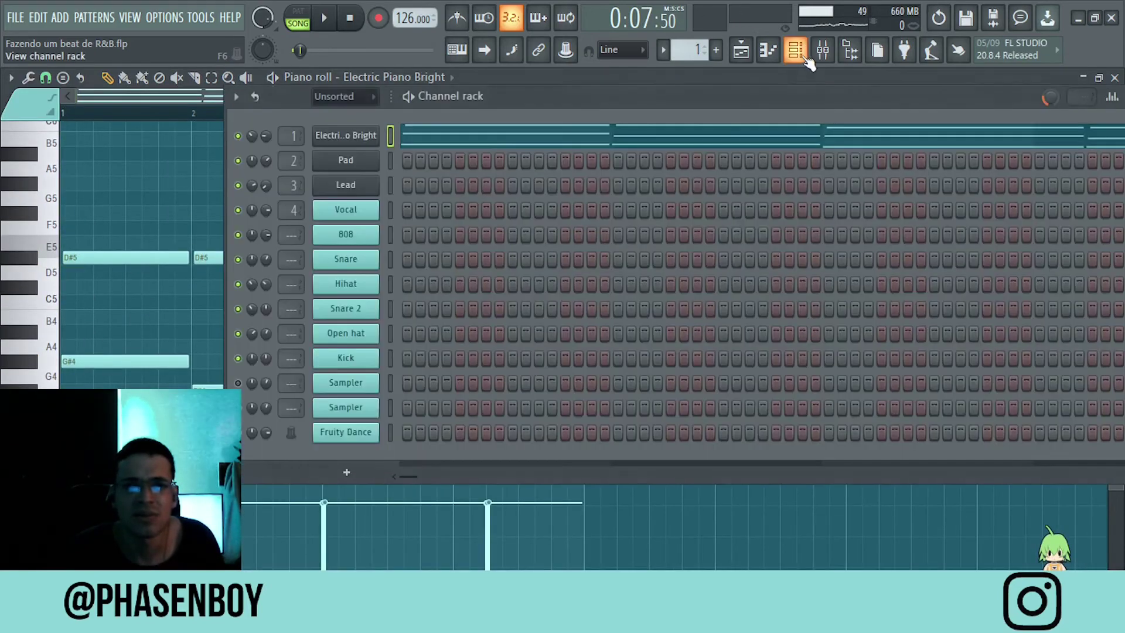
pyautogui.click(374, 141)
pyautogui.click(895, 72)
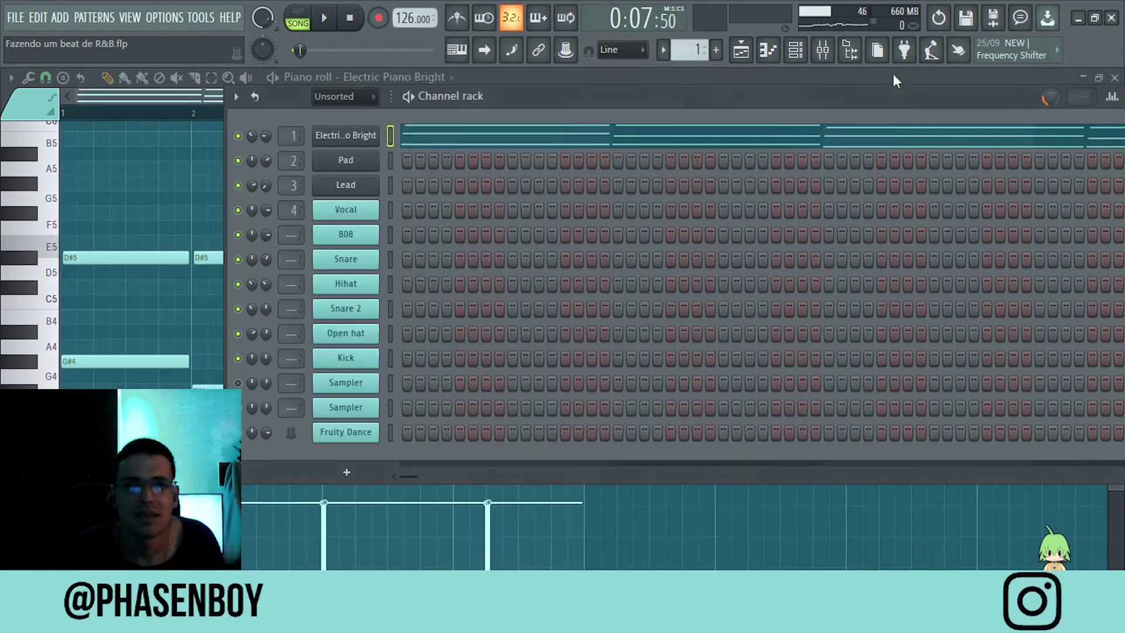
pyautogui.click(333, 136)
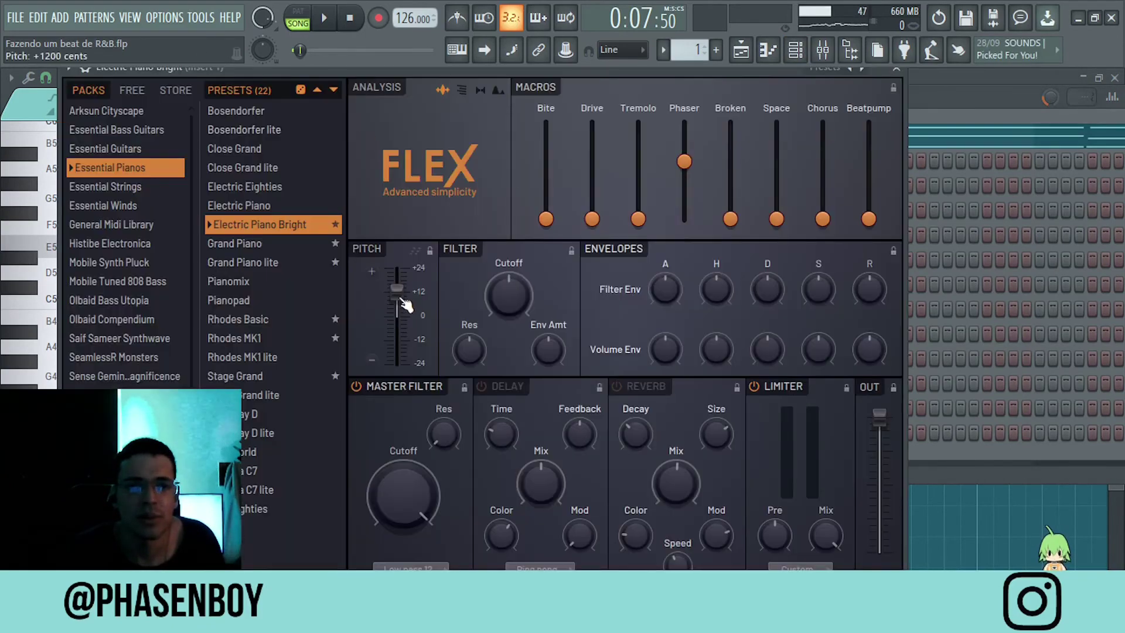
pyautogui.click(895, 71)
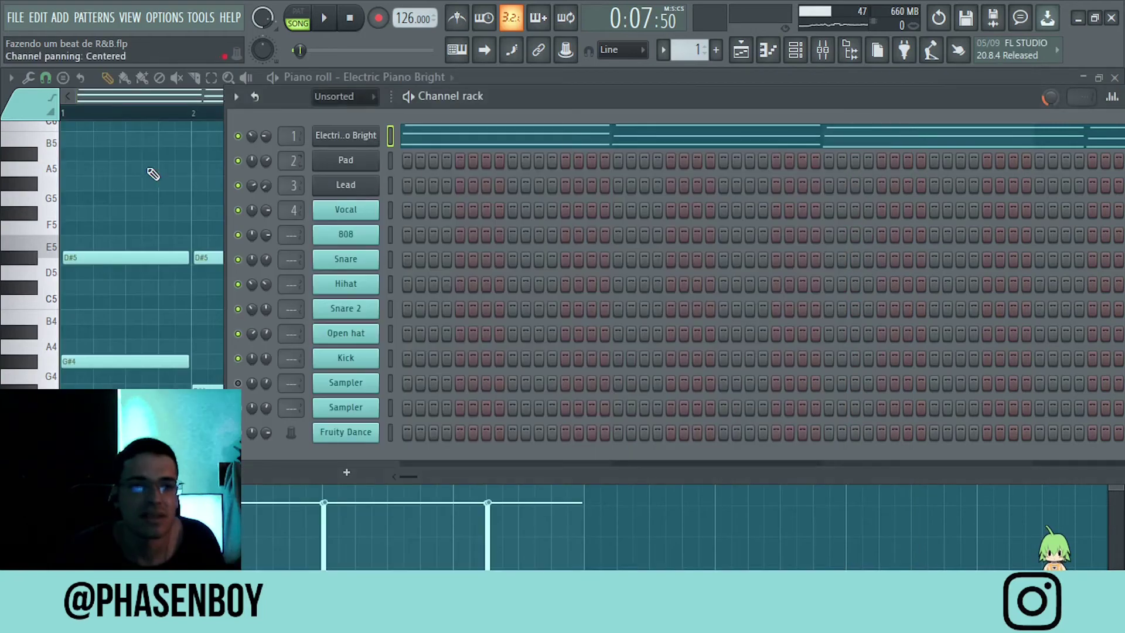
# Step: Examine the electric piano chords across bars 1 to 4 of the piano roll, play them and return to the playlist
pyautogui.click(151, 174)
pyautogui.scroll(-2, 216, 286)
pyautogui.keyDown('ctrl'); pyautogui.scroll(6, 214, 299); pyautogui.keyUp('ctrl')
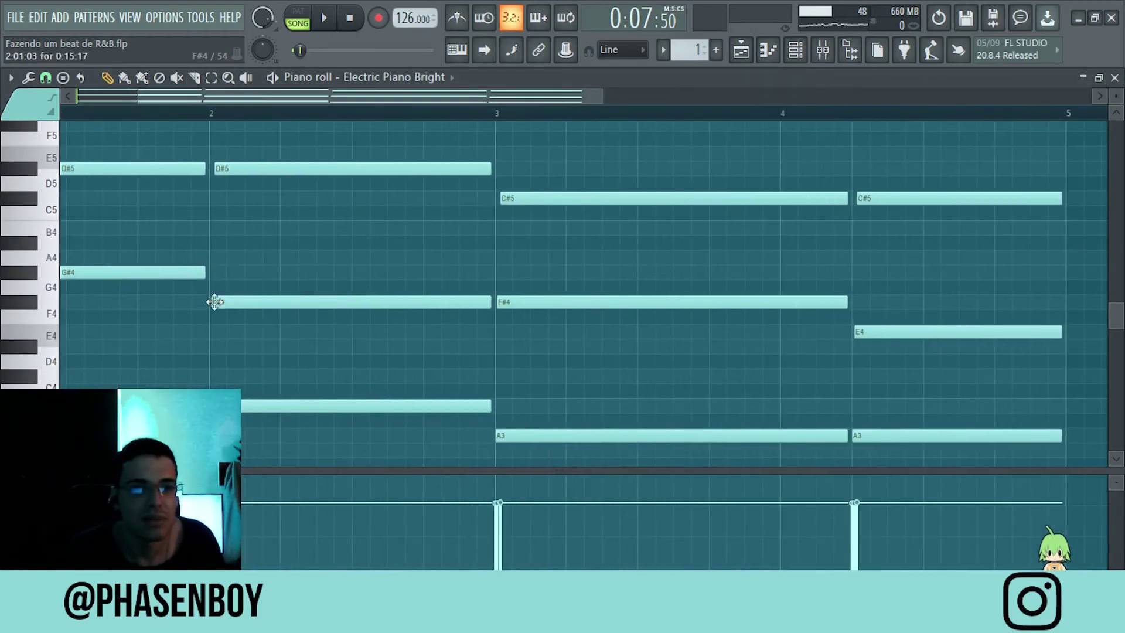
pyautogui.keyDown('ctrl'); pyautogui.scroll(-4, 361, 229); pyautogui.keyUp('ctrl')
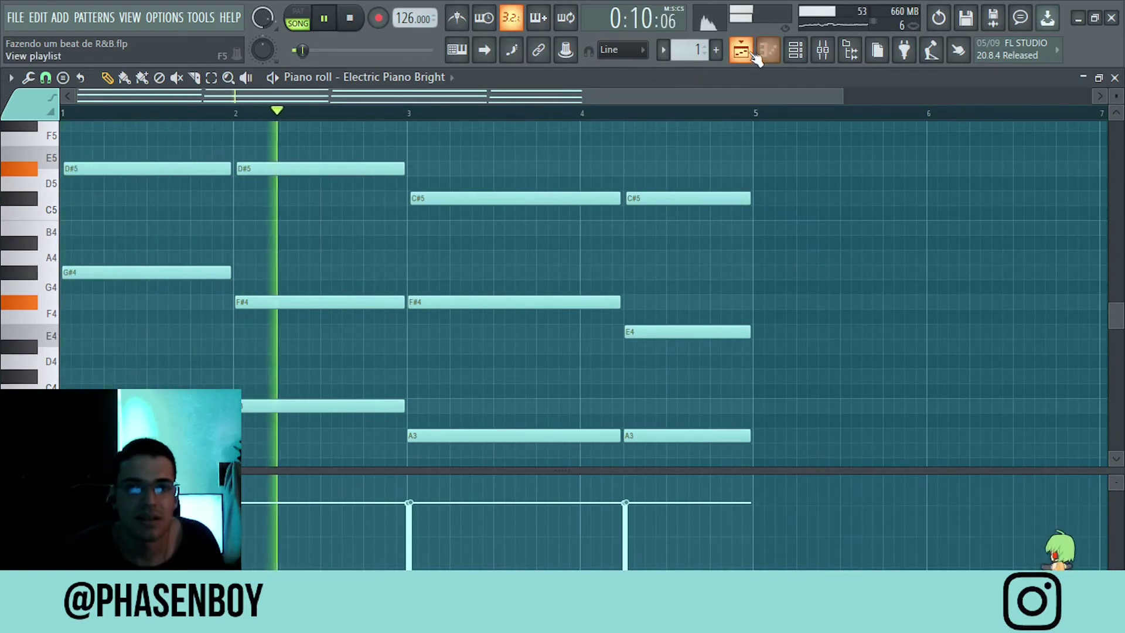
pyautogui.click(741, 50)
pyautogui.press('space')
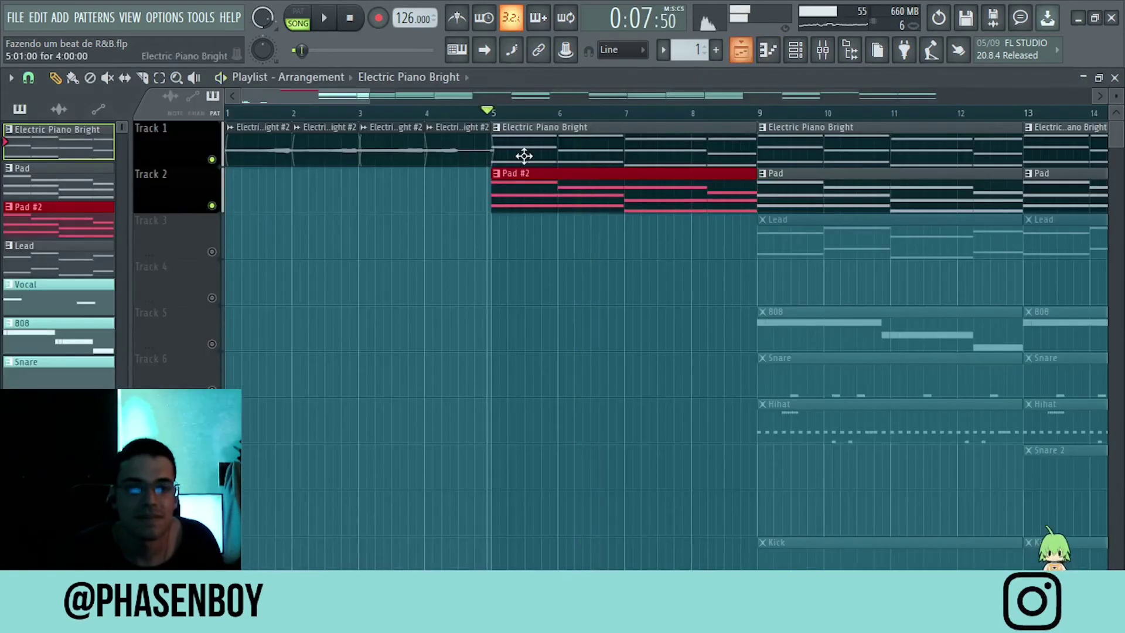
# Step: Open the Pad #2 pattern at bar 5 and examine its chord notes, briefly selecting the middle D#6 and C#6 voice
pyautogui.keyDown('ctrl'); pyautogui.scroll(4, 598, 215); pyautogui.keyUp('ctrl')
pyautogui.doubleClick(448, 193)
pyautogui.scroll(-6, 469, 240)
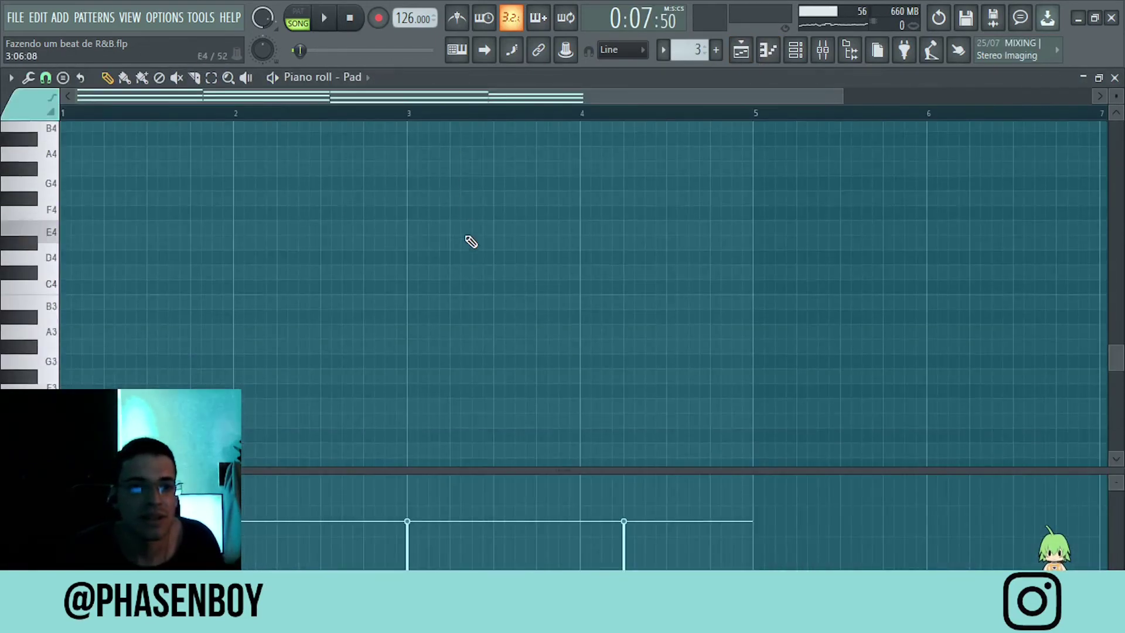
pyautogui.scroll(10, 451, 229)
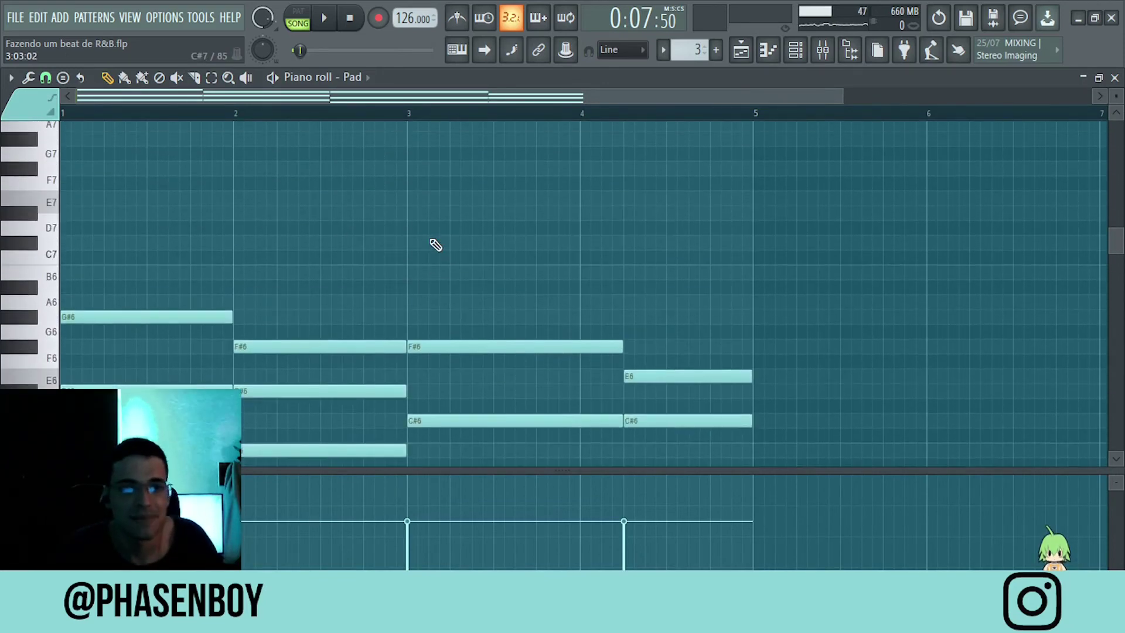
pyautogui.scroll(-3, 468, 245)
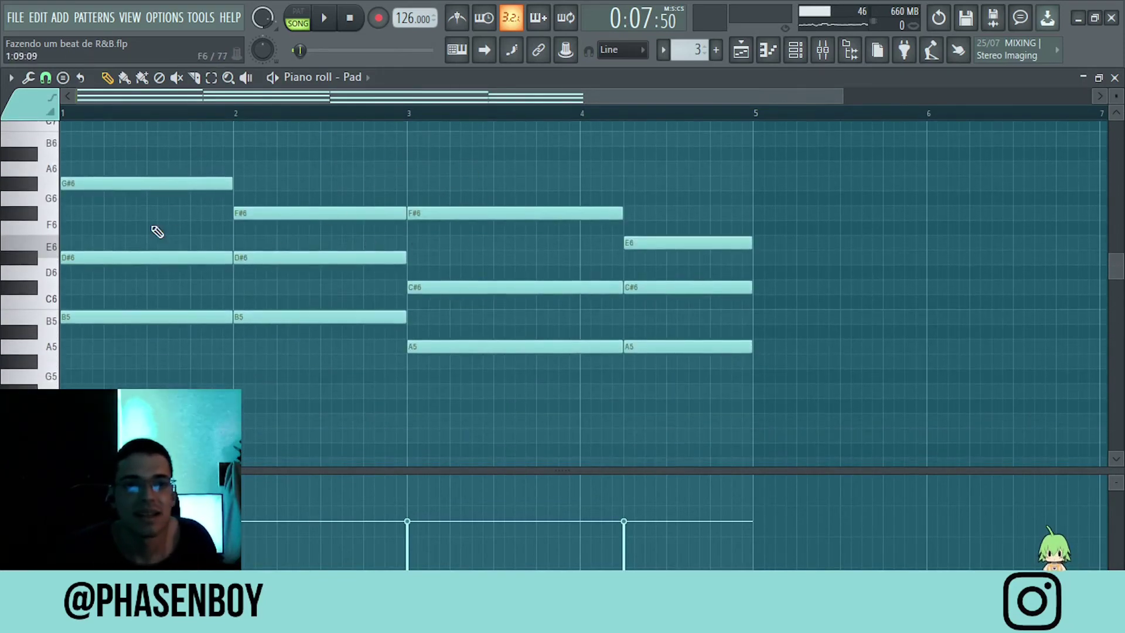
pyautogui.scroll(3, 251, 230)
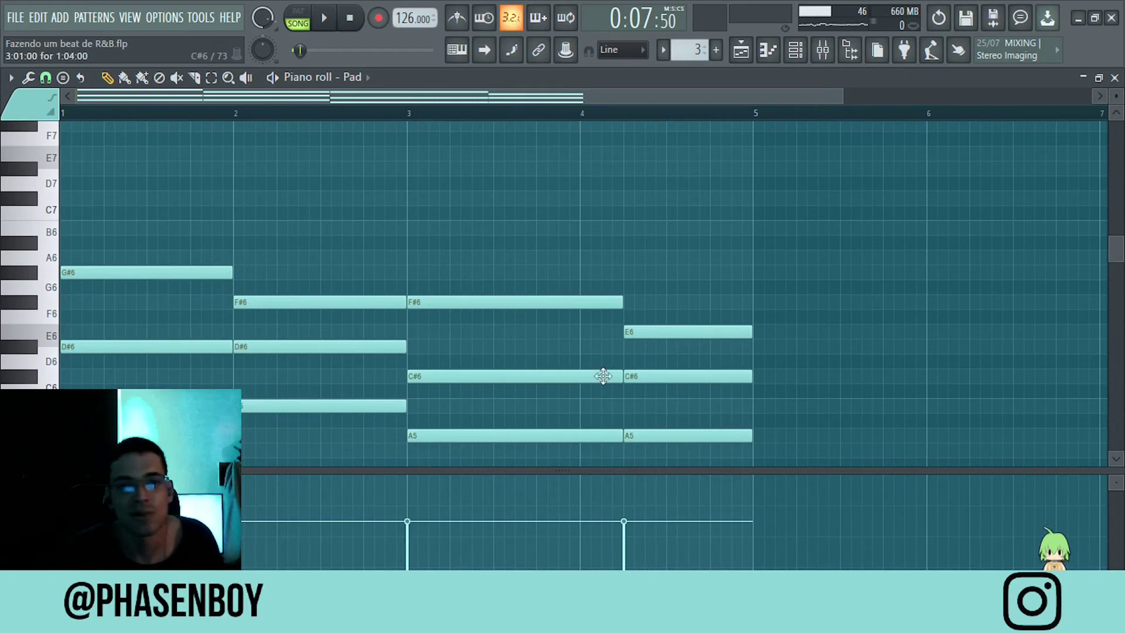
pyautogui.moveTo(652, 376); pyautogui.dragTo(104, 343)
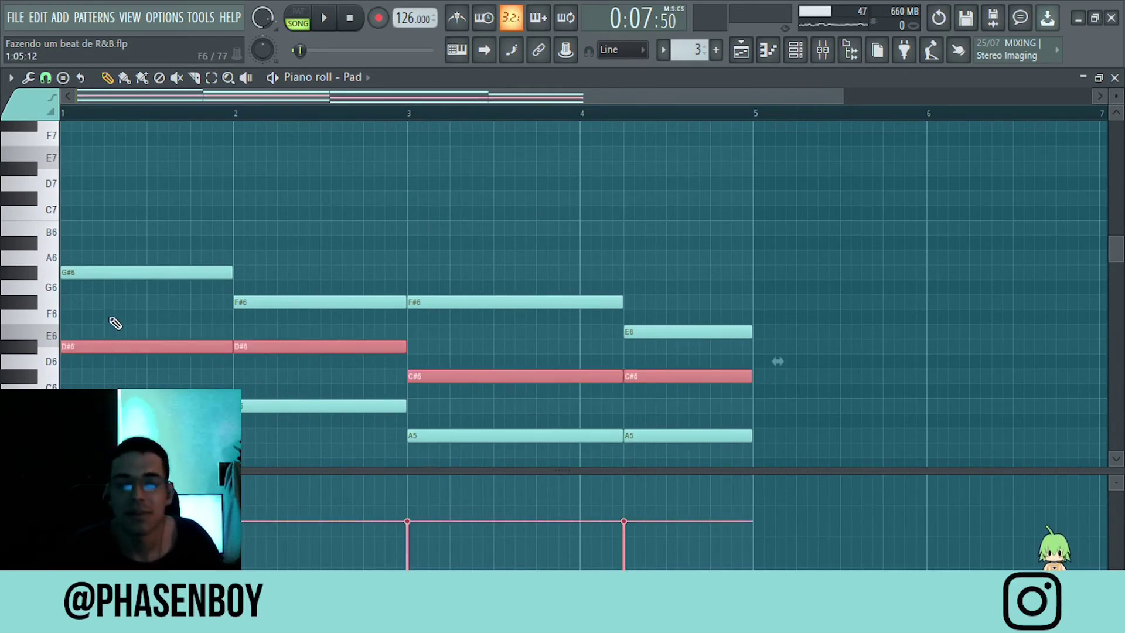
pyautogui.click(469, 218)
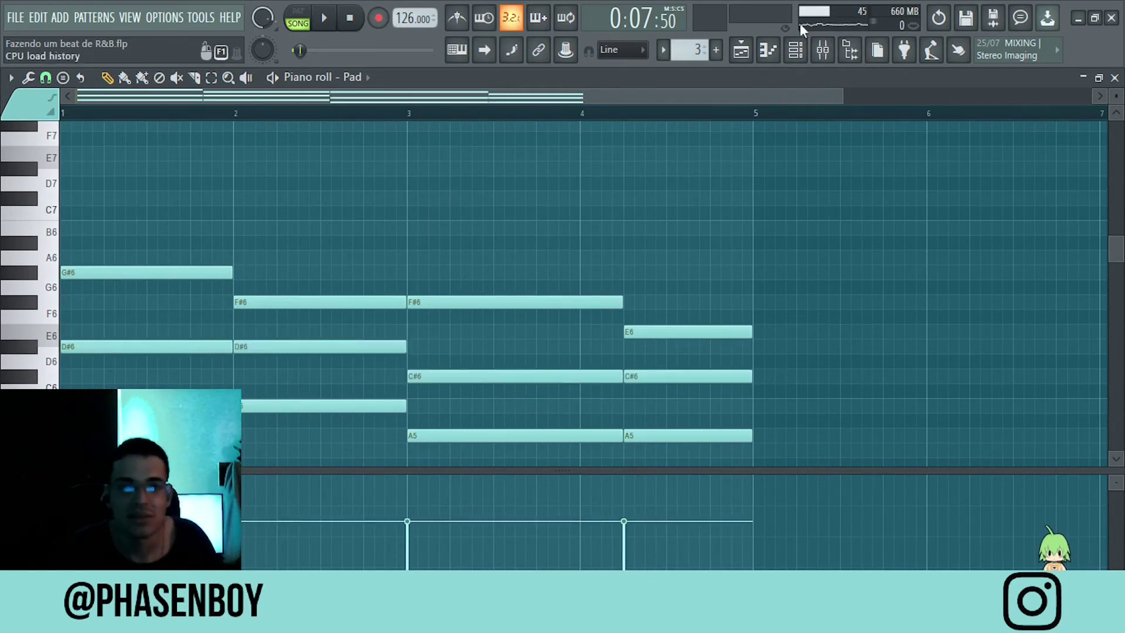
# Step: Play the playlist from bar 5 into bar 9 to hear the electric piano together with the Pad #2 and Pad clips
pyautogui.click(741, 50)
pyautogui.scroll(-5, 546, 316)
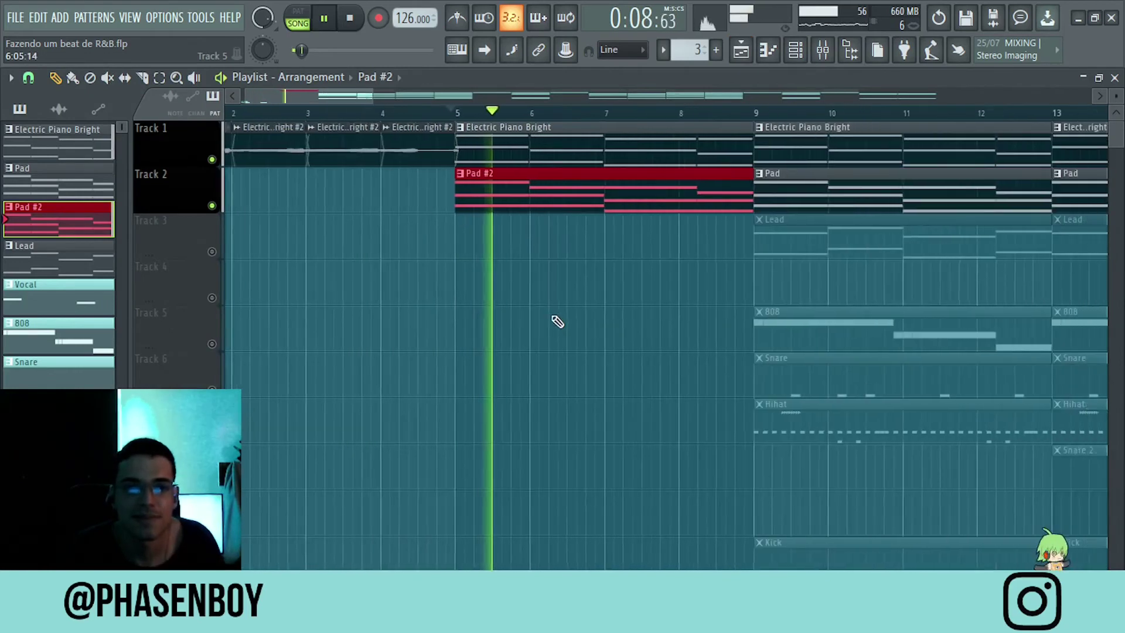
pyautogui.scroll(4, 557, 311)
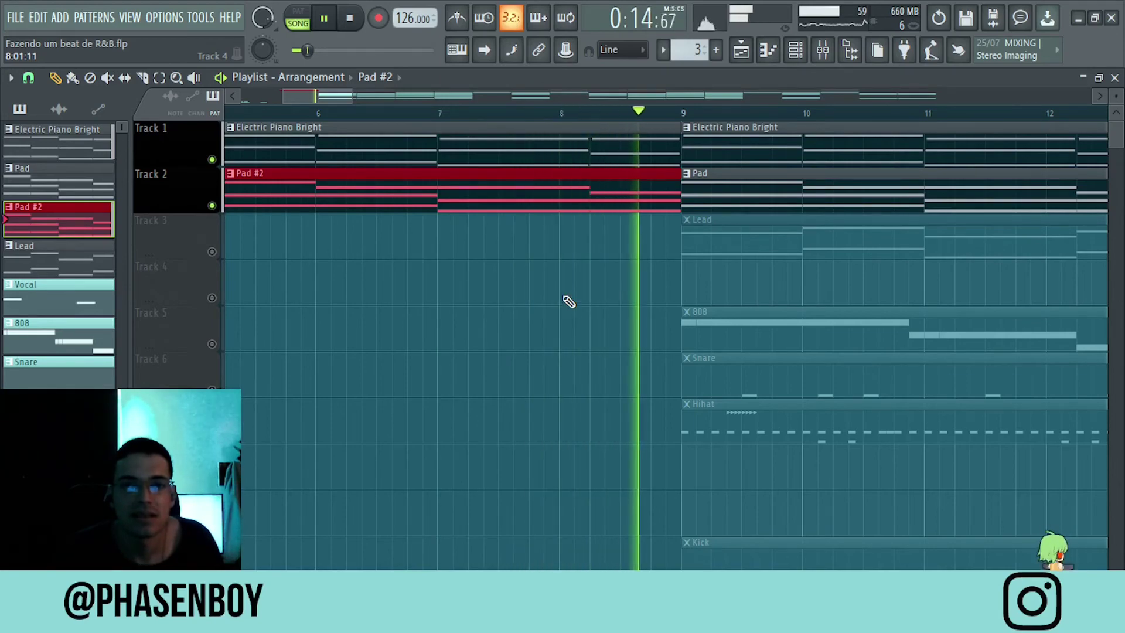
pyautogui.scroll(-4, 674, 310)
pyautogui.scroll(2, 463, 200)
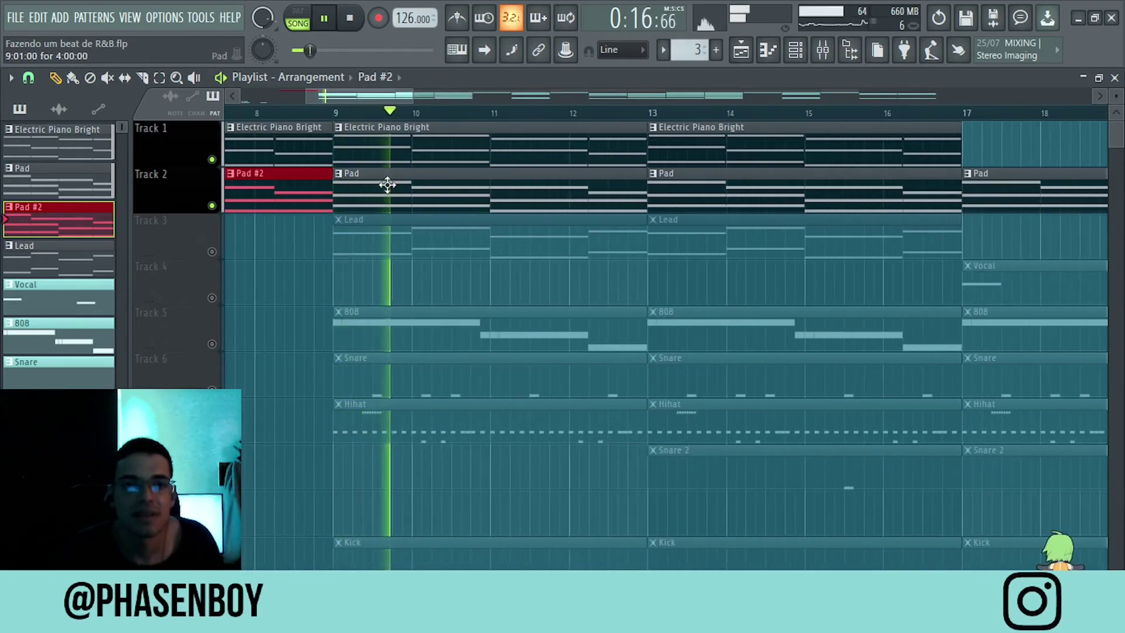
# Step: Stop playback, unmute Track 3 with the Lead clips and place the playhead just before bar 9
pyautogui.press('space')
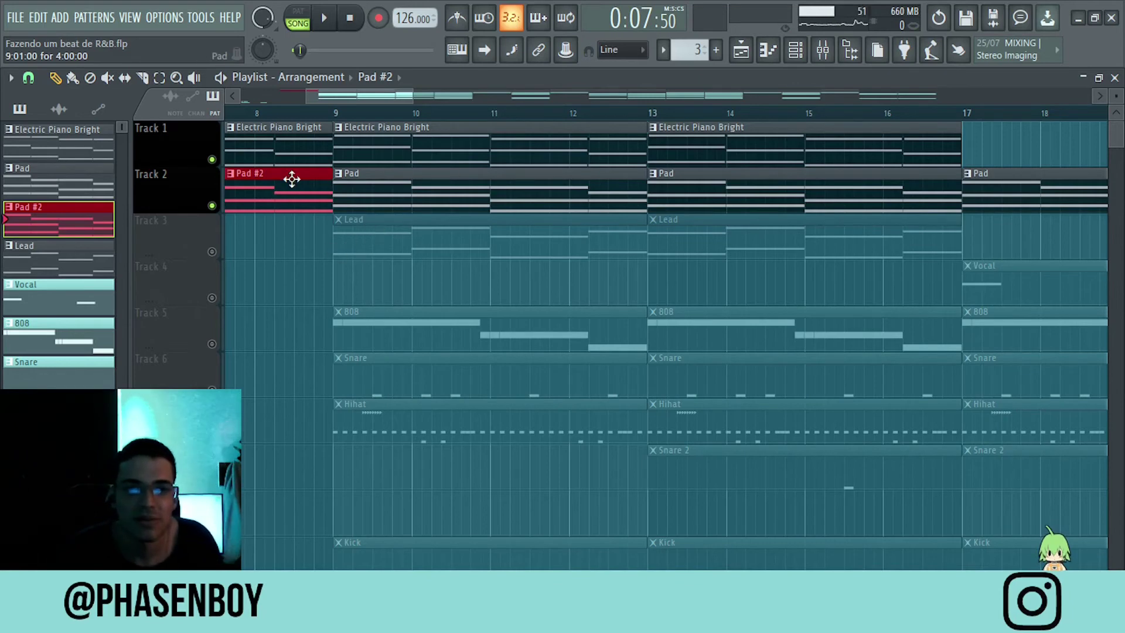
pyautogui.click(212, 252)
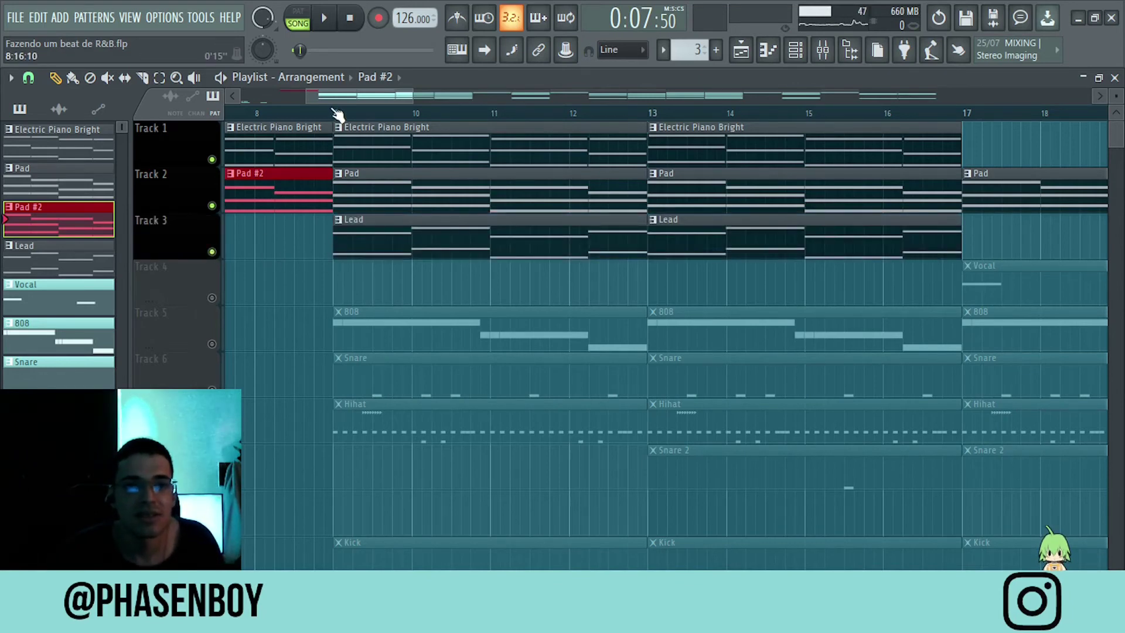
pyautogui.click(337, 111)
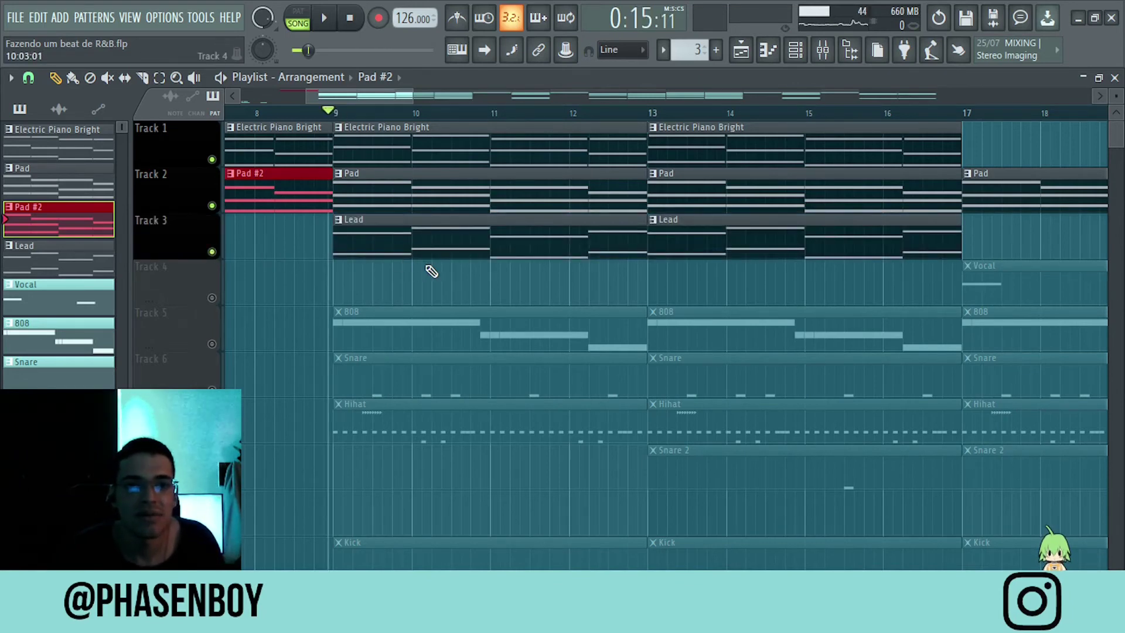
pyautogui.scroll(3, 353, 223)
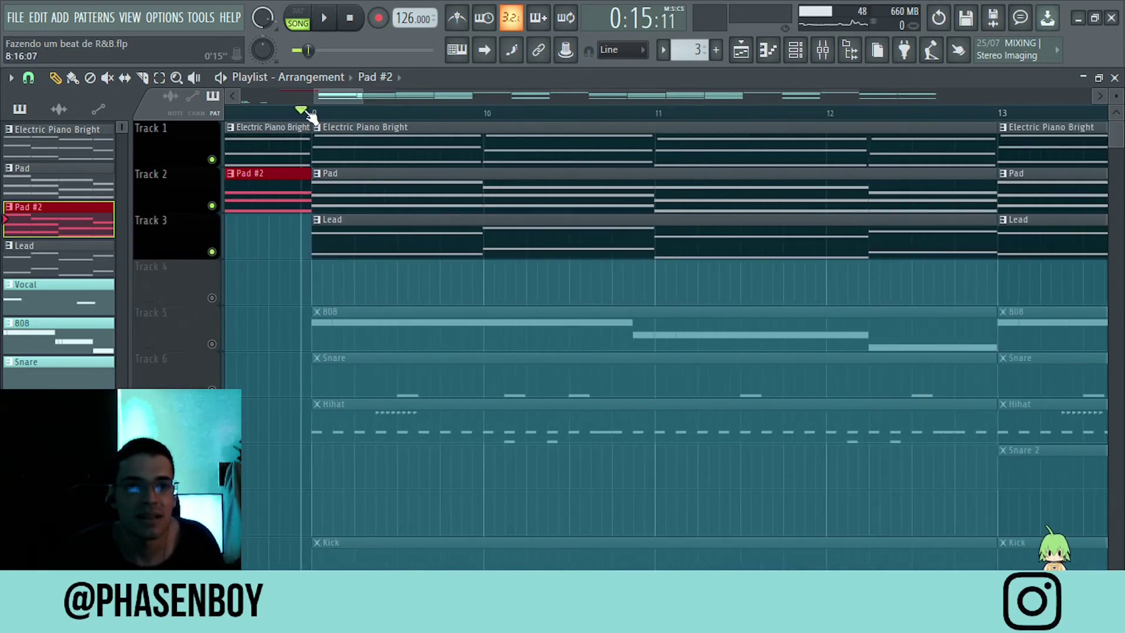
# Step: Examine the Lead pattern's notes at bar 9 and play the playlist from there to hear the Lead with the piano and pad
pyautogui.doubleClick(394, 231)
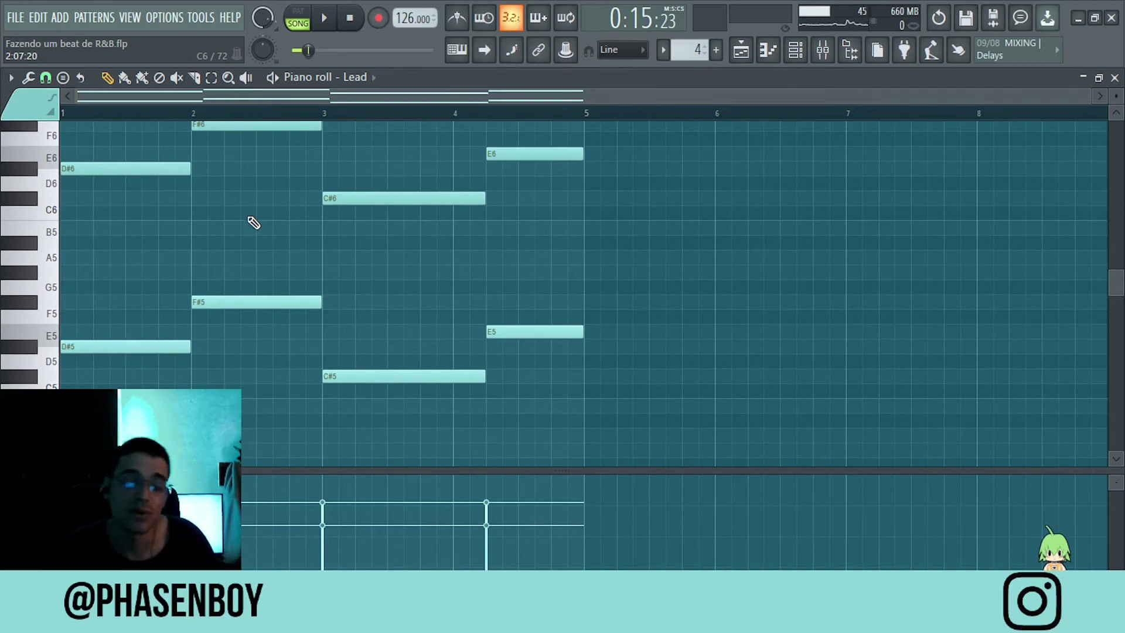
pyautogui.press('space')
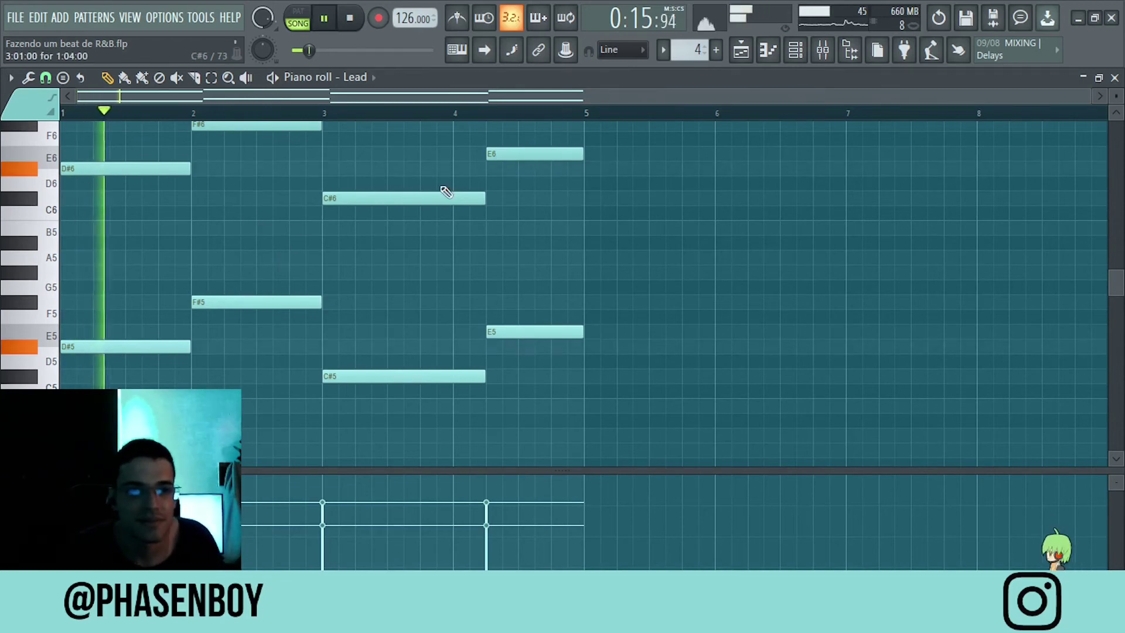
pyautogui.click(742, 50)
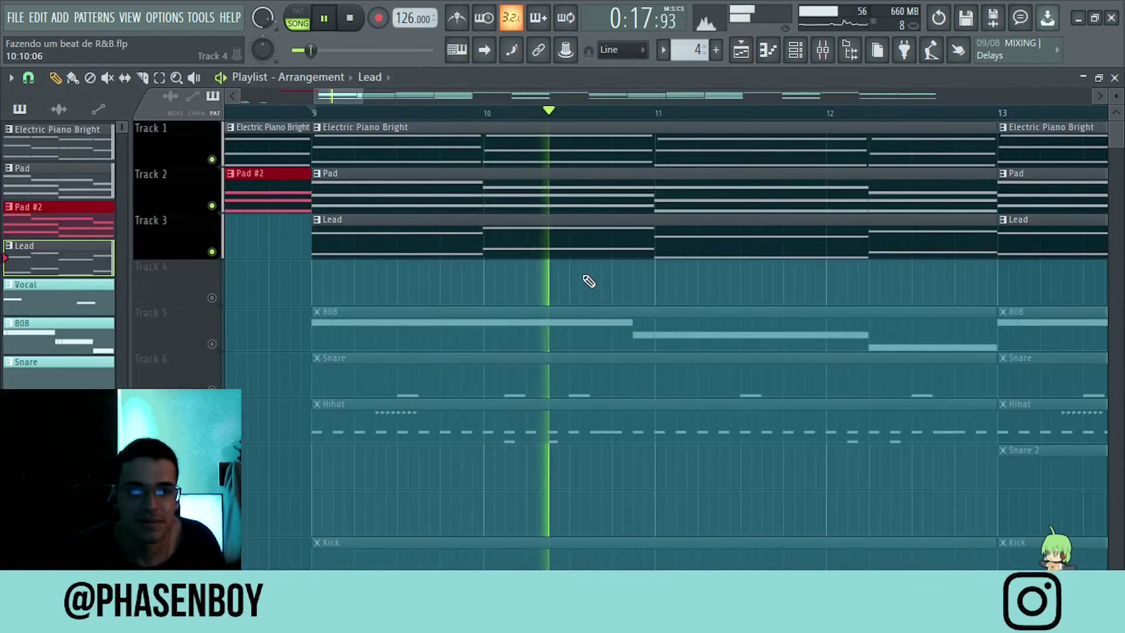
pyautogui.scroll(-4, 640, 291)
pyautogui.scroll(4, 657, 292)
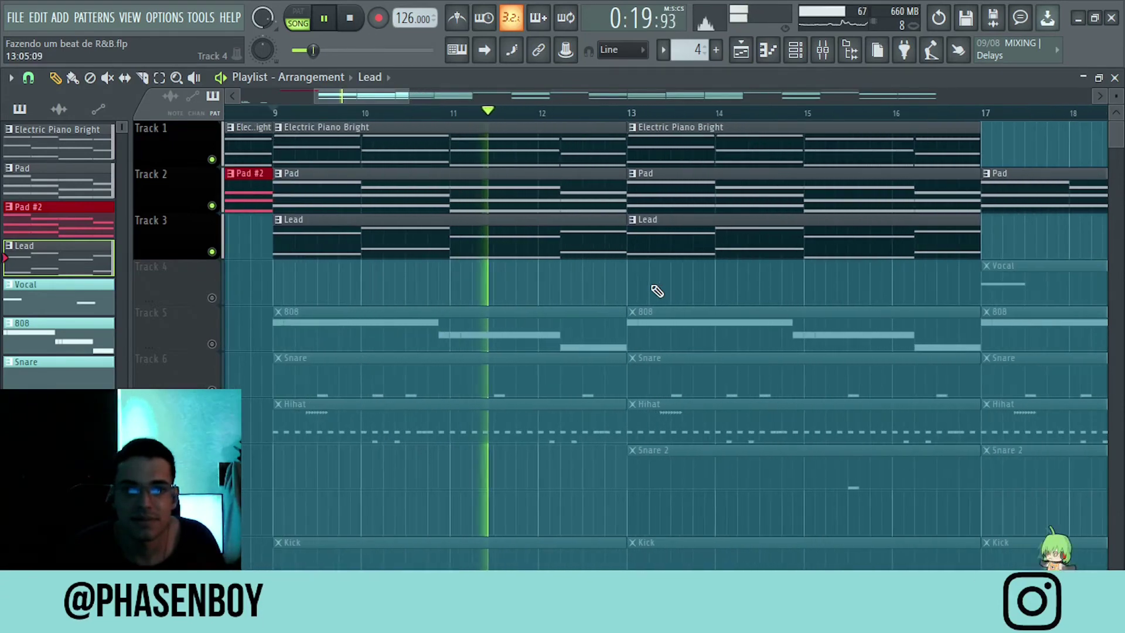
pyautogui.scroll(-3, 660, 291)
pyautogui.scroll(3, 661, 293)
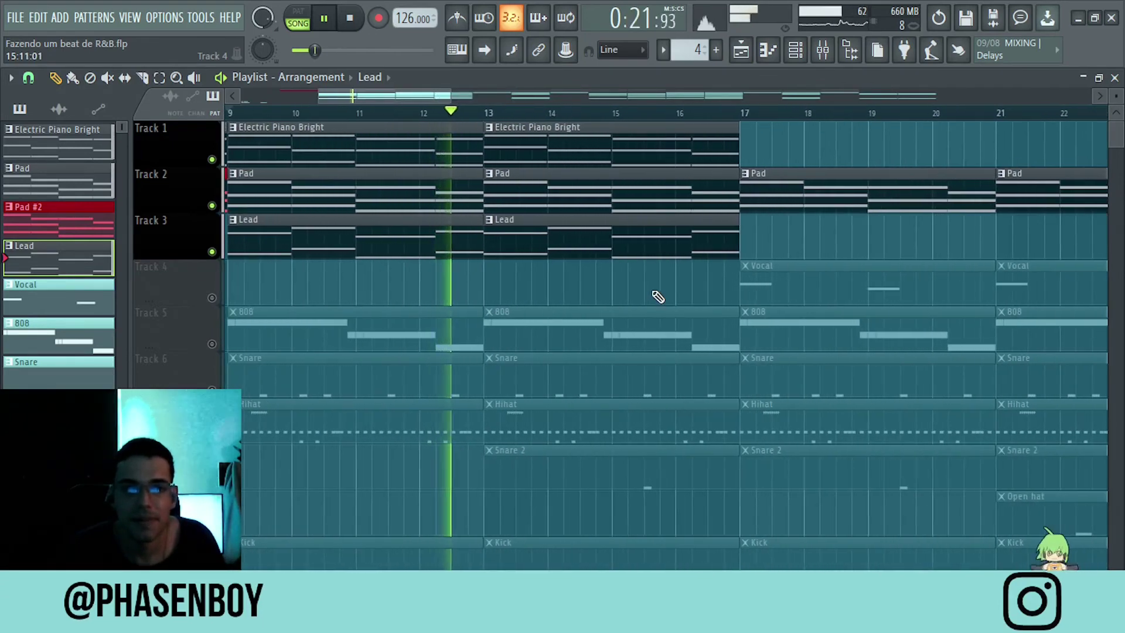
pyautogui.scroll(-3, 651, 287)
pyautogui.press('space')
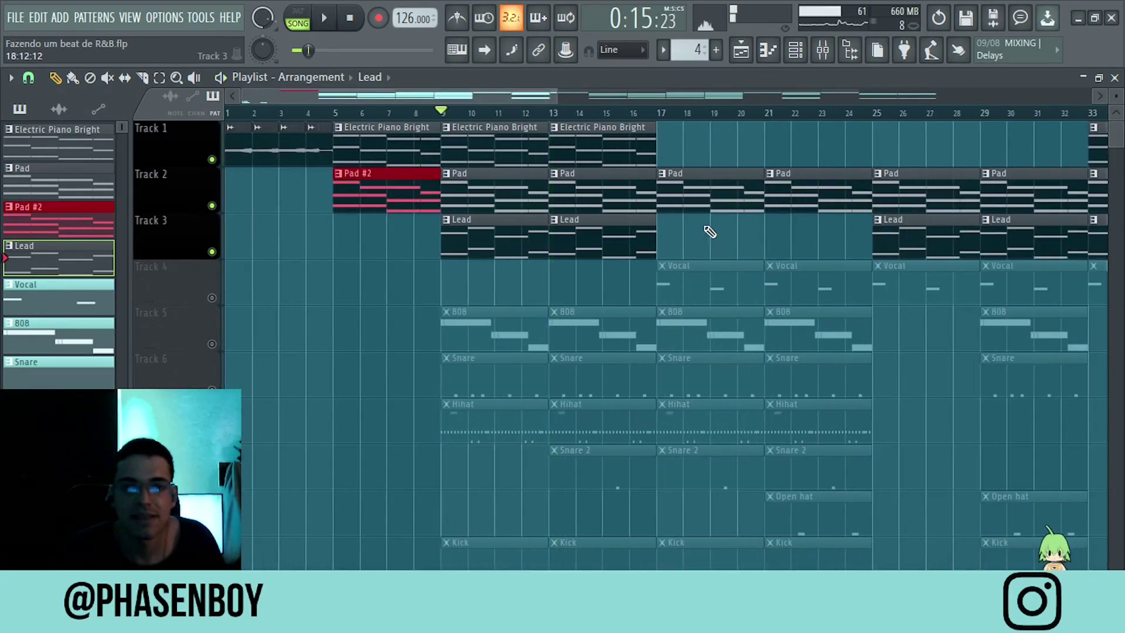
# Step: Place the playhead just before bar 17 and unmute Track 4 with the Vocal clips
pyautogui.click(652, 109)
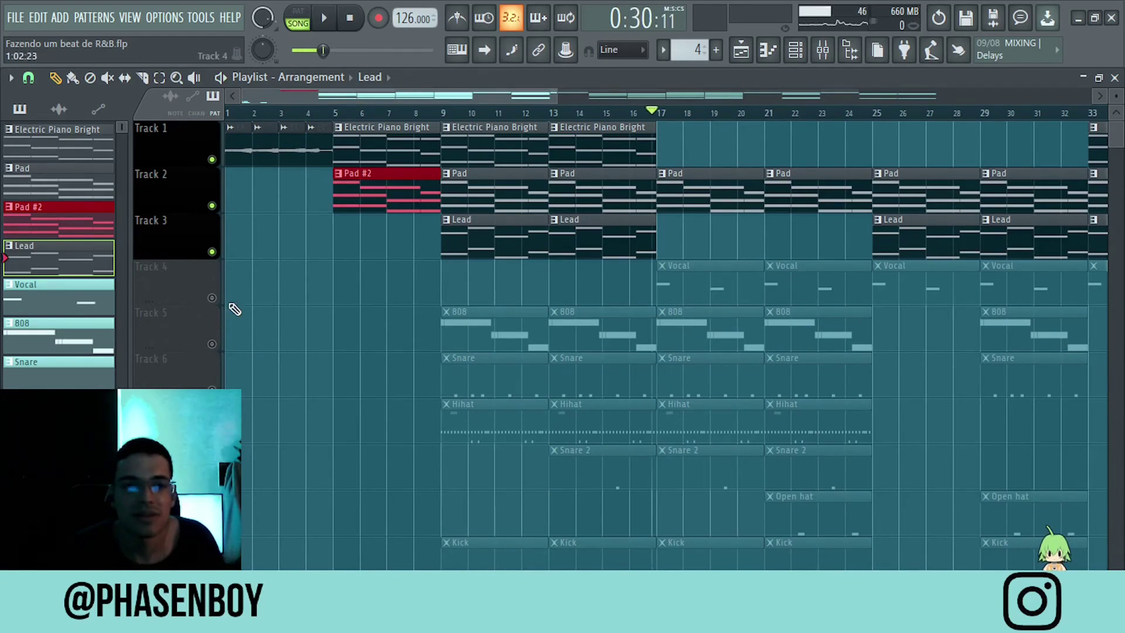
pyautogui.click(212, 298)
pyautogui.scroll(4, 651, 211)
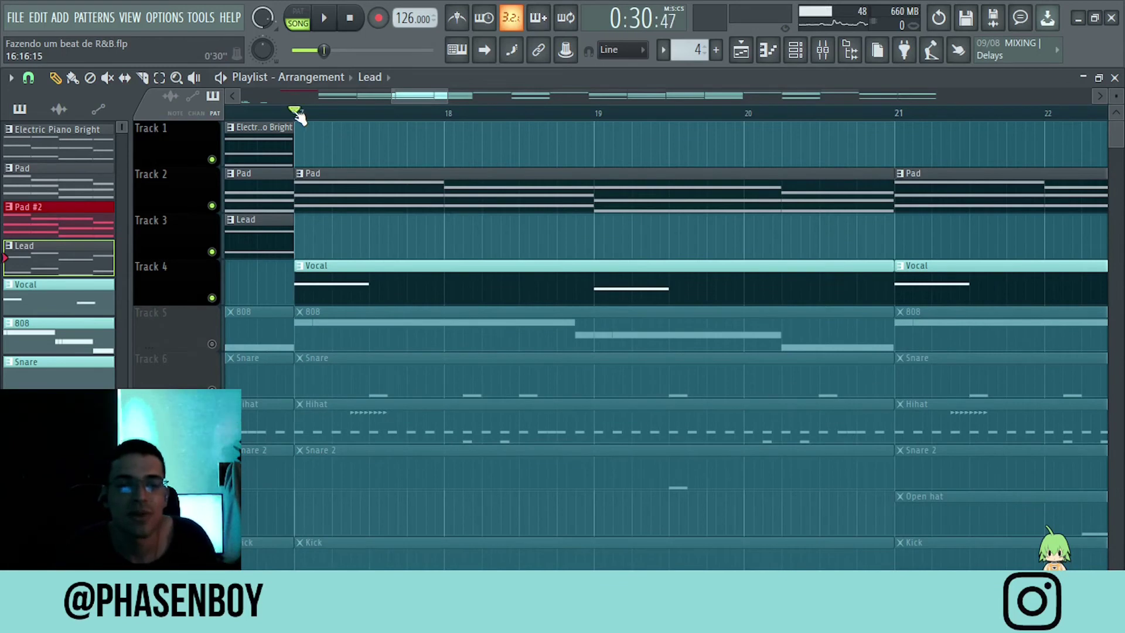
# Step: Examine the Ambience and Pitchproof effects on mixer Insert 4 and close the Pitchproof window
pyautogui.click(823, 50)
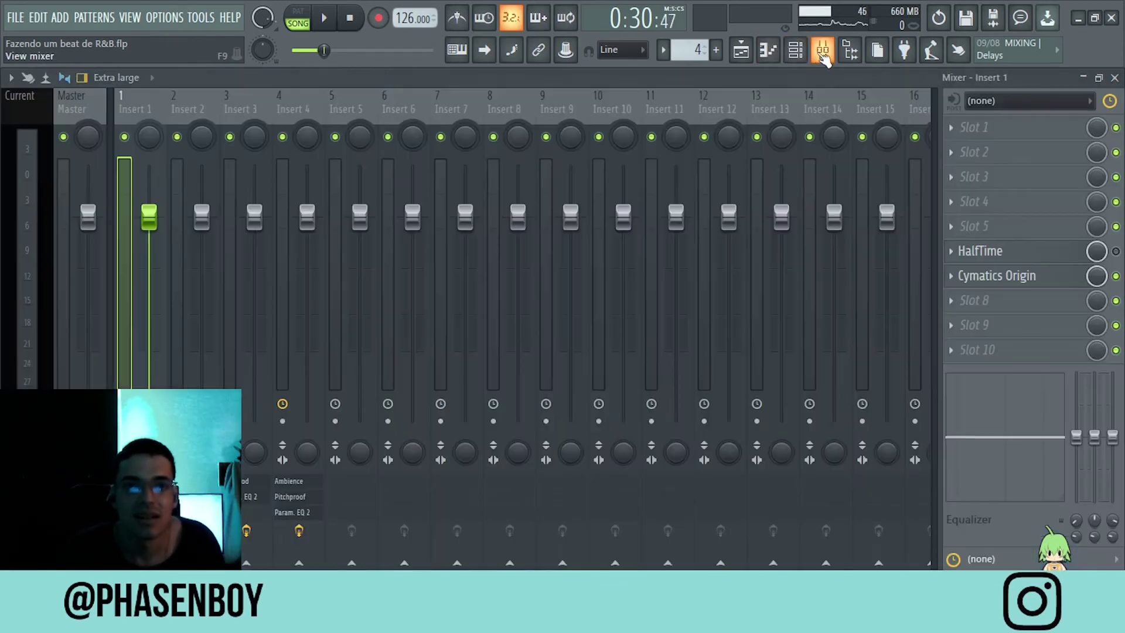
pyautogui.click(293, 121)
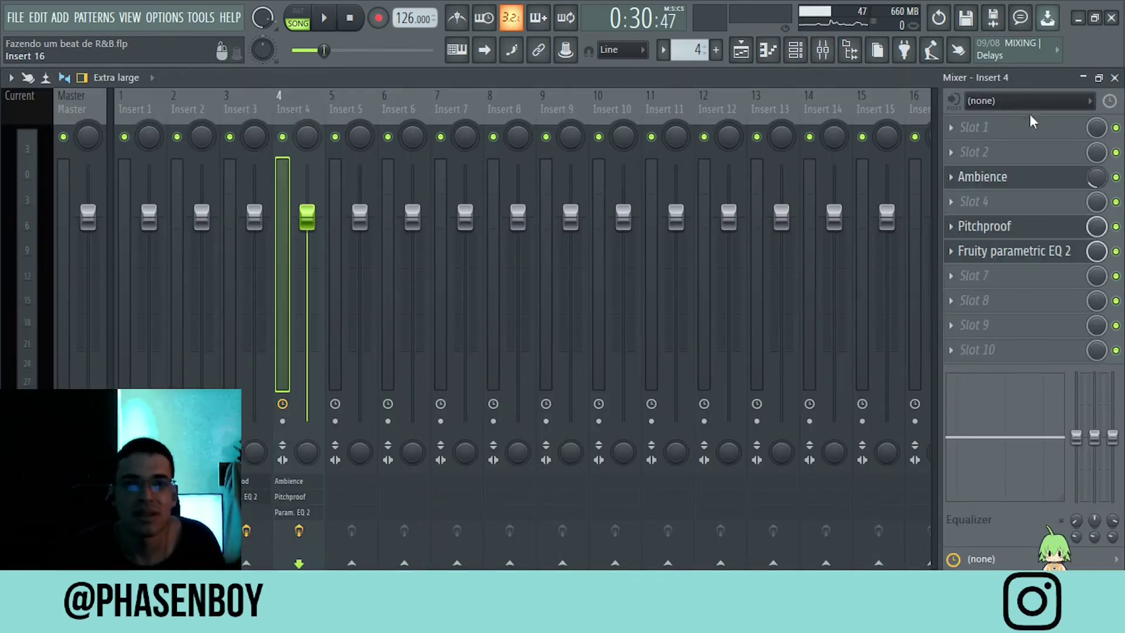
pyautogui.click(989, 181)
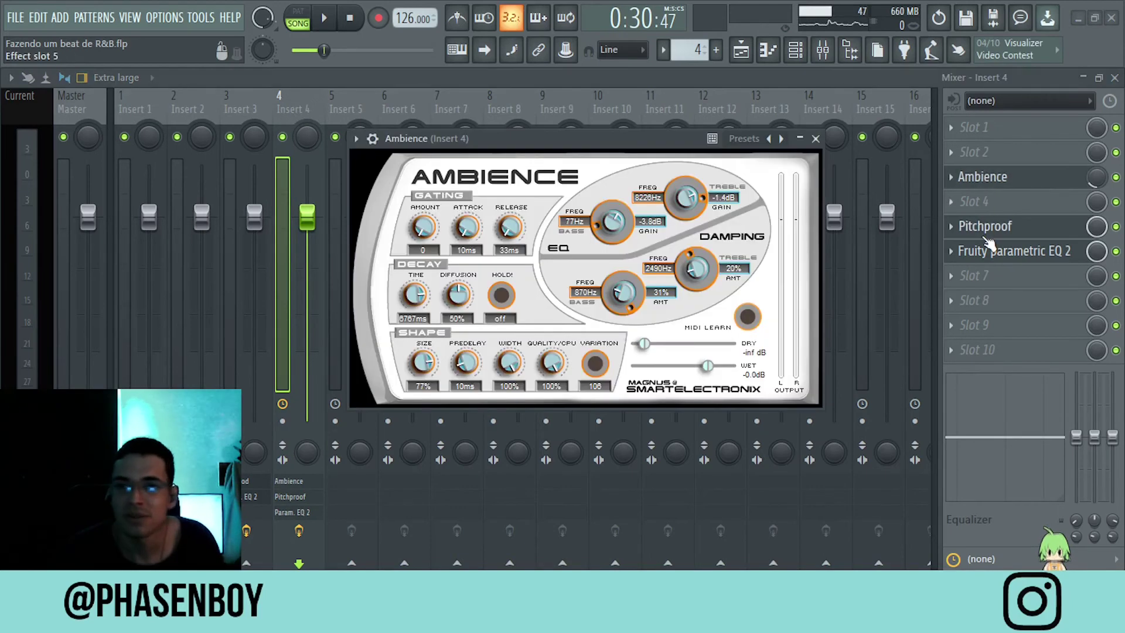
pyautogui.click(987, 234)
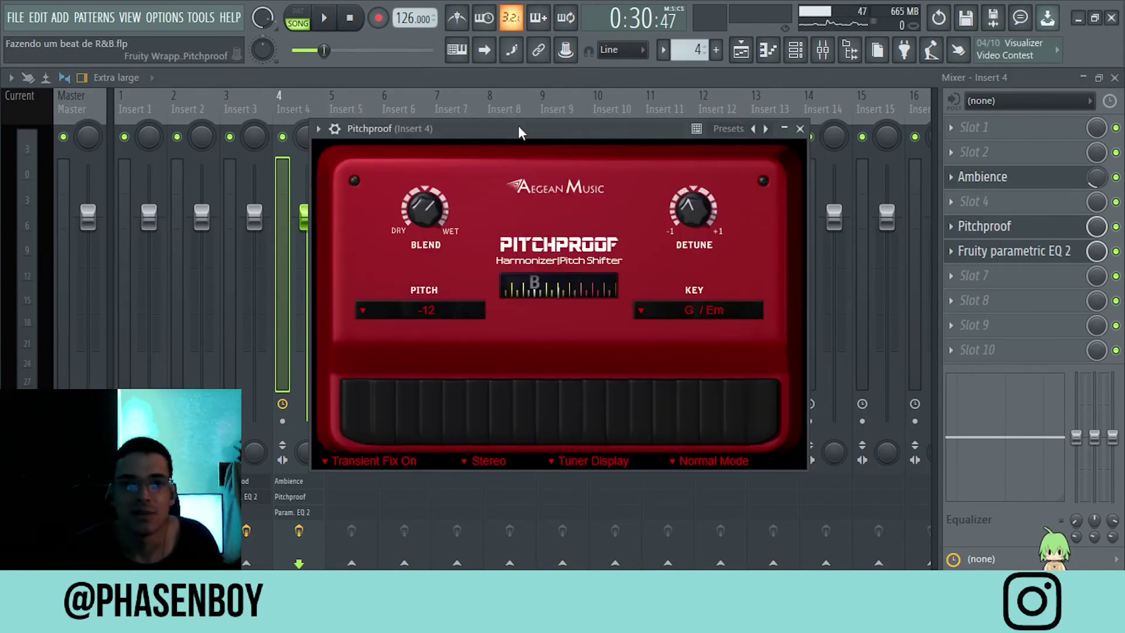
pyautogui.moveTo(518, 126); pyautogui.dragTo(527, 85)
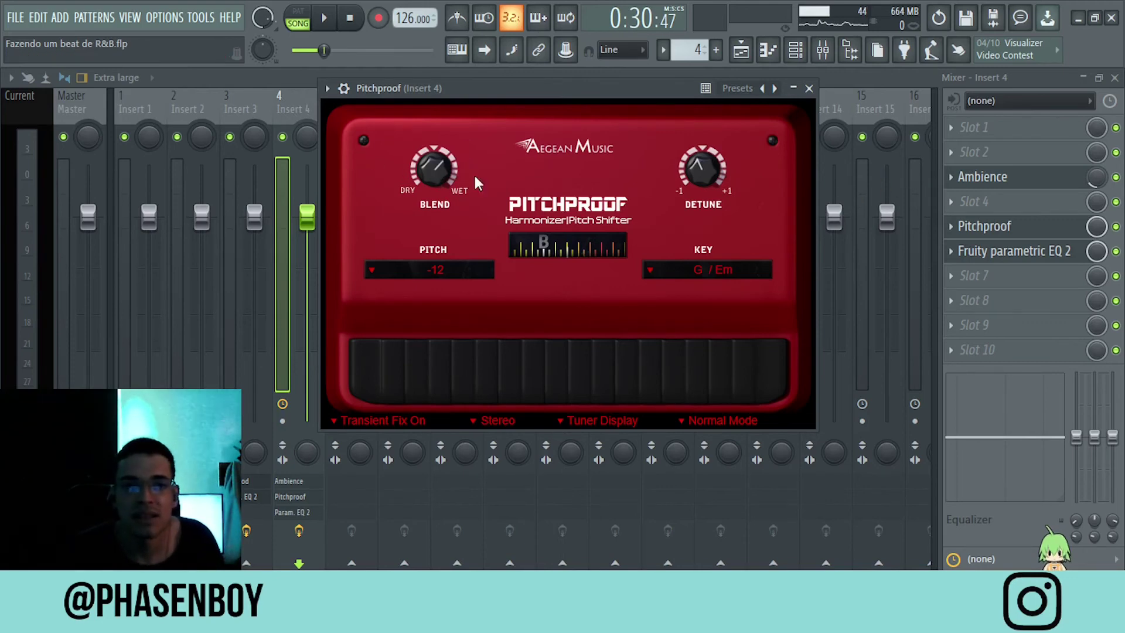
pyautogui.click(810, 88)
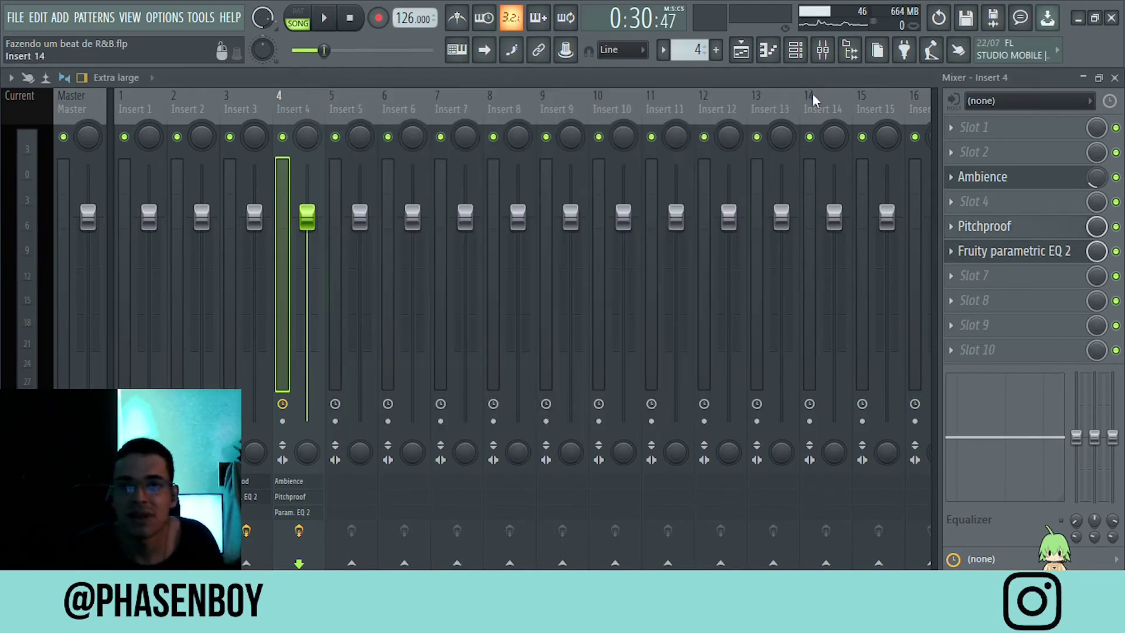
# Step: Open the Fruity parametric EQ 2 on Insert 4 to examine its filter curve, and close it again
pyautogui.click(1023, 251)
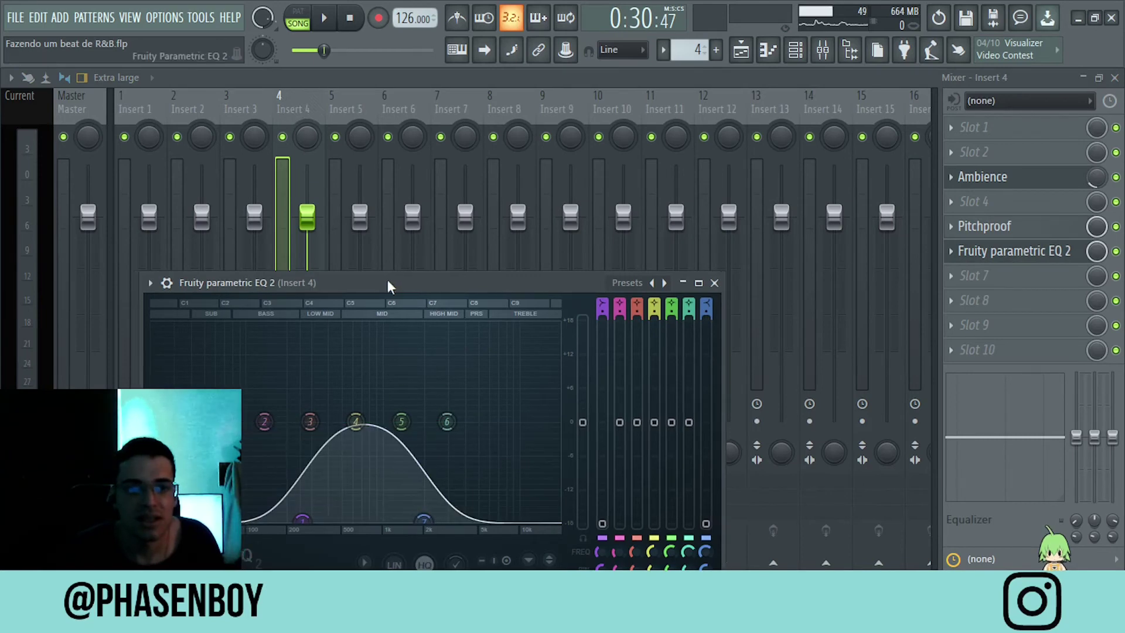
pyautogui.moveTo(385, 284); pyautogui.dragTo(595, 120)
pyautogui.click(921, 117)
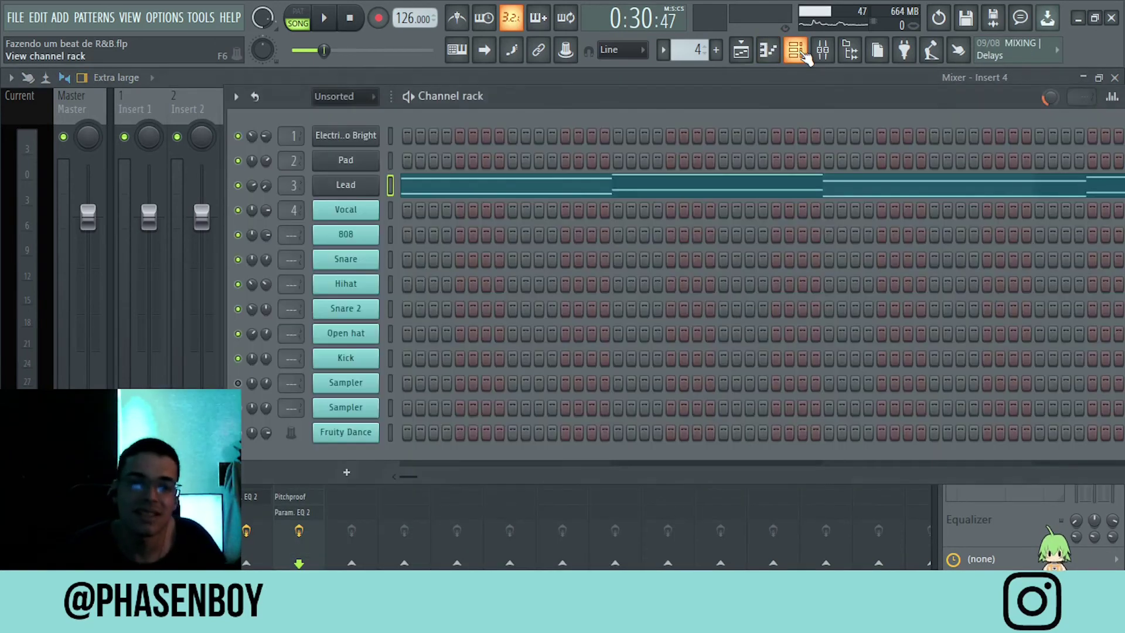
# Step: Open the Vocal channel's instrument from the channel rack to examine its sound, and close it again
pyautogui.click(795, 50)
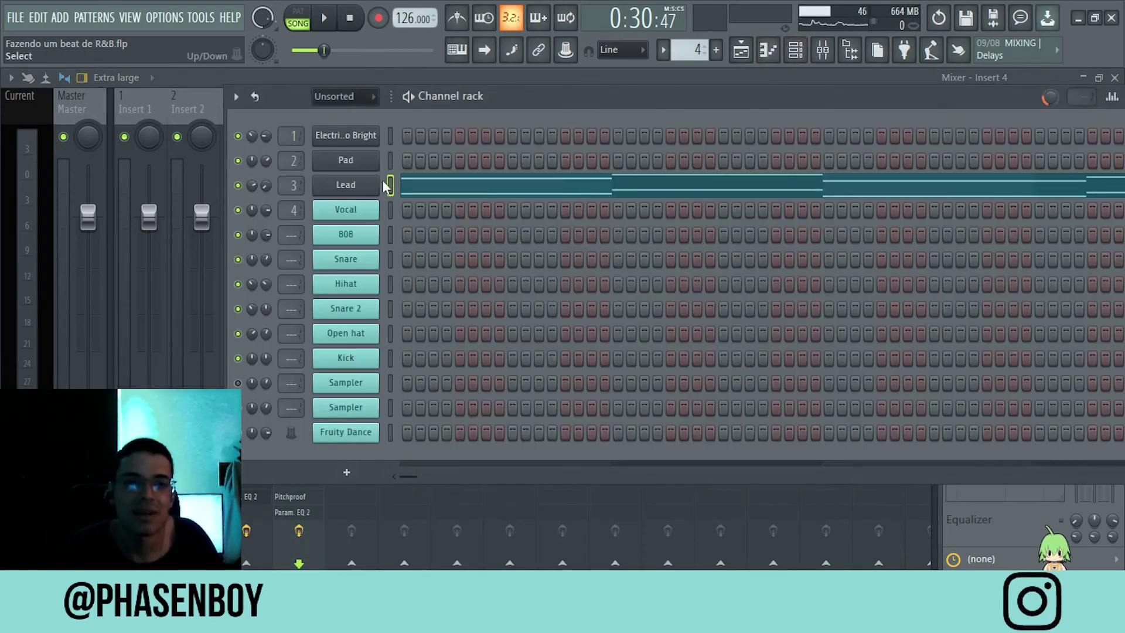
pyautogui.click(363, 218)
pyautogui.click(573, 145)
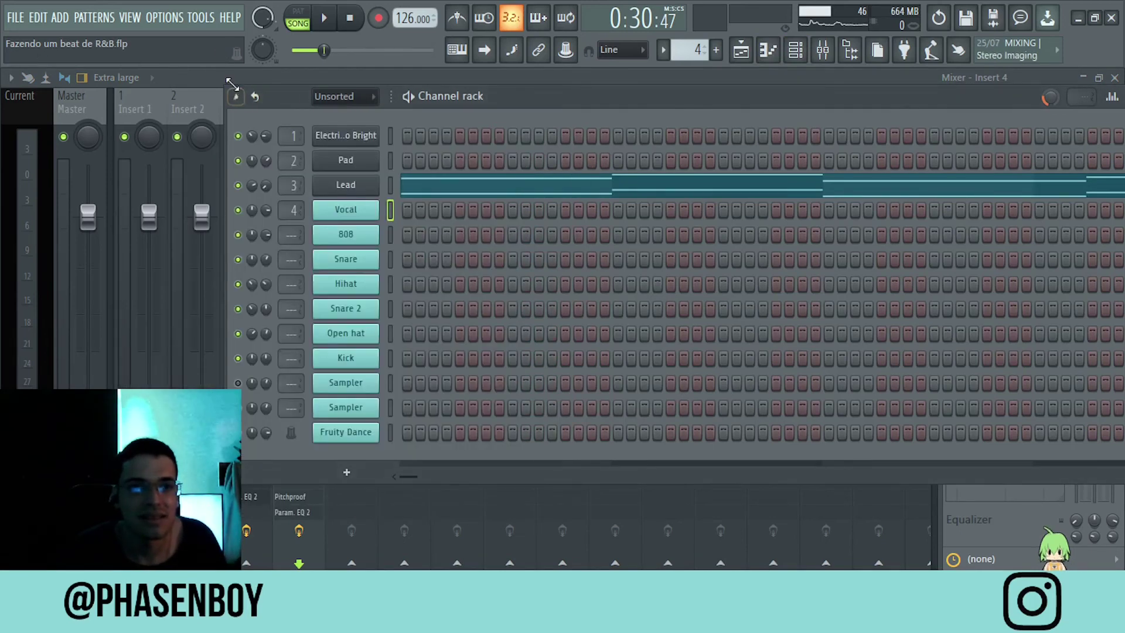
pyautogui.click(829, 82)
# Step: Play the playlist from bar 17 to hear the Vocal with the Pad, and open the Vocal pattern
pyautogui.click(742, 59)
pyautogui.press('space')
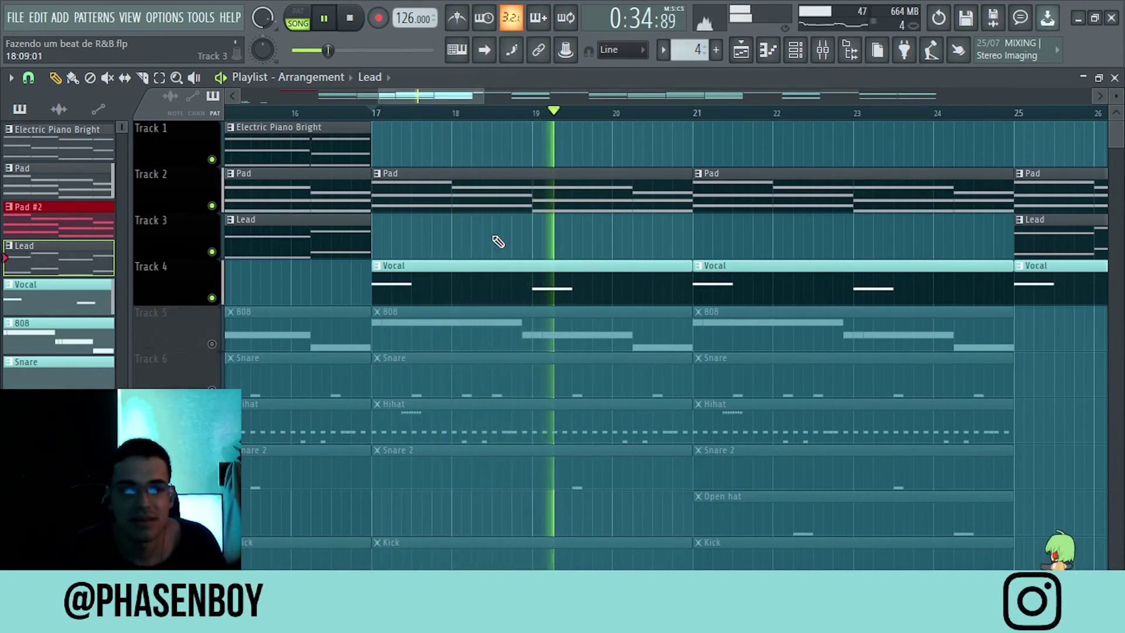
pyautogui.press('space')
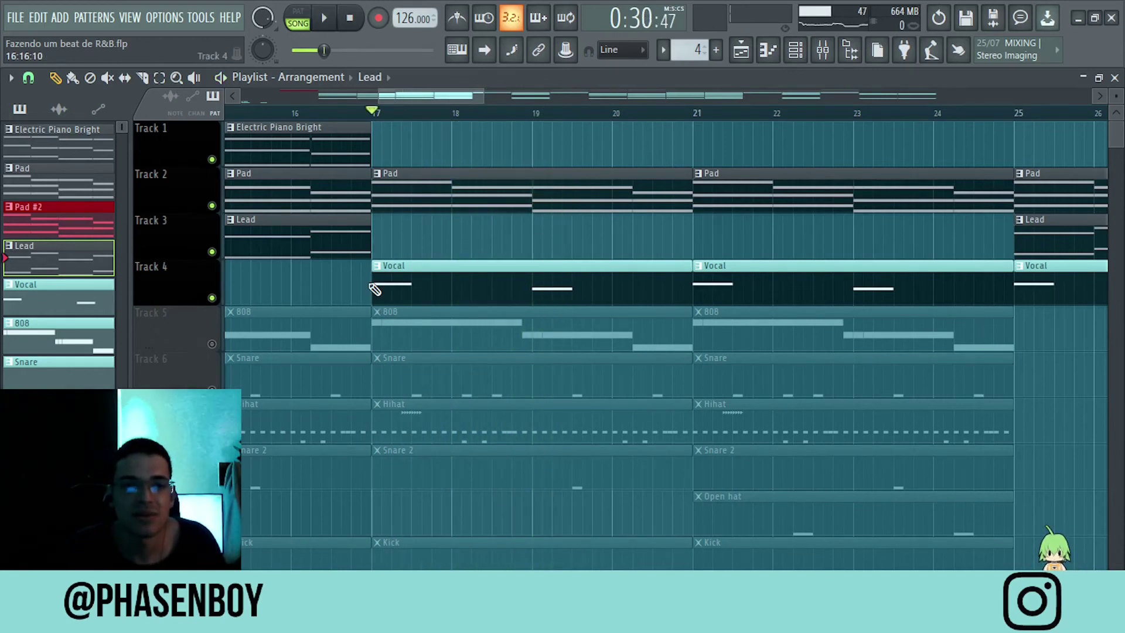
pyautogui.doubleClick(394, 282)
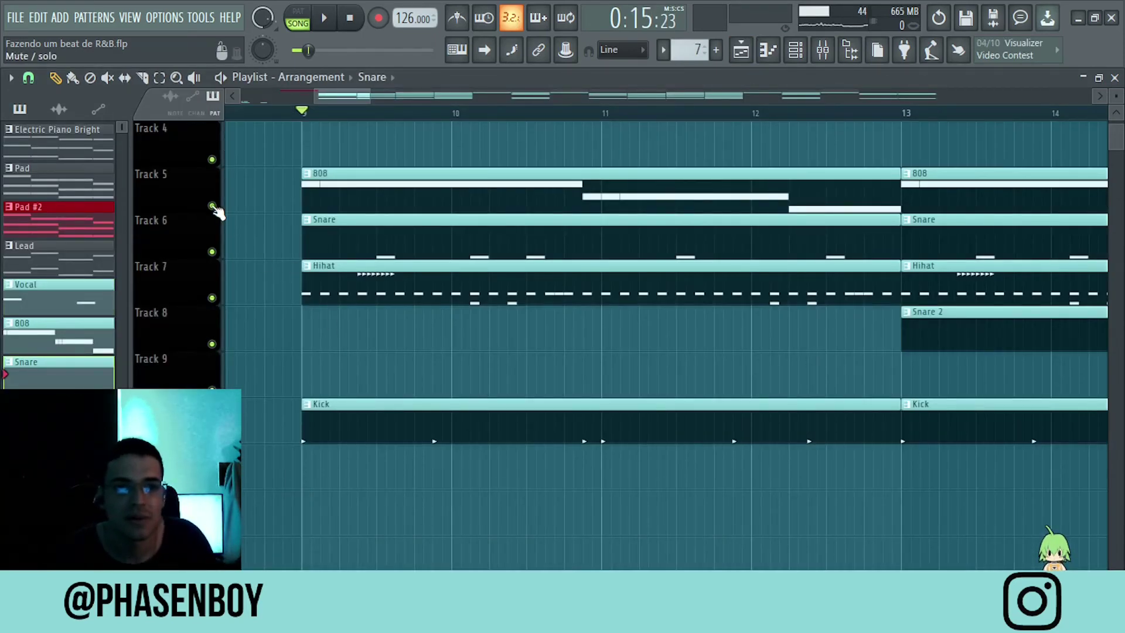
# Step: Solo Track 5 with the 808 clips in the playlist
pyautogui.scroll(3, 238, 251)
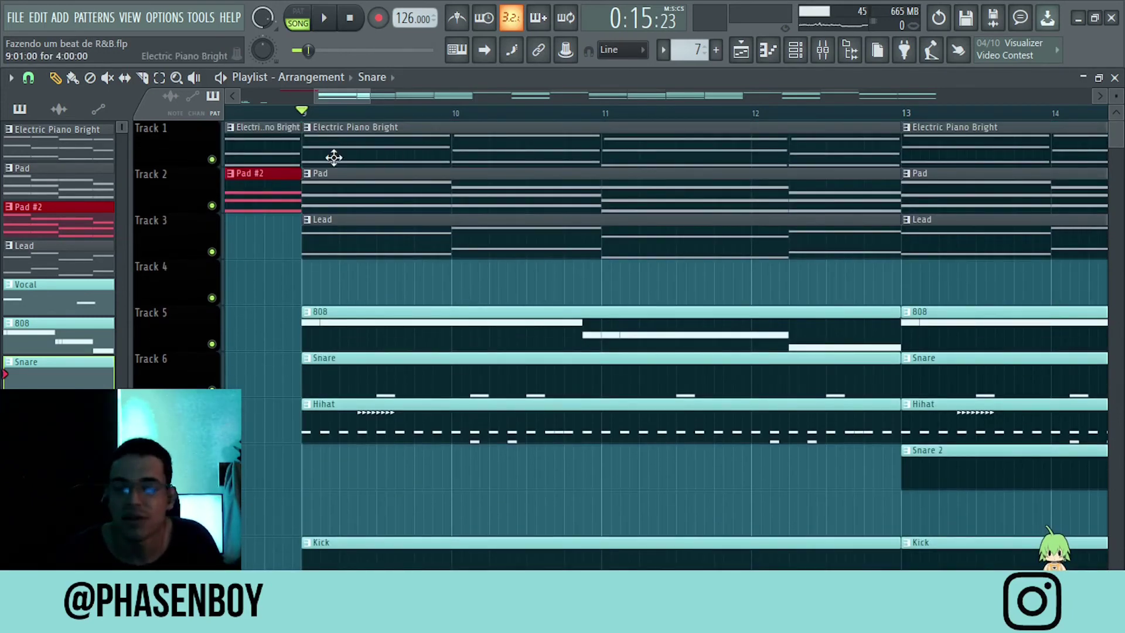
pyautogui.rightClick(212, 160)
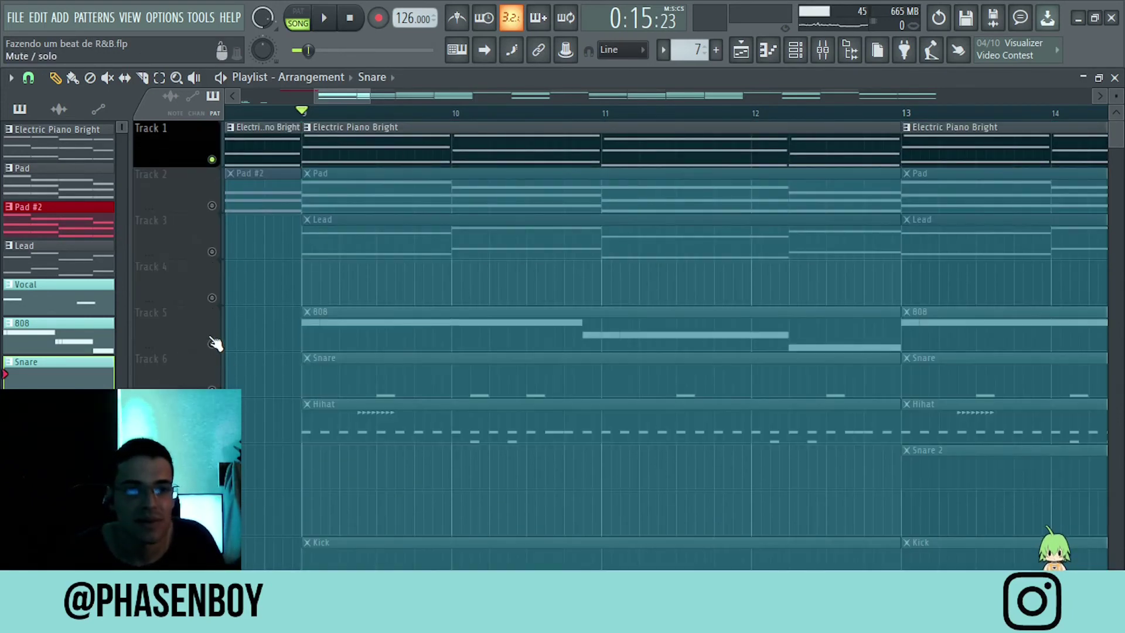
pyautogui.rightClick(212, 344)
# Step: Open the 808 pattern at bar 9, examine its G#5, F#5 and E5 notes and play it
pyautogui.doubleClick(364, 319)
pyautogui.press('space')
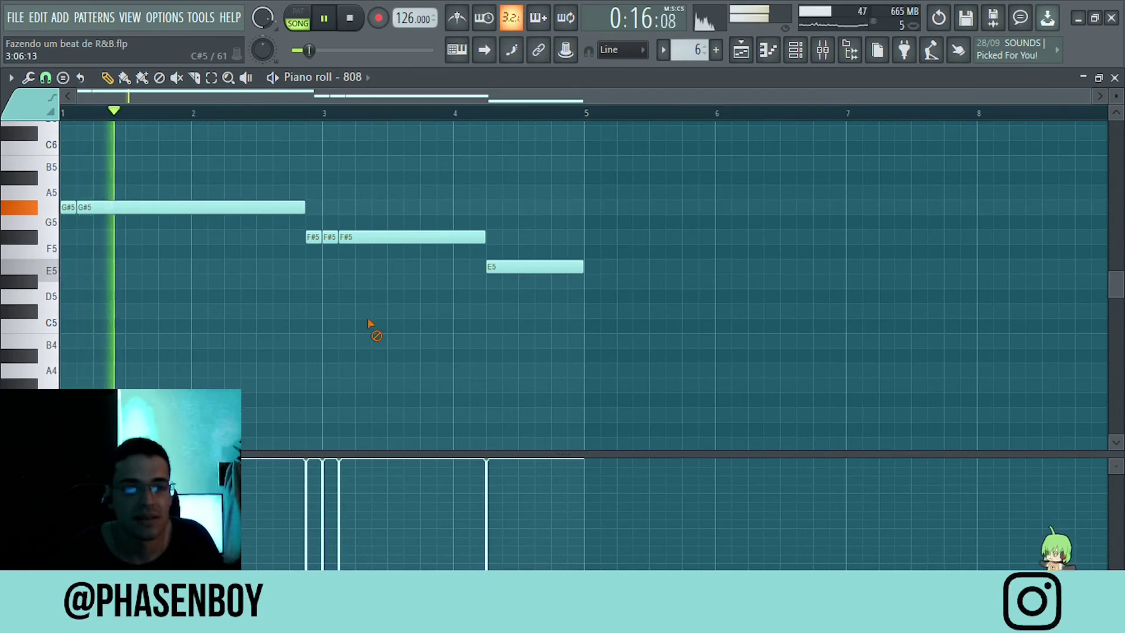
pyautogui.scroll(3, 648, 364)
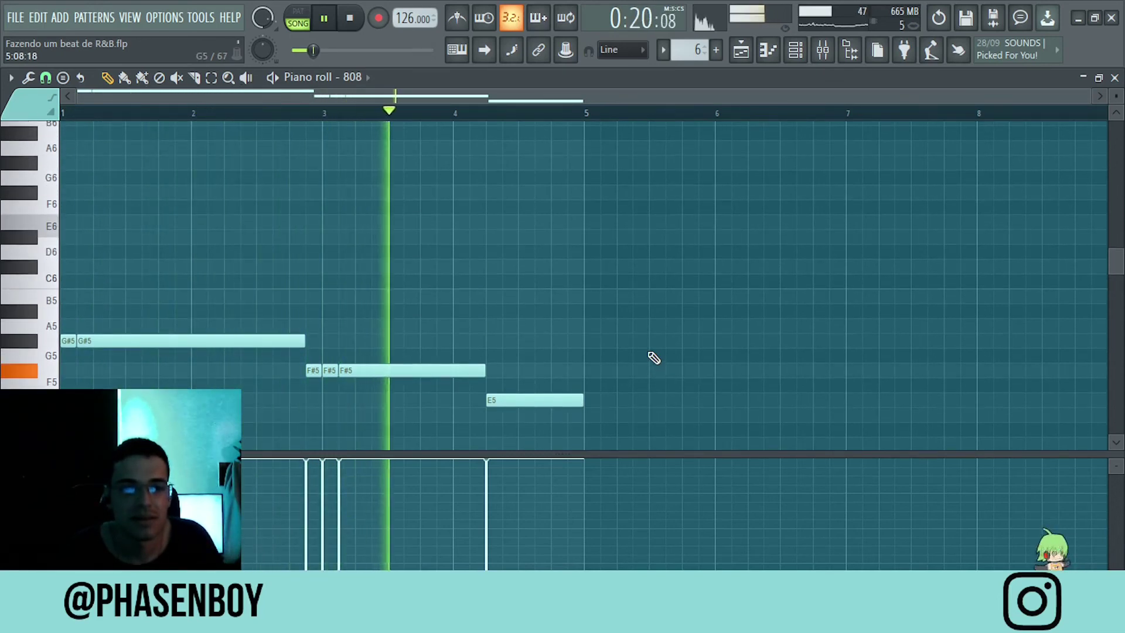
pyautogui.press('space')
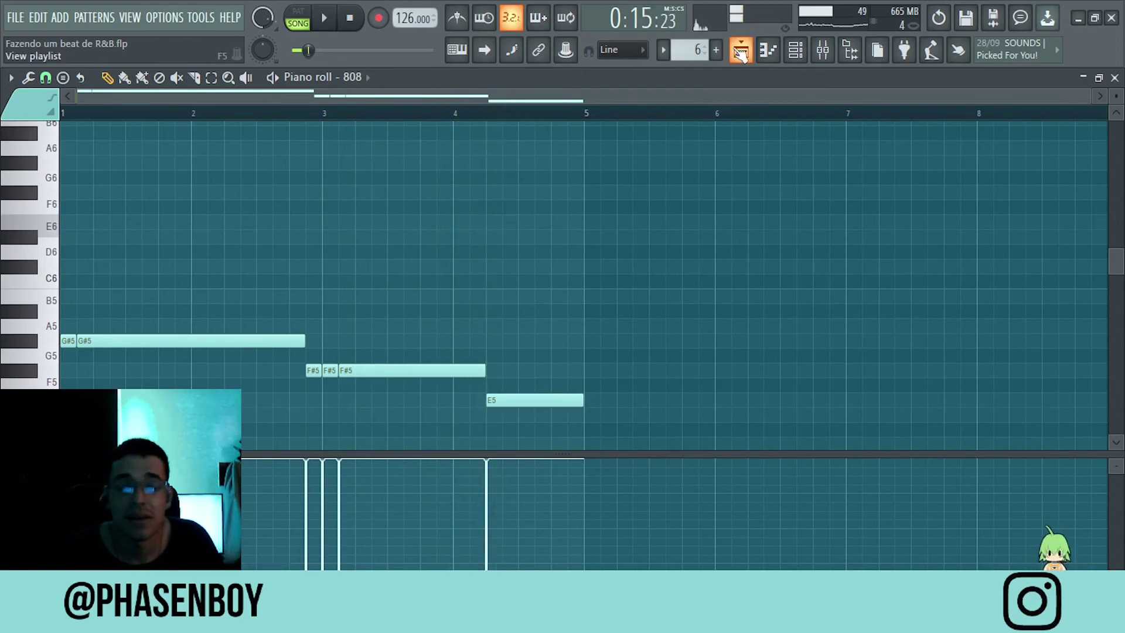
# Step: Return to the playlist and solo Track 10 with the Kick clips
pyautogui.click(741, 53)
pyautogui.scroll(-4, 283, 389)
pyautogui.rightClick(212, 344)
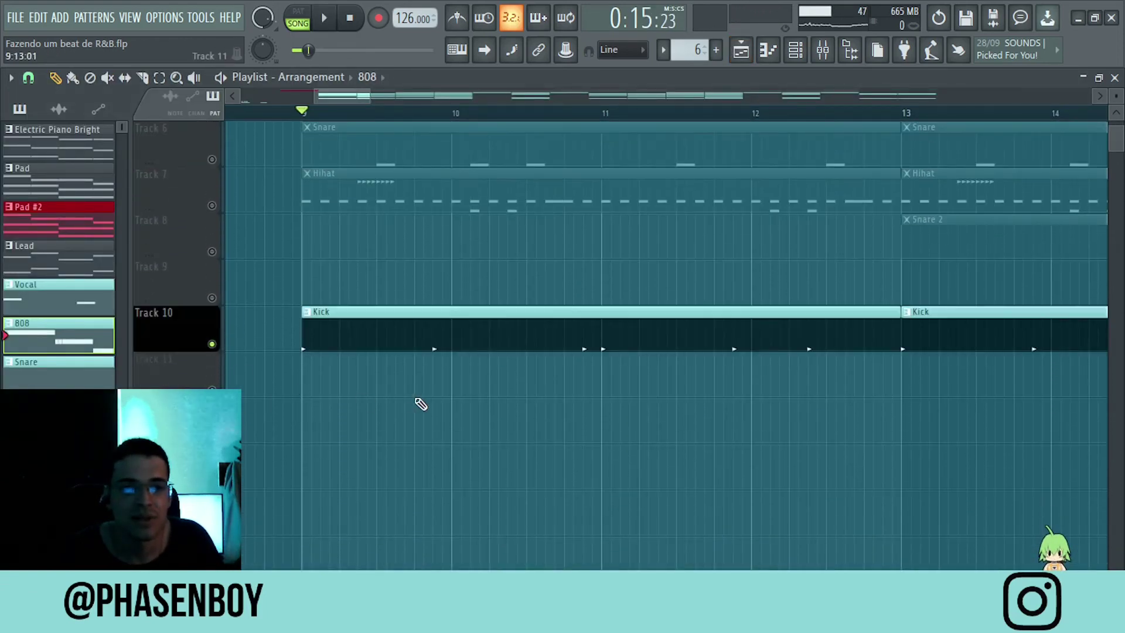
# Step: Examine the Kick pattern's notes at bar 9 and play it together with the 808, returning to the playlist
pyautogui.scroll(3, 373, 174)
pyautogui.doubleClick(345, 469)
pyautogui.scroll(-4, 395, 286)
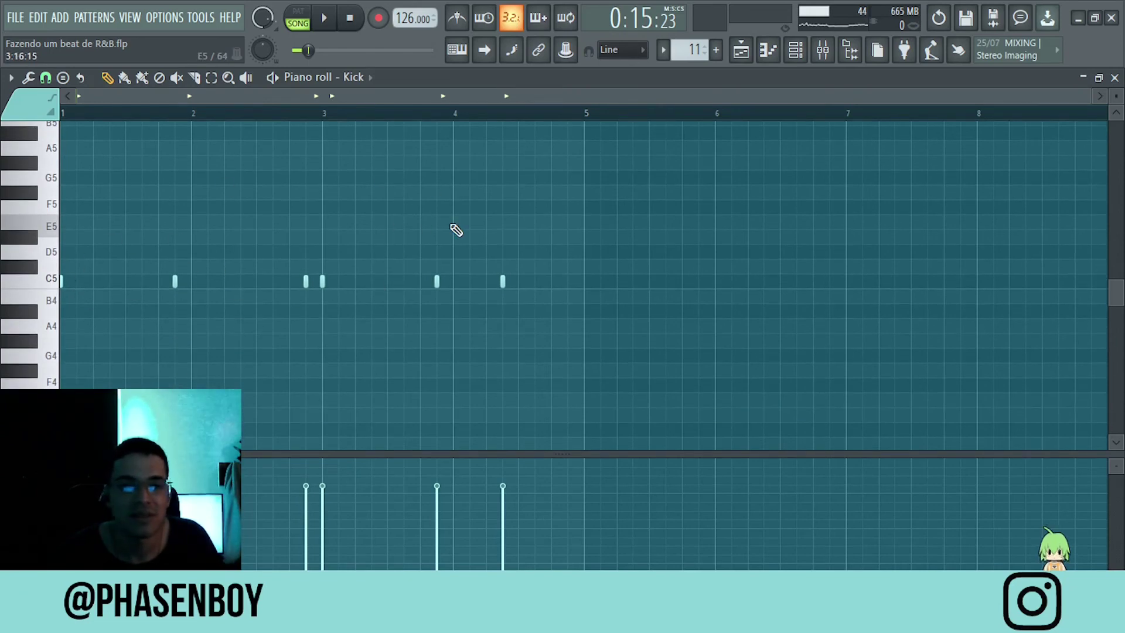
pyautogui.press('space')
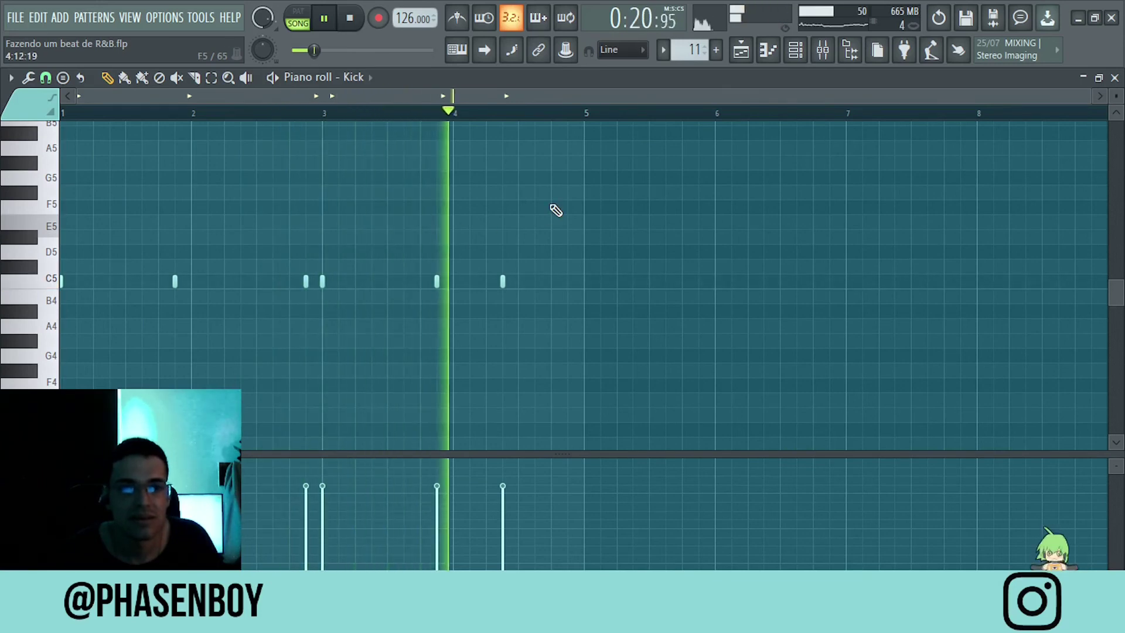
pyautogui.click(742, 51)
pyautogui.press('space')
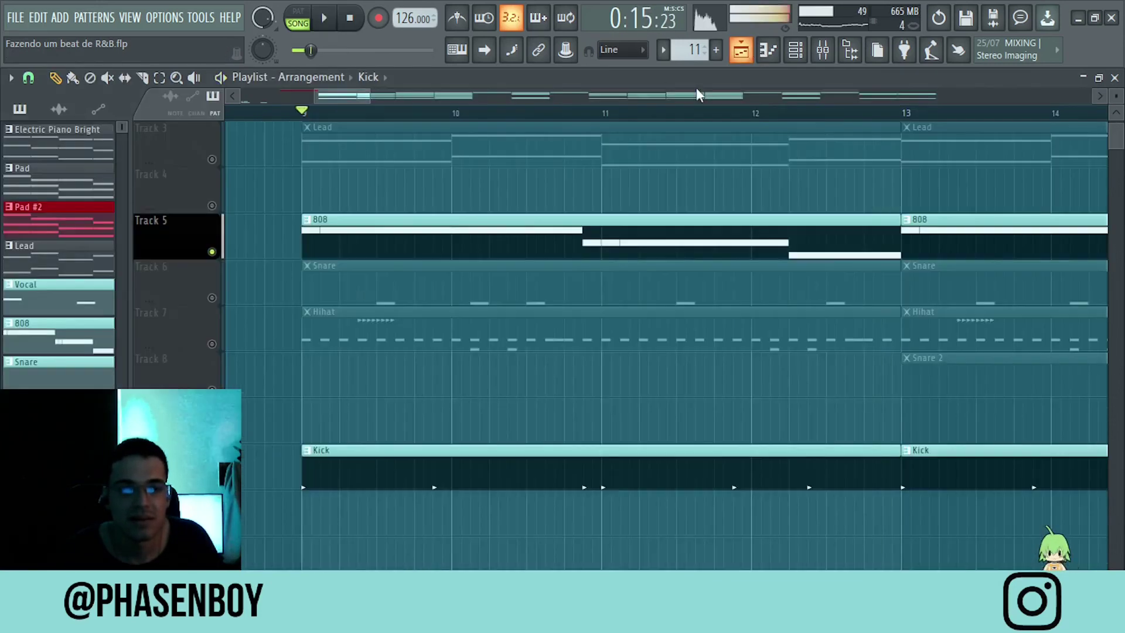
# Step: Unmute the Snare track and examine its pattern's C5 notes while playing it with the 808 and Kick, returning to the playlist
pyautogui.doubleClick(377, 277)
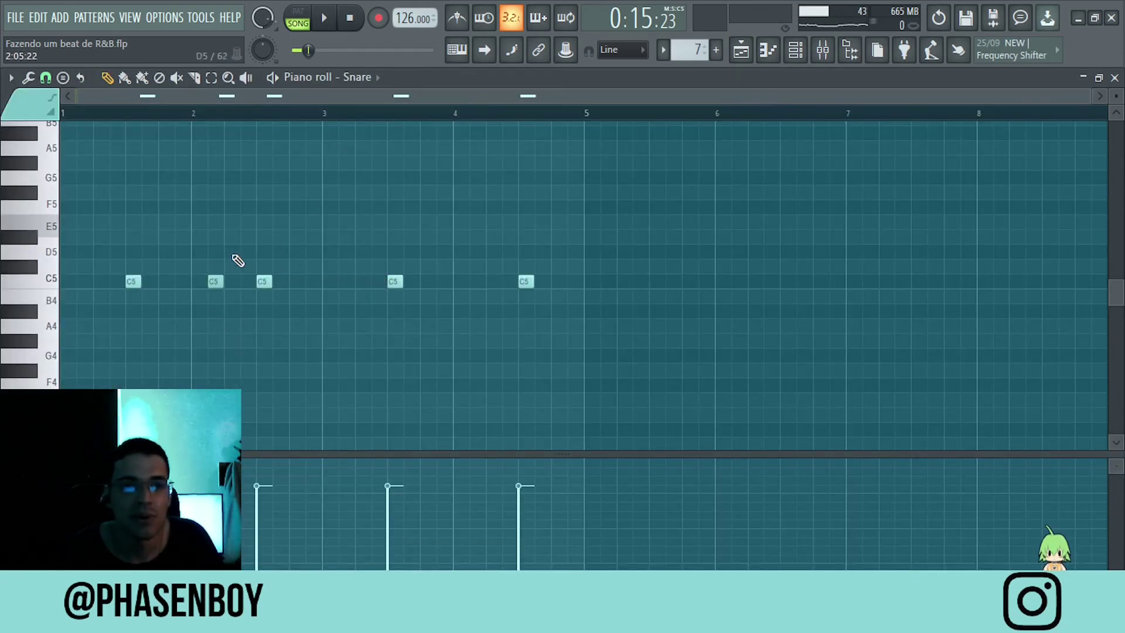
pyautogui.click(215, 281)
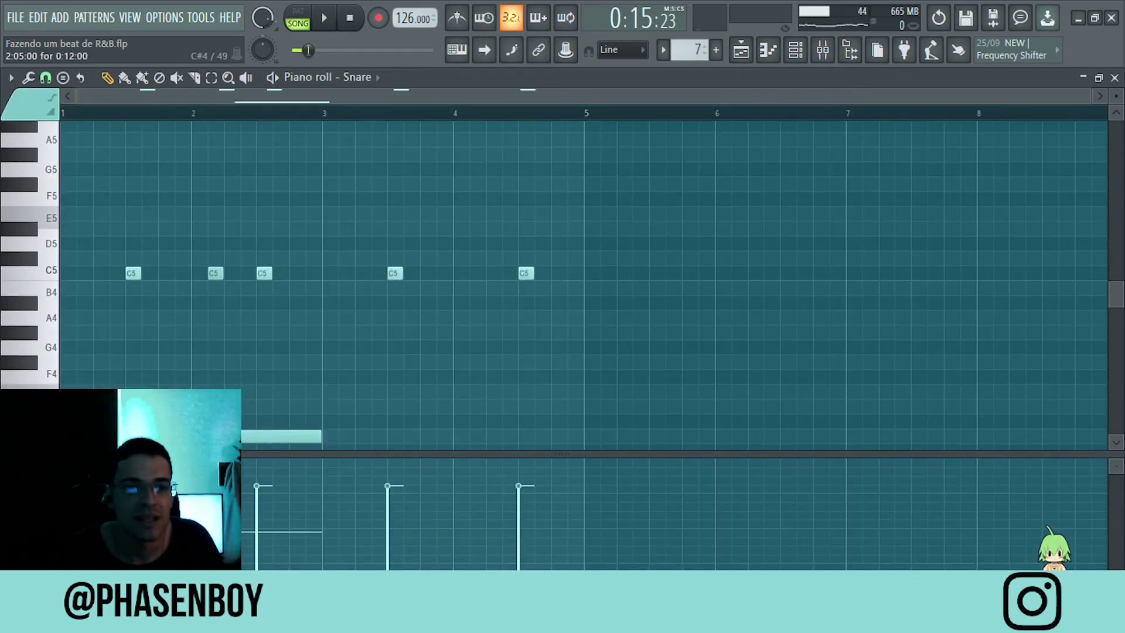
pyautogui.moveTo(232, 453)
pyautogui.mouseDown()
pyautogui.moveTo(232, 154)
pyautogui.moveTo(249, 442)
pyautogui.mouseUp()
pyautogui.press('space')
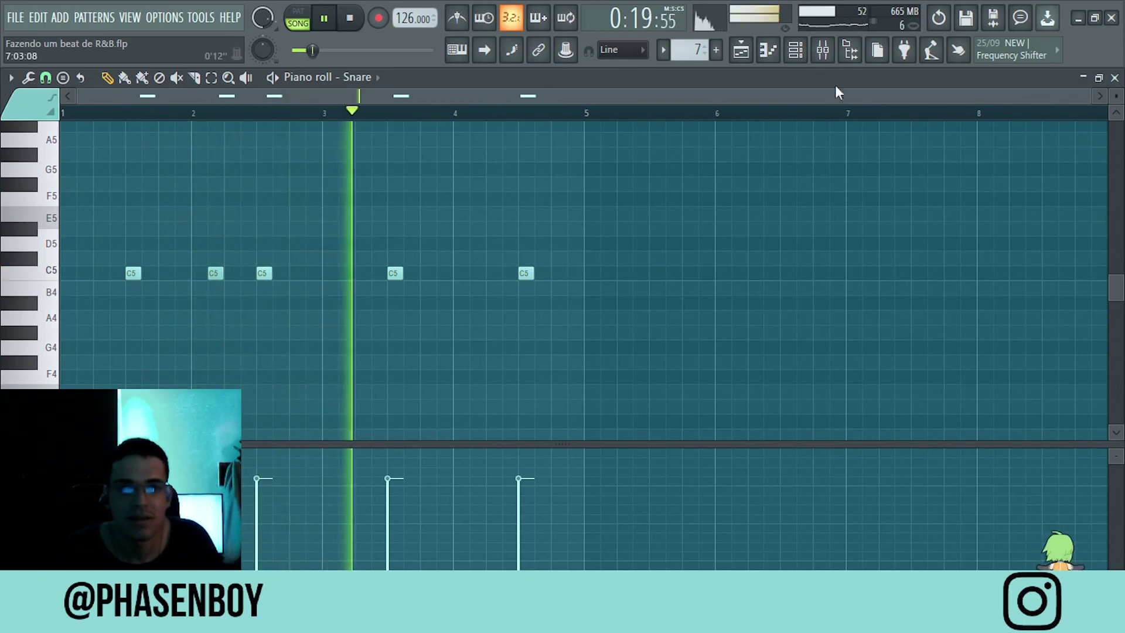
pyautogui.click(741, 49)
# Step: Unmute the Hihat track and open its pattern at bar 9, selecting the lower G#4 notes to examine them
pyautogui.click(442, 327)
pyautogui.press('space')
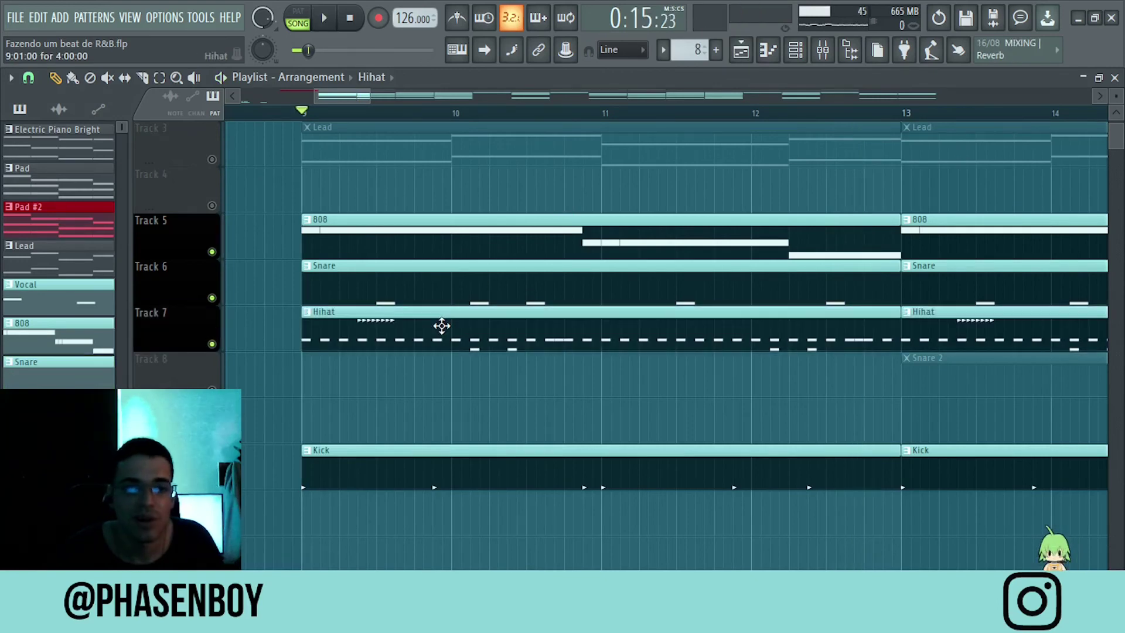
pyautogui.doubleClick(412, 328)
pyautogui.moveTo(306, 252); pyautogui.dragTo(65, 325)
pyautogui.scroll(-2, 328, 267)
pyautogui.keyDown('ctrl'); pyautogui.click(437, 203); pyautogui.keyUp('ctrl')
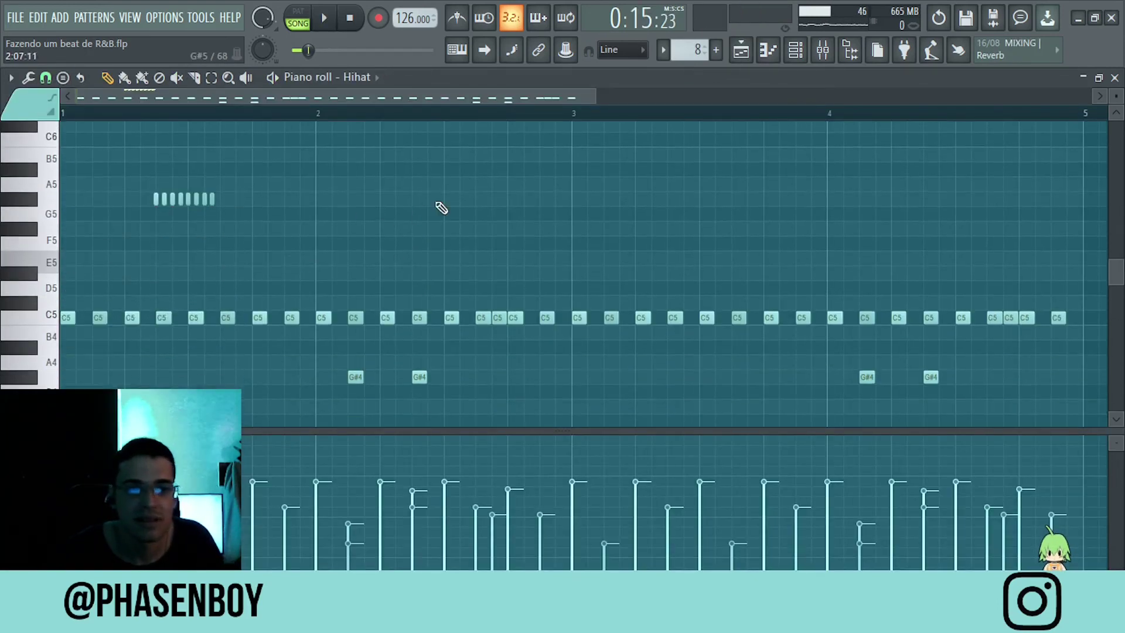
pyautogui.scroll(-3, 965, 281)
pyautogui.moveTo(994, 221); pyautogui.dragTo(253, 319)
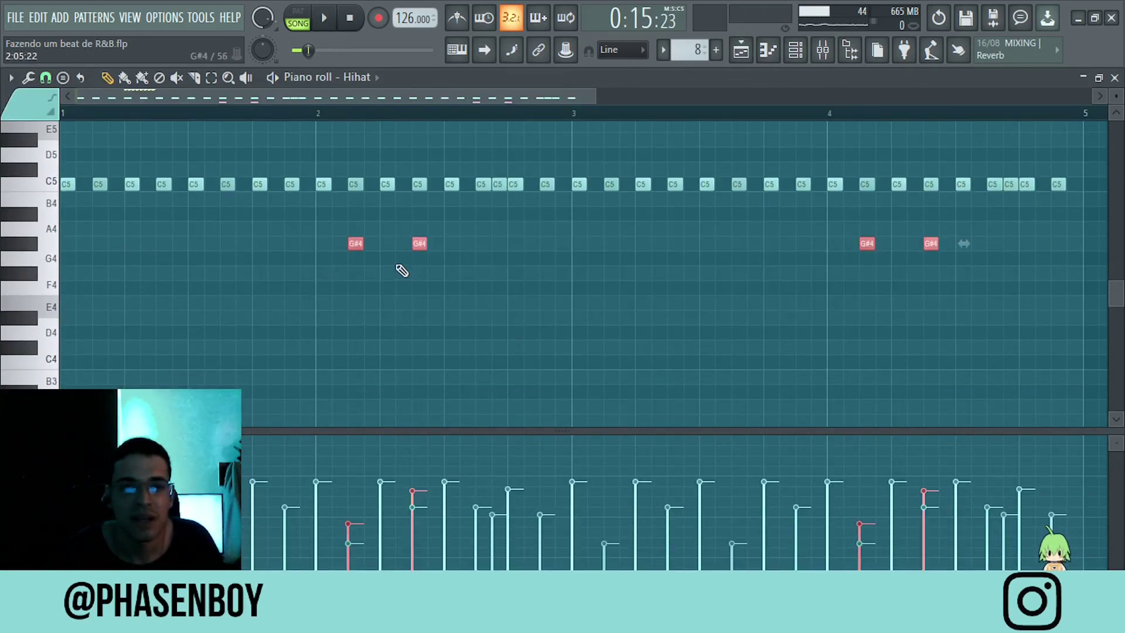
pyautogui.click(511, 211)
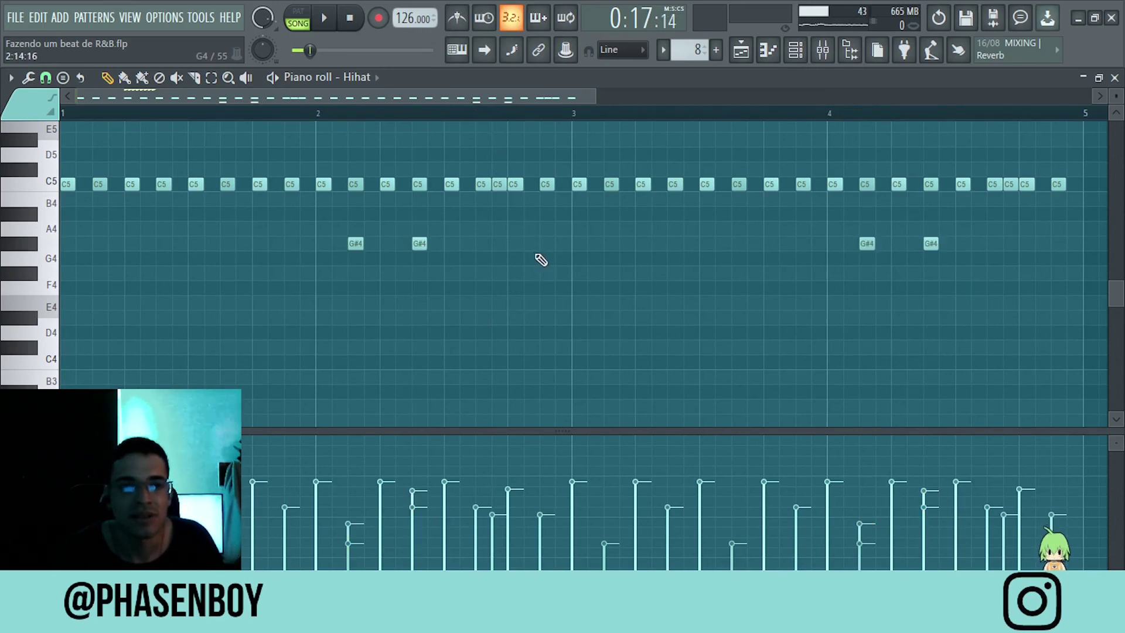
# Step: Play the Hihat pattern with the other drums and examine its C5, G#4 and G#5 notes and their velocities
pyautogui.press('space')
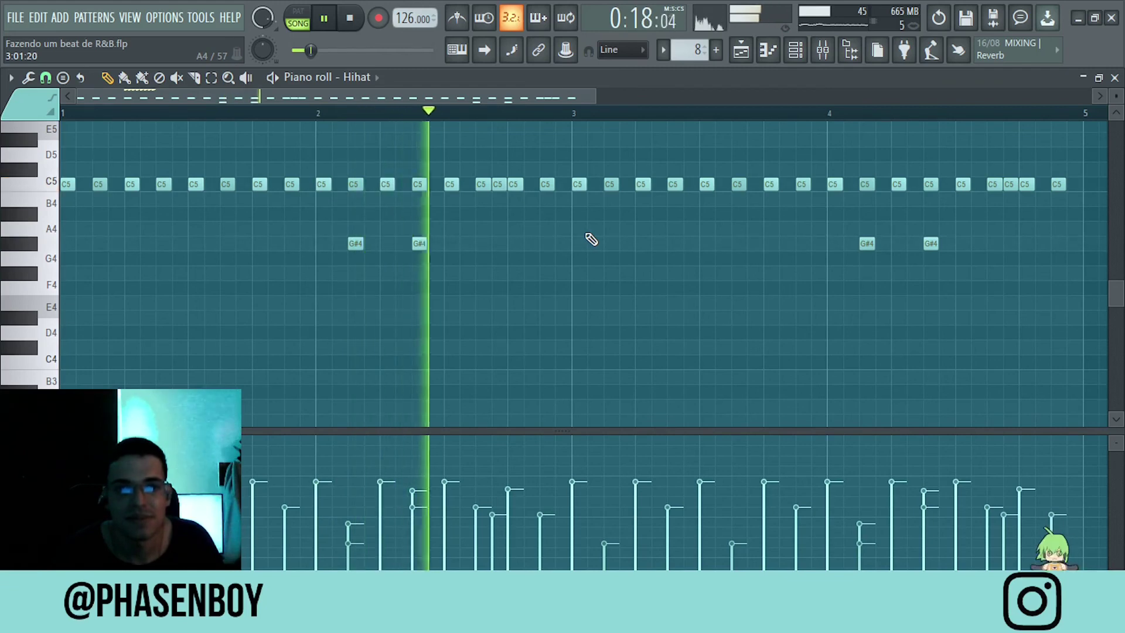
pyautogui.scroll(4, 749, 322)
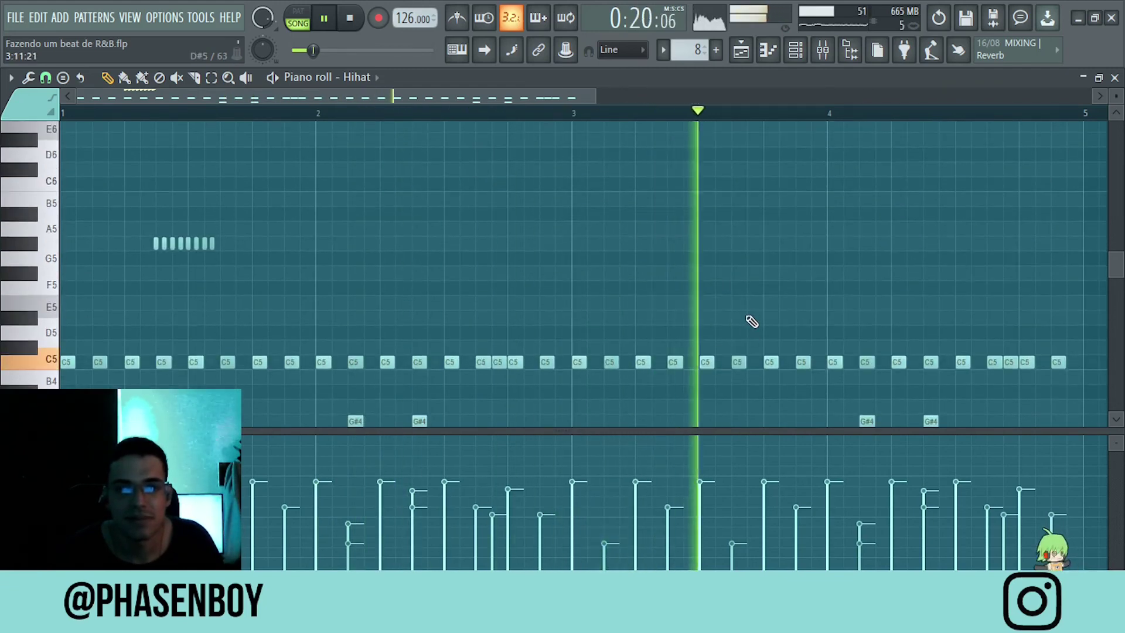
pyautogui.scroll(-2, 752, 267)
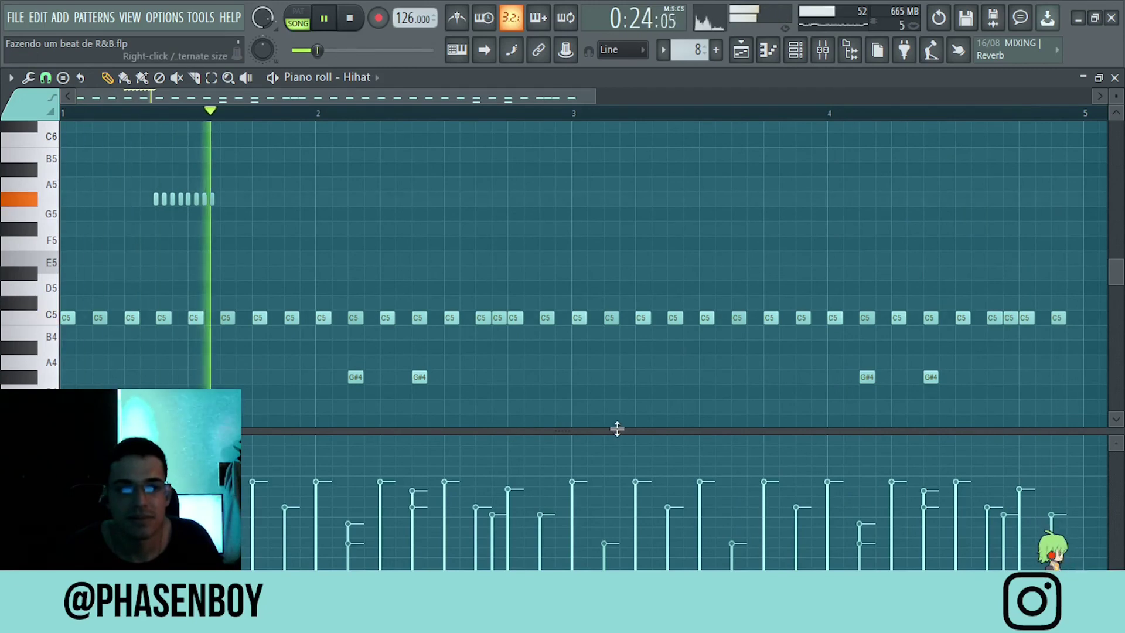
pyautogui.press('space')
pyautogui.moveTo(567, 427)
pyautogui.mouseDown()
pyautogui.moveTo(557, 169)
pyautogui.moveTo(565, 407)
pyautogui.mouseUp()
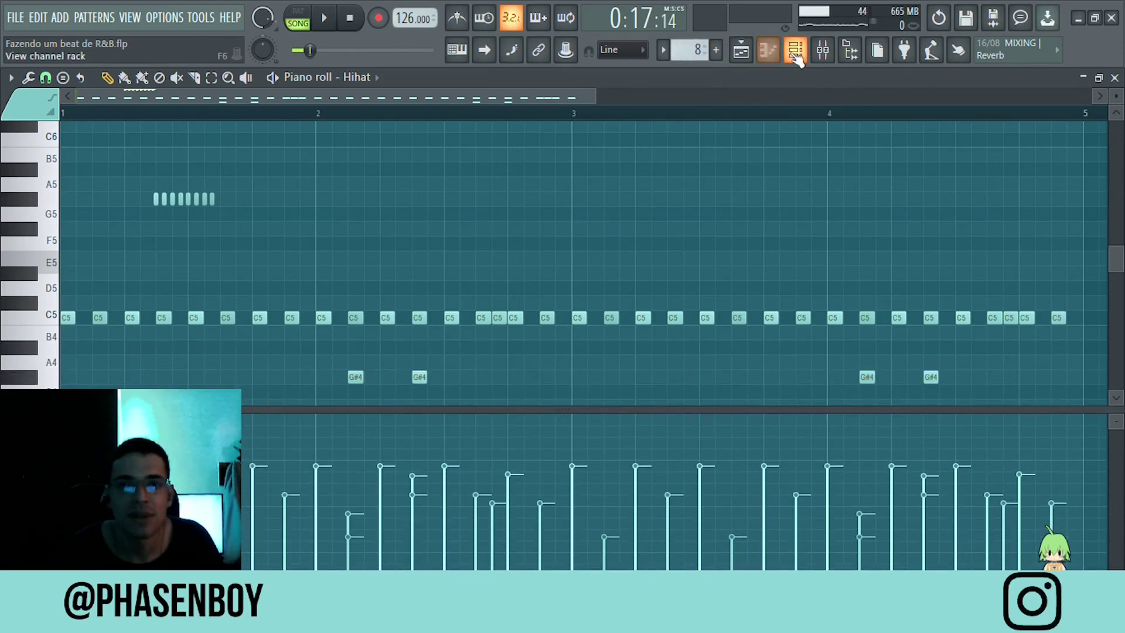
# Step: Check the Hihat channel's miscellaneous settings from the channel rack, close them and return to the playlist
pyautogui.click(768, 50)
pyautogui.click(347, 285)
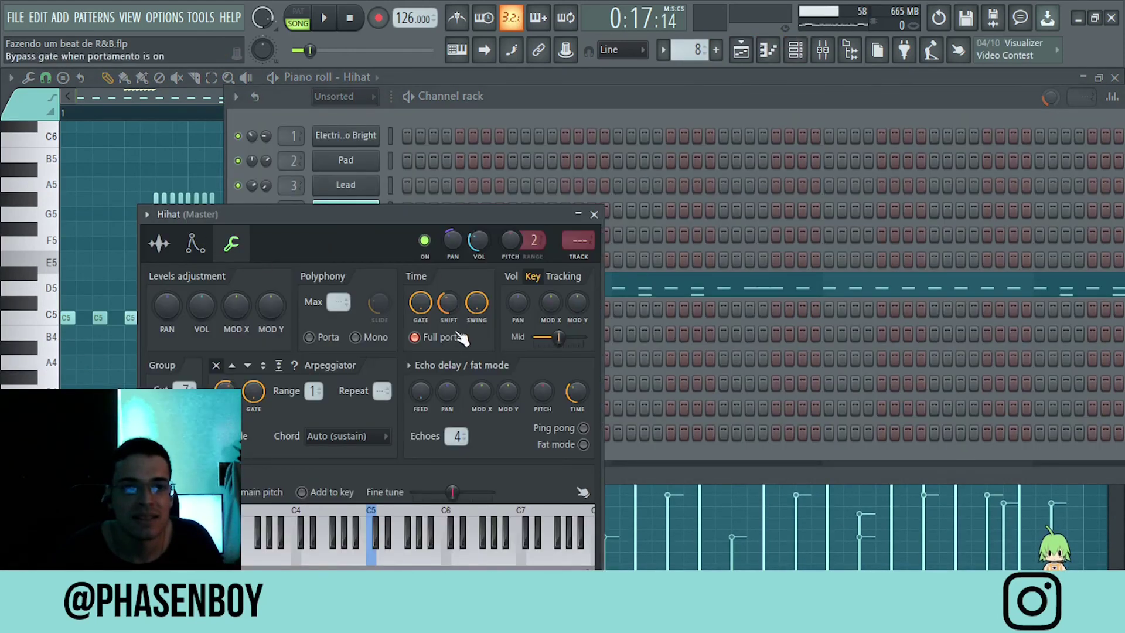
pyautogui.click(594, 214)
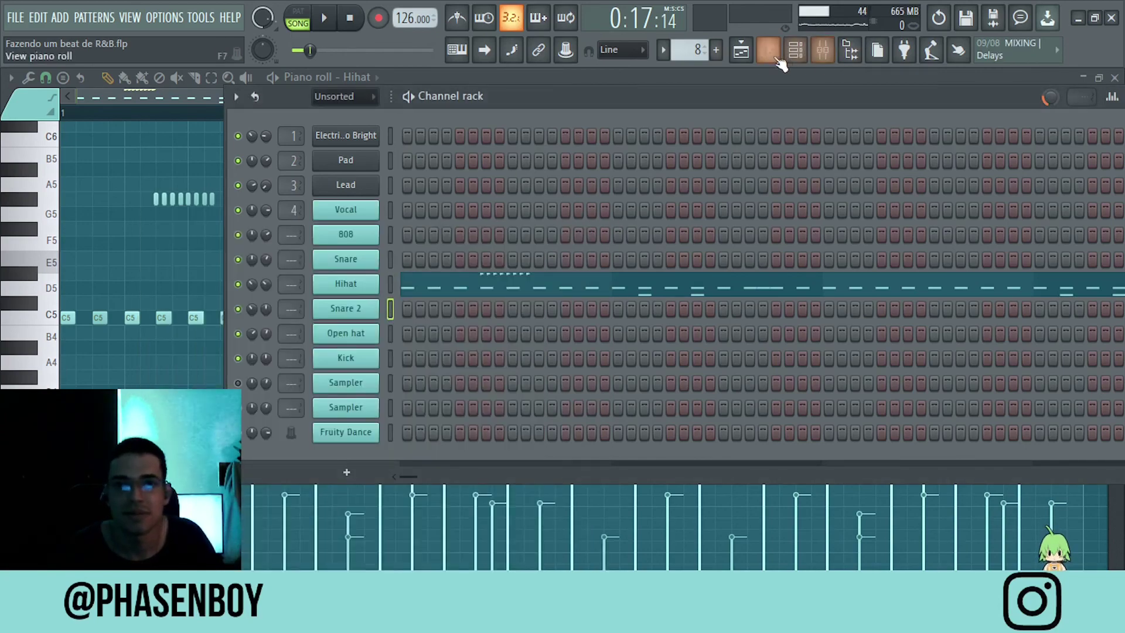
pyautogui.click(741, 50)
# Step: Unmute Track 8 with the Snare 2 clips and play the drums from bar 13
pyautogui.scroll(-5, 498, 304)
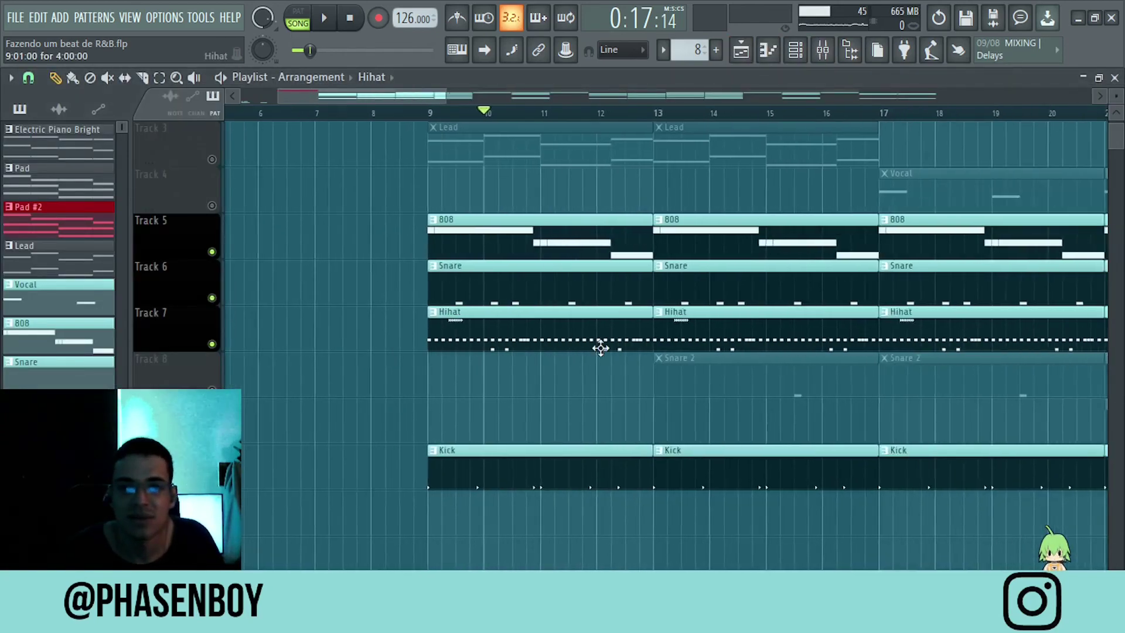
pyautogui.scroll(3, 600, 346)
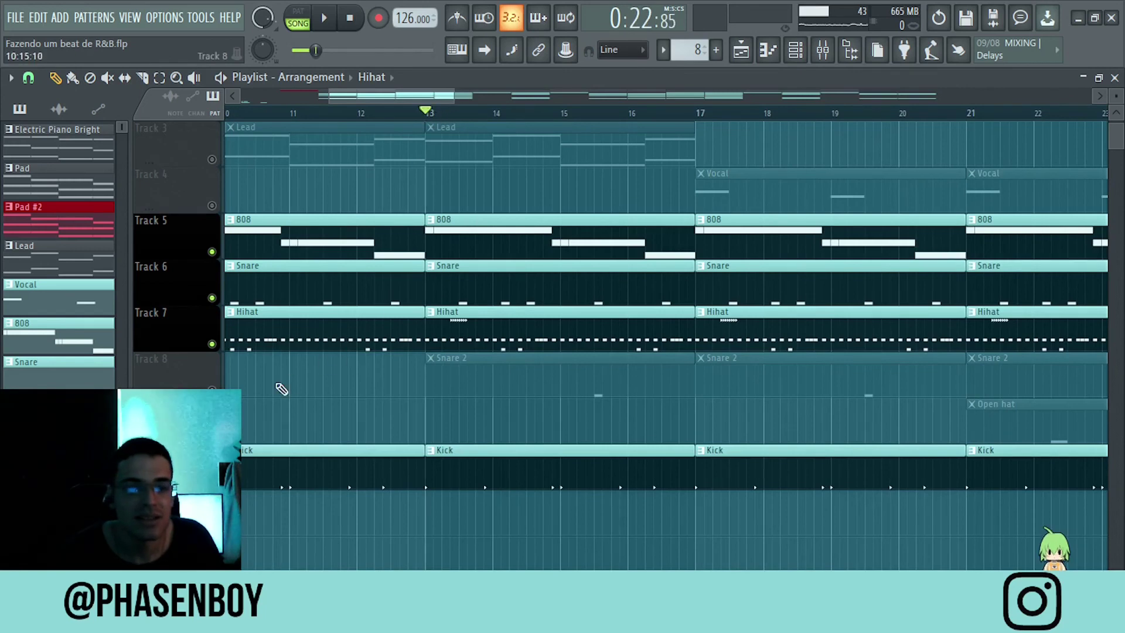
pyautogui.click(212, 389)
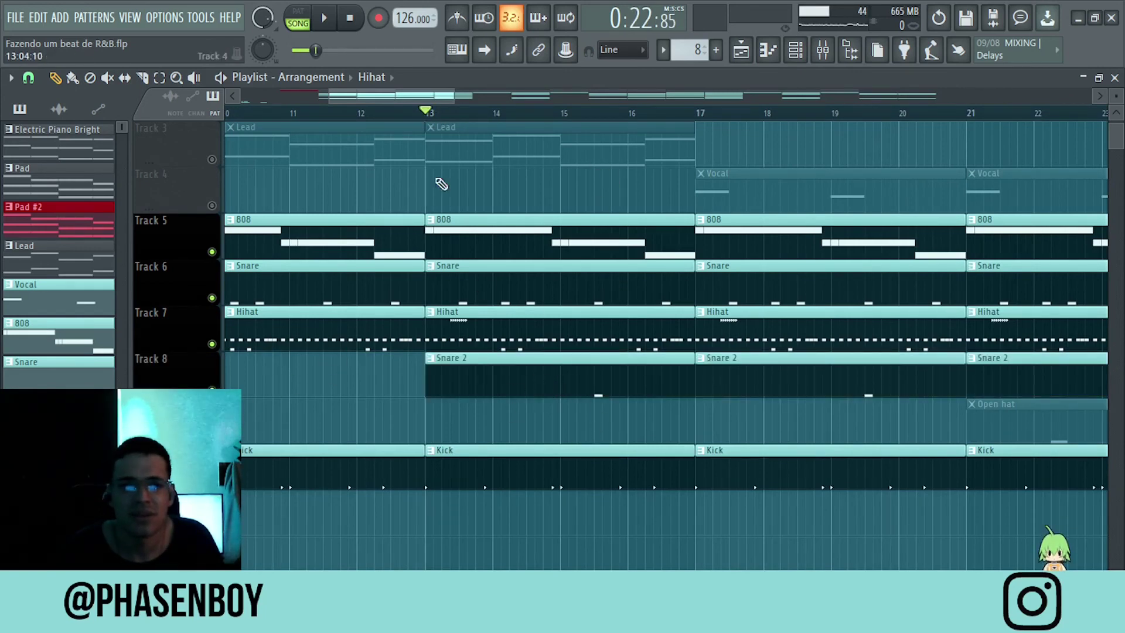
pyautogui.press('space')
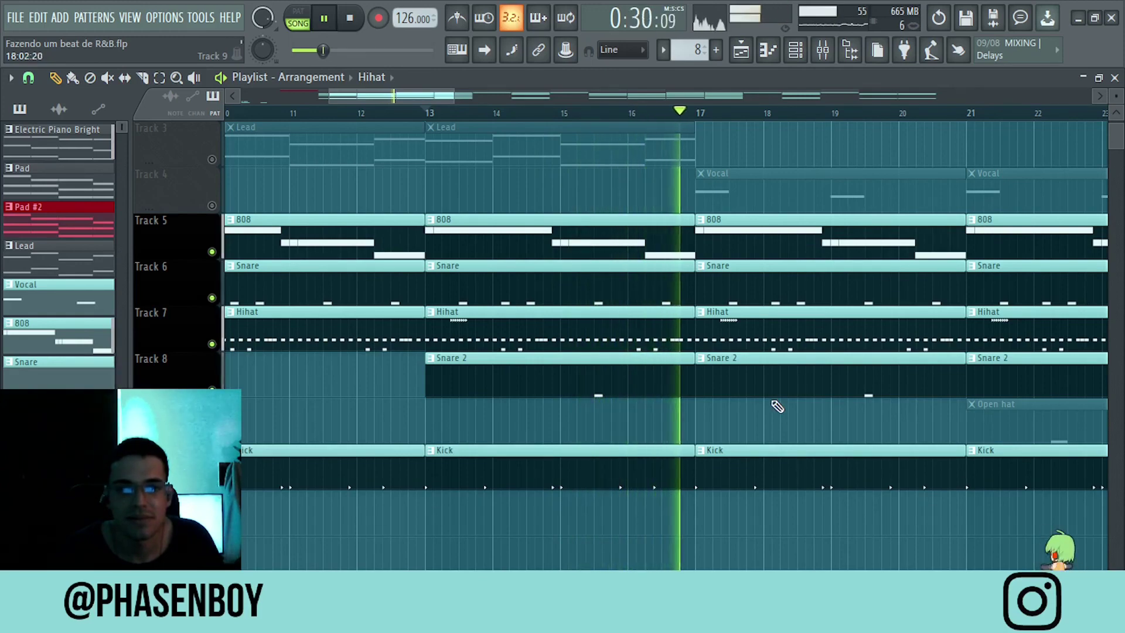
pyautogui.press('space')
# Step: Move the playback position to bar 21 and unmute Track 9 with the Open hat clips
pyautogui.scroll(-4, 774, 402)
pyautogui.moveTo(831, 397); pyautogui.dragTo(633, 375)
pyautogui.scroll(5, 789, 351)
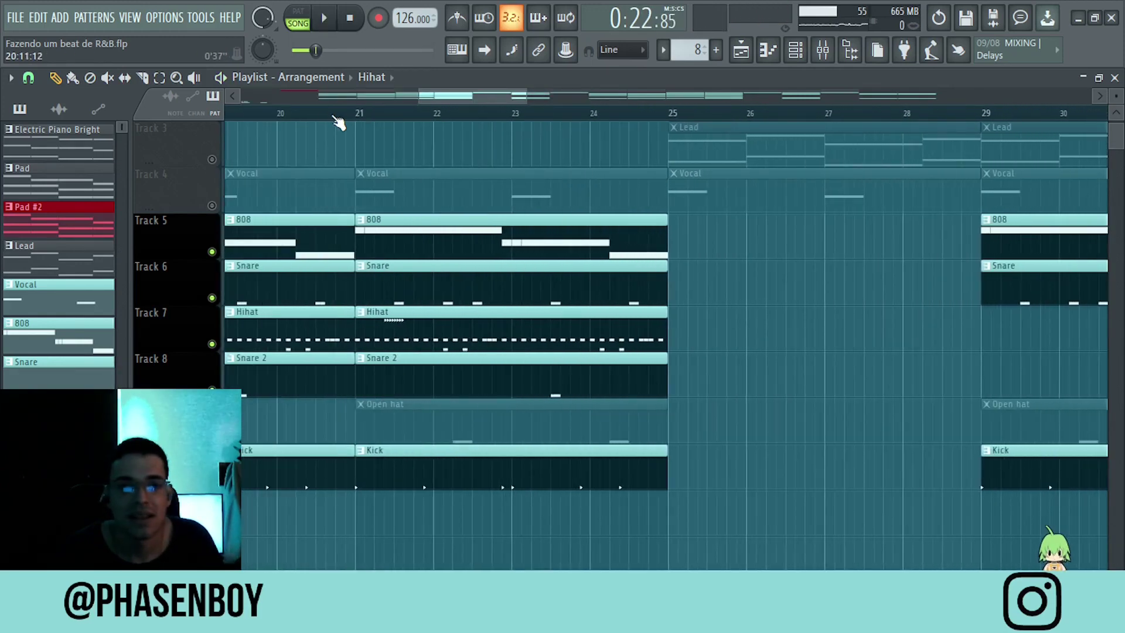
pyautogui.click(360, 113)
pyautogui.scroll(3, 352, 363)
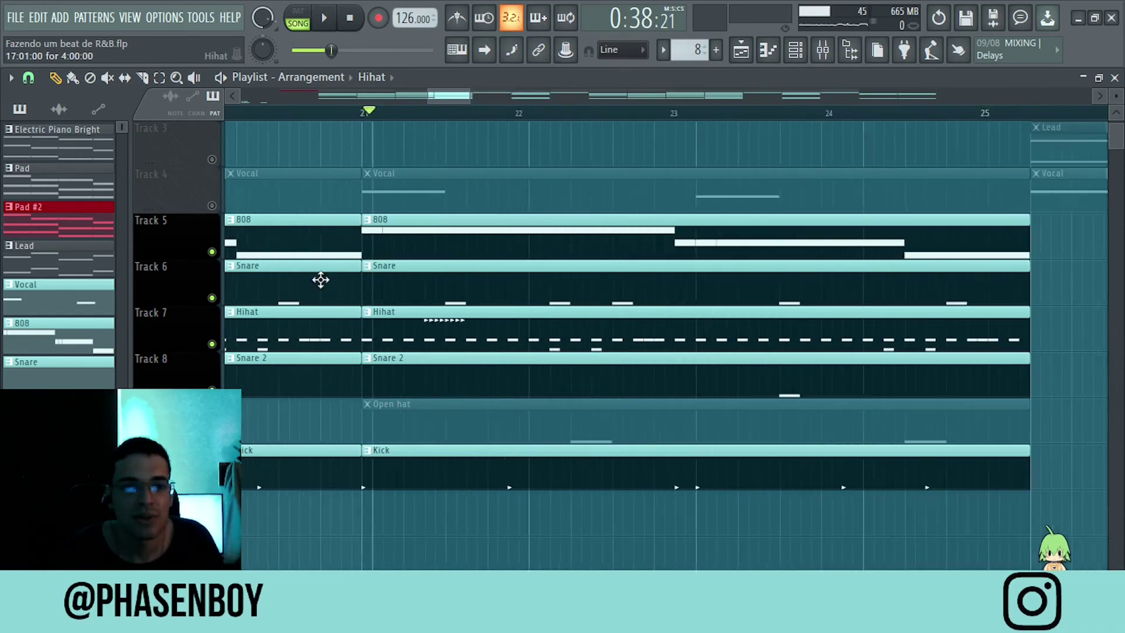
pyautogui.keyDown('alt'); pyautogui.rightClick(457, 435); pyautogui.keyUp('alt')
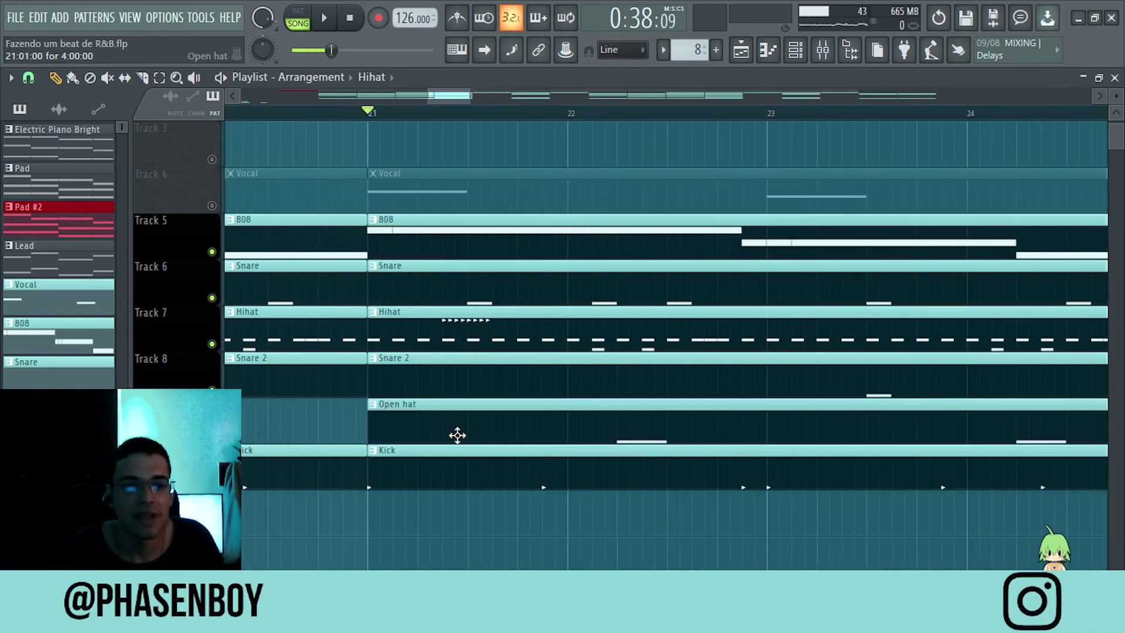
# Step: Open the Open hat pattern at bar 21, examine its C5 notes and play it, returning to the playlist
pyautogui.doubleClick(458, 434)
pyautogui.press('space')
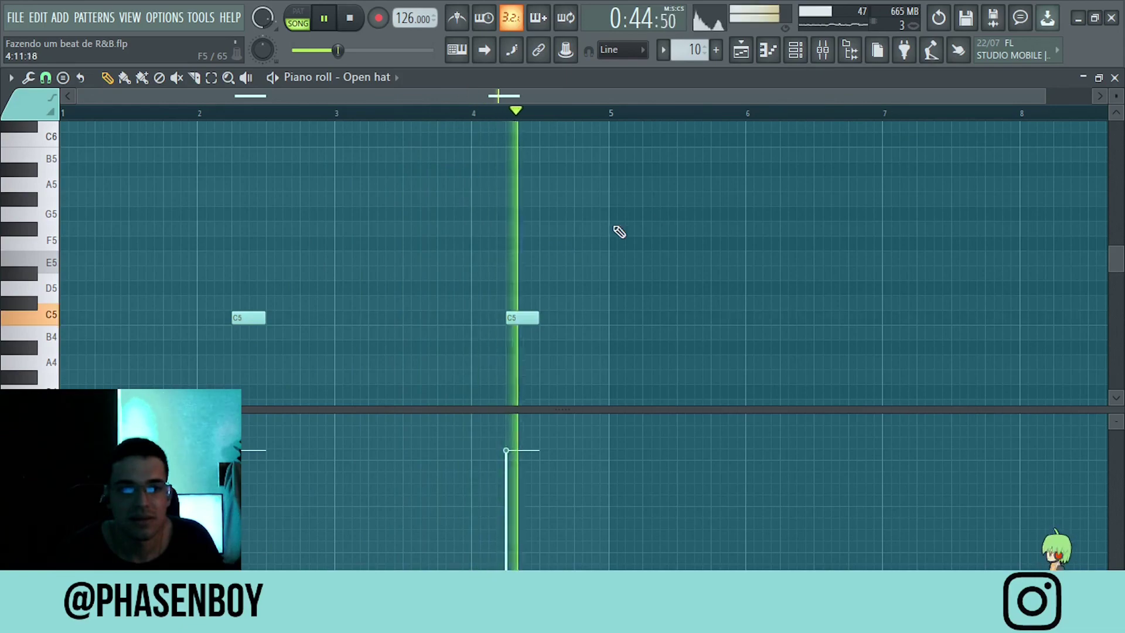
pyautogui.click(762, 58)
pyautogui.press('space')
# Step: Unmute Tracks 2 to 4 with the Pad, Lead and Vocal clips so the whole arrangement is active
pyautogui.scroll(-4, 776, 299)
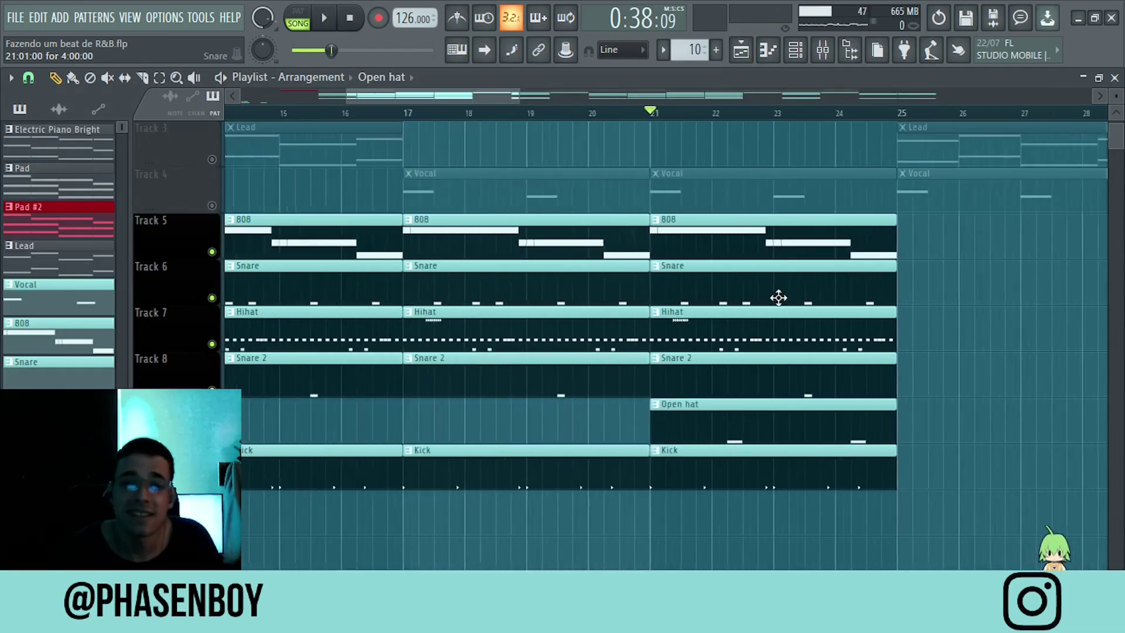
pyautogui.scroll(2, 831, 404)
pyautogui.scroll(-3, 818, 387)
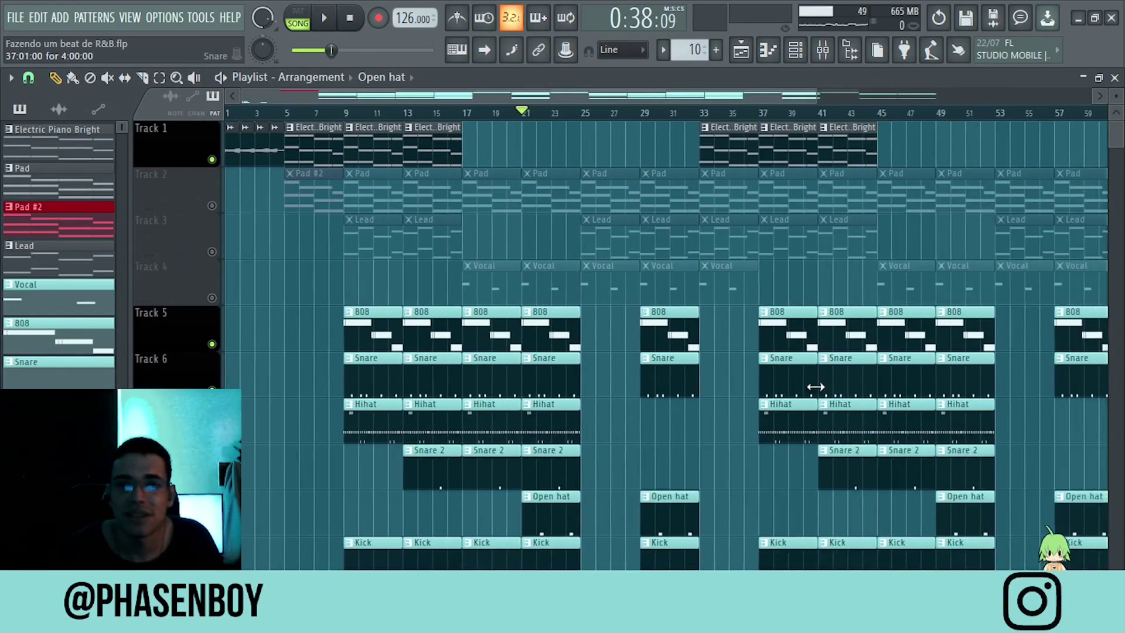
pyautogui.moveTo(212, 206); pyautogui.dragTo(212, 298)
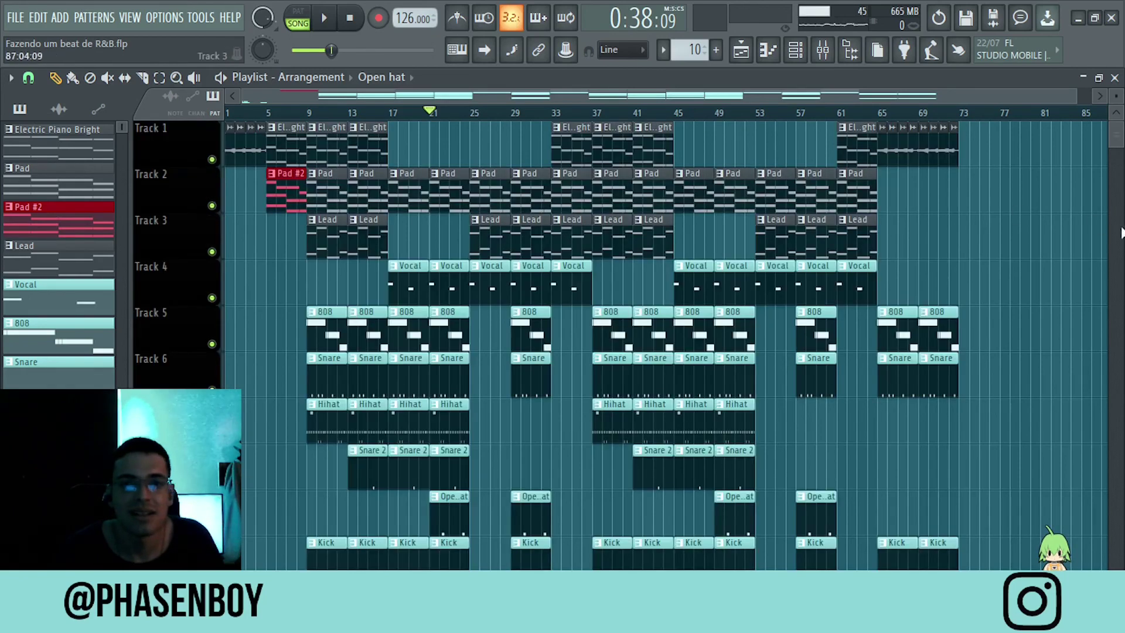